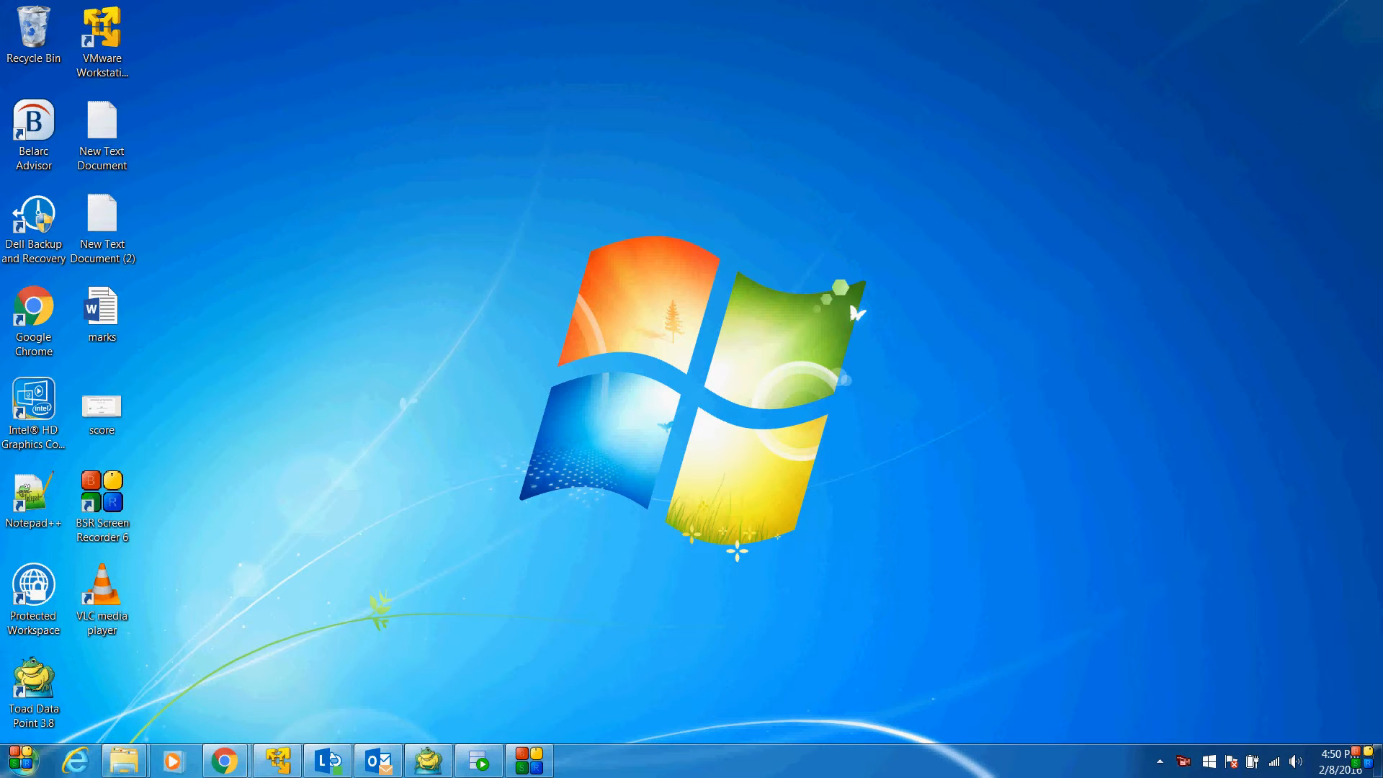
Step: Bring back the Oracle SQL Developer sh worksheet showing the CUSTOMERS count of 55500
click(479, 760)
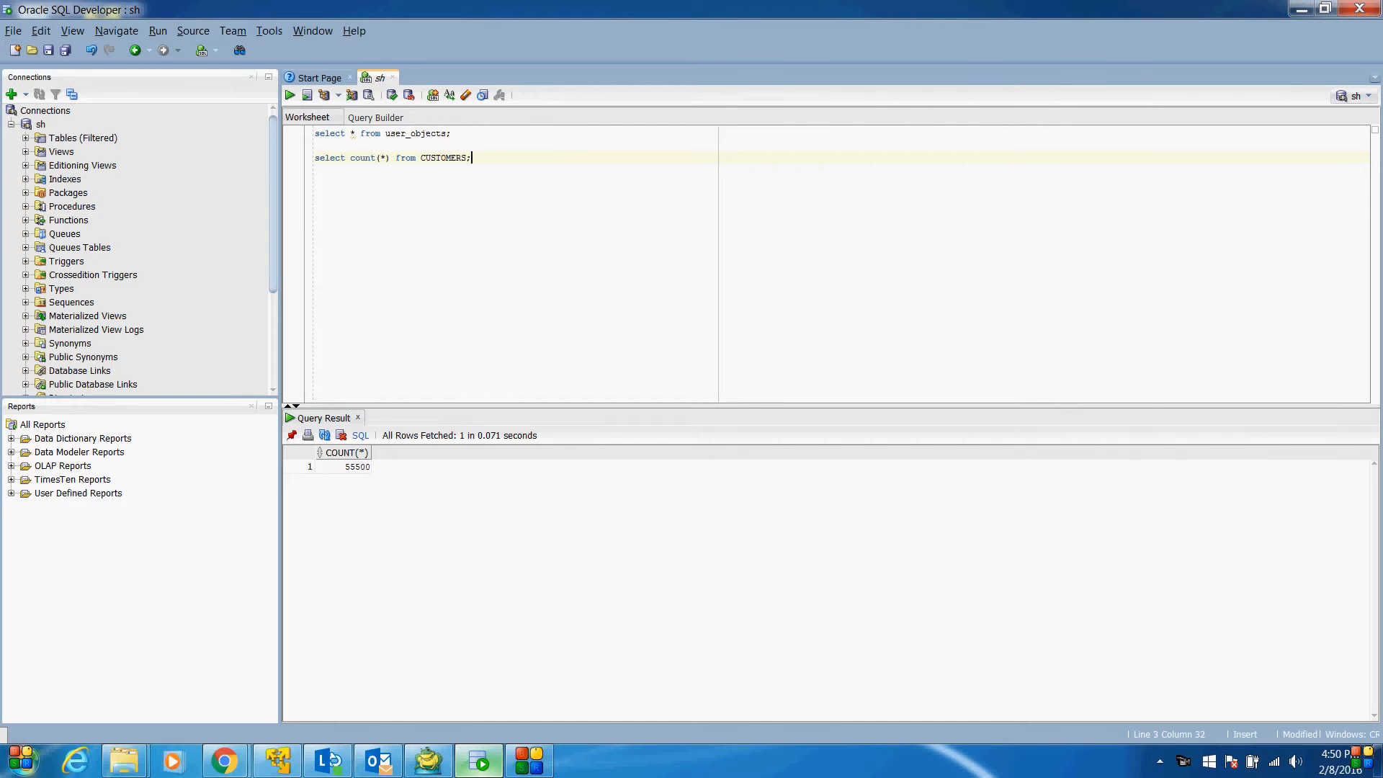
click(479, 761)
click(479, 761)
Step: Start SQL*Plus from a cmd console, log in as 'sys as sysdba', then minimize the console
key(super+r)
key(Return)
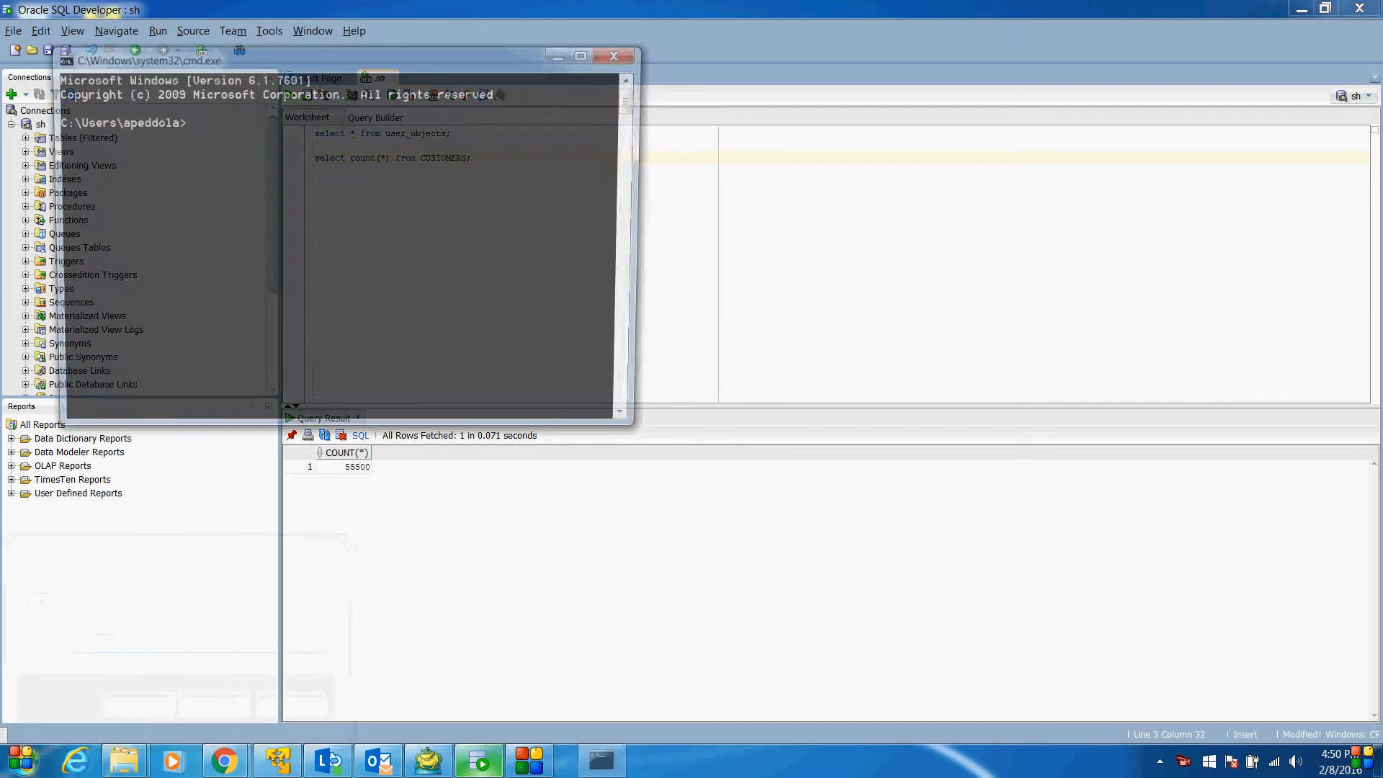
text(s)
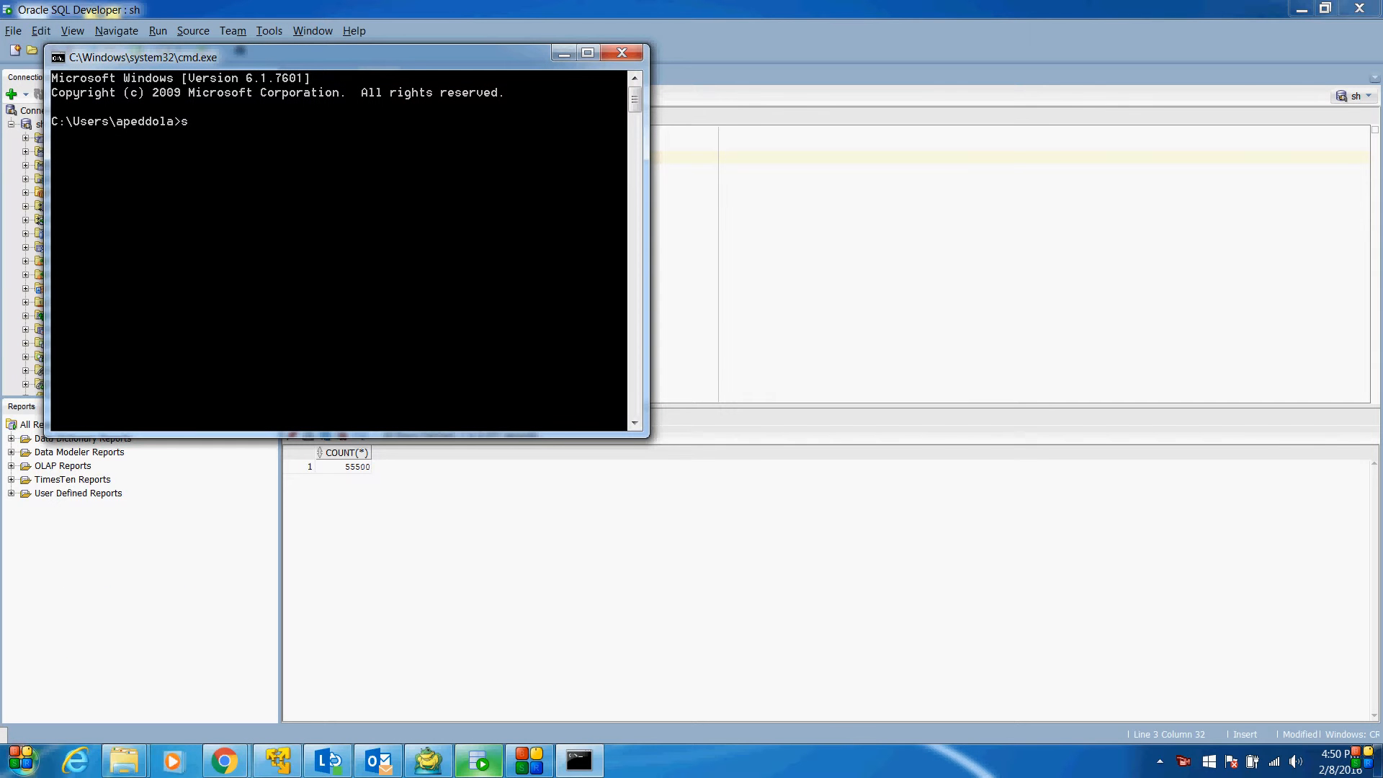
text(qlplus)
key(Return)
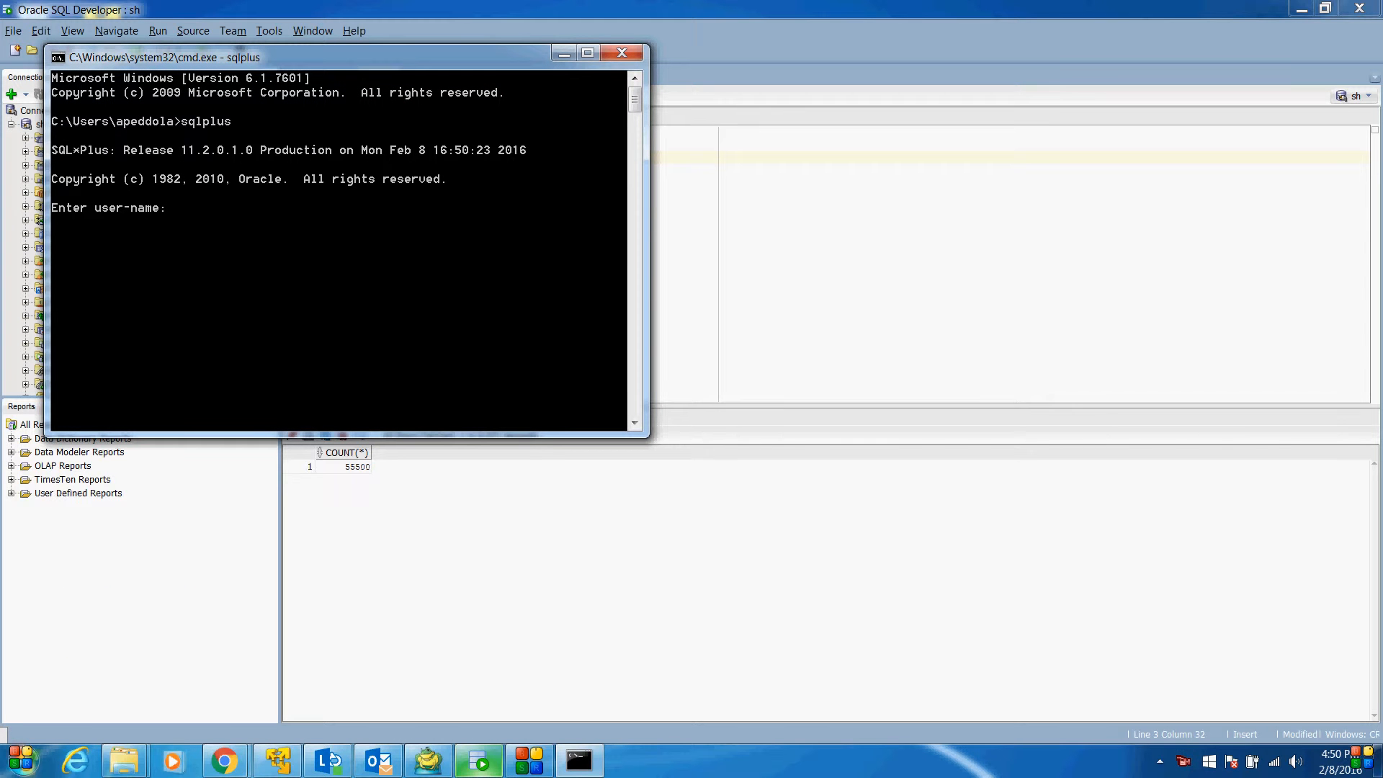
text(sys as sysdb)
text(a)
key(Return)
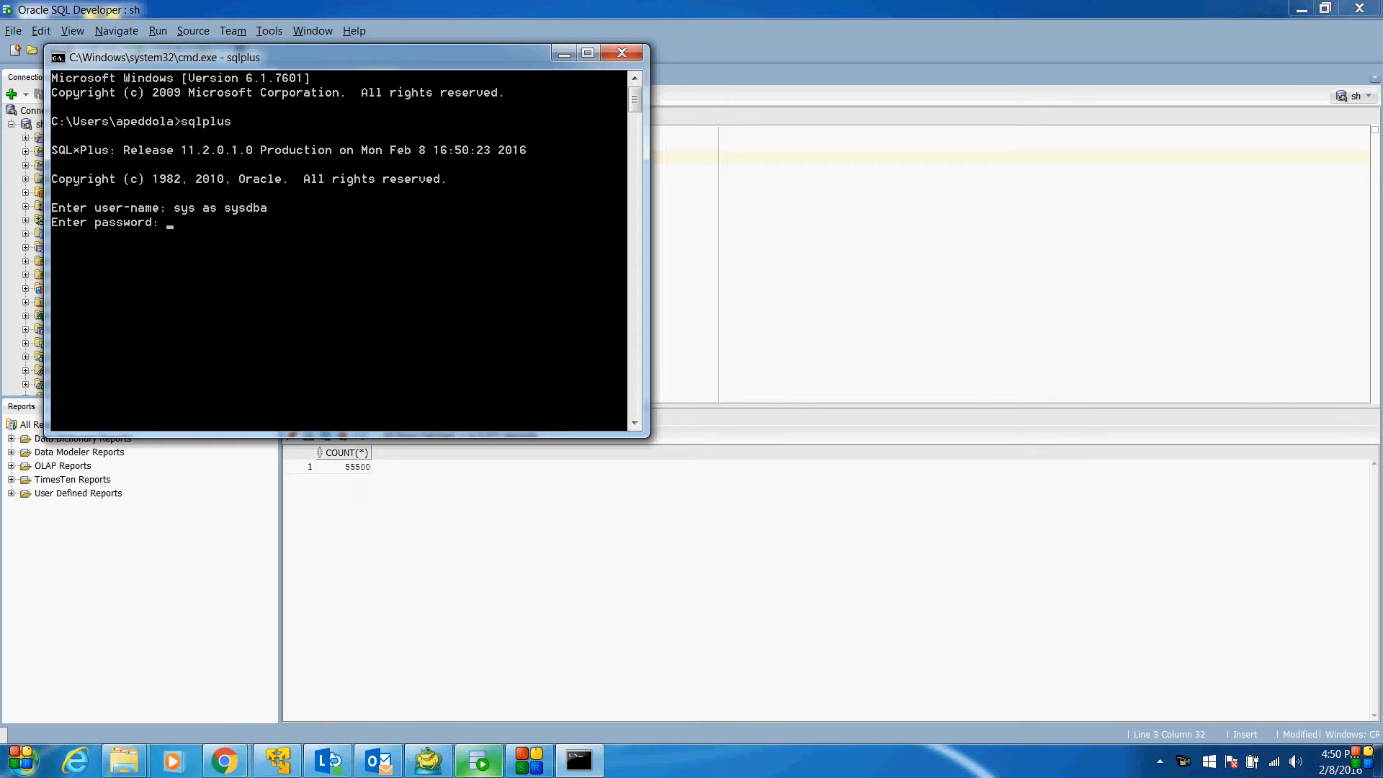
key(Return)
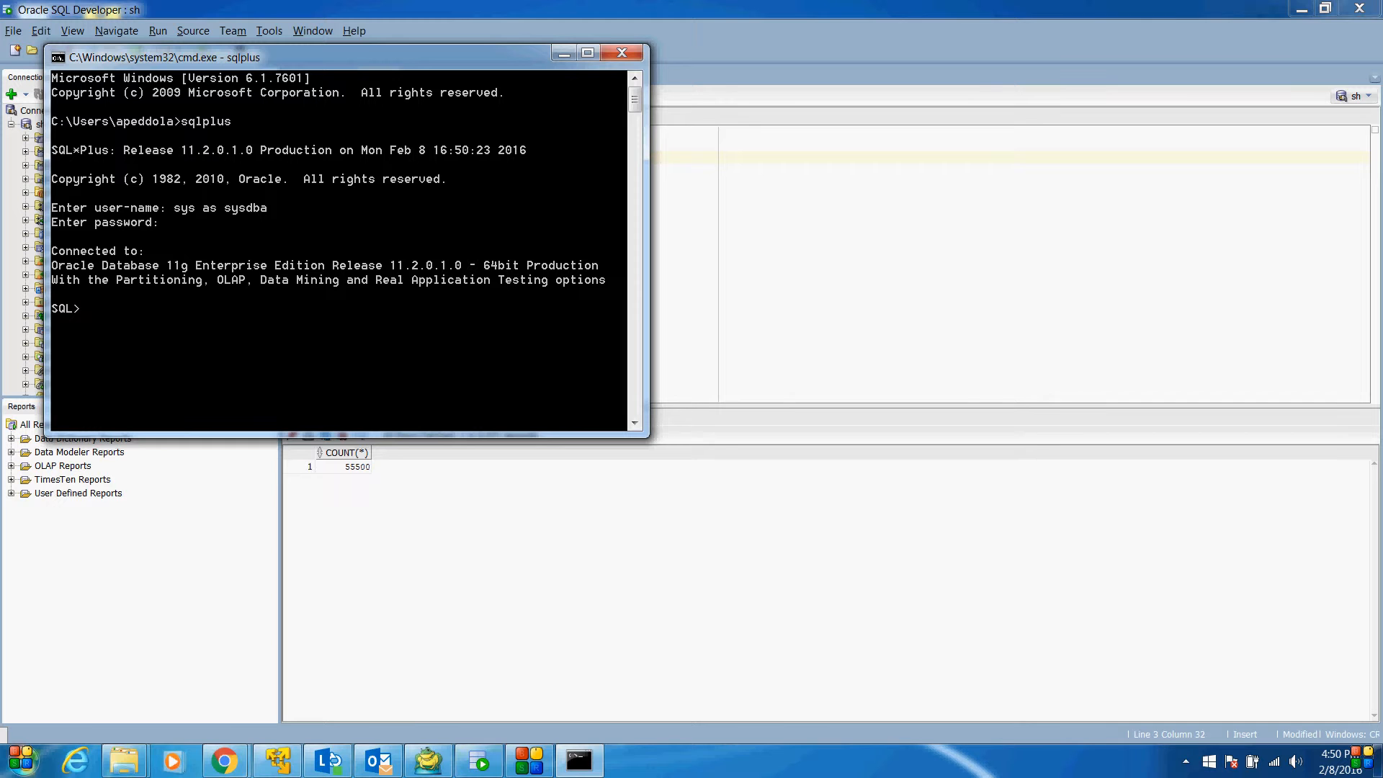
click(563, 52)
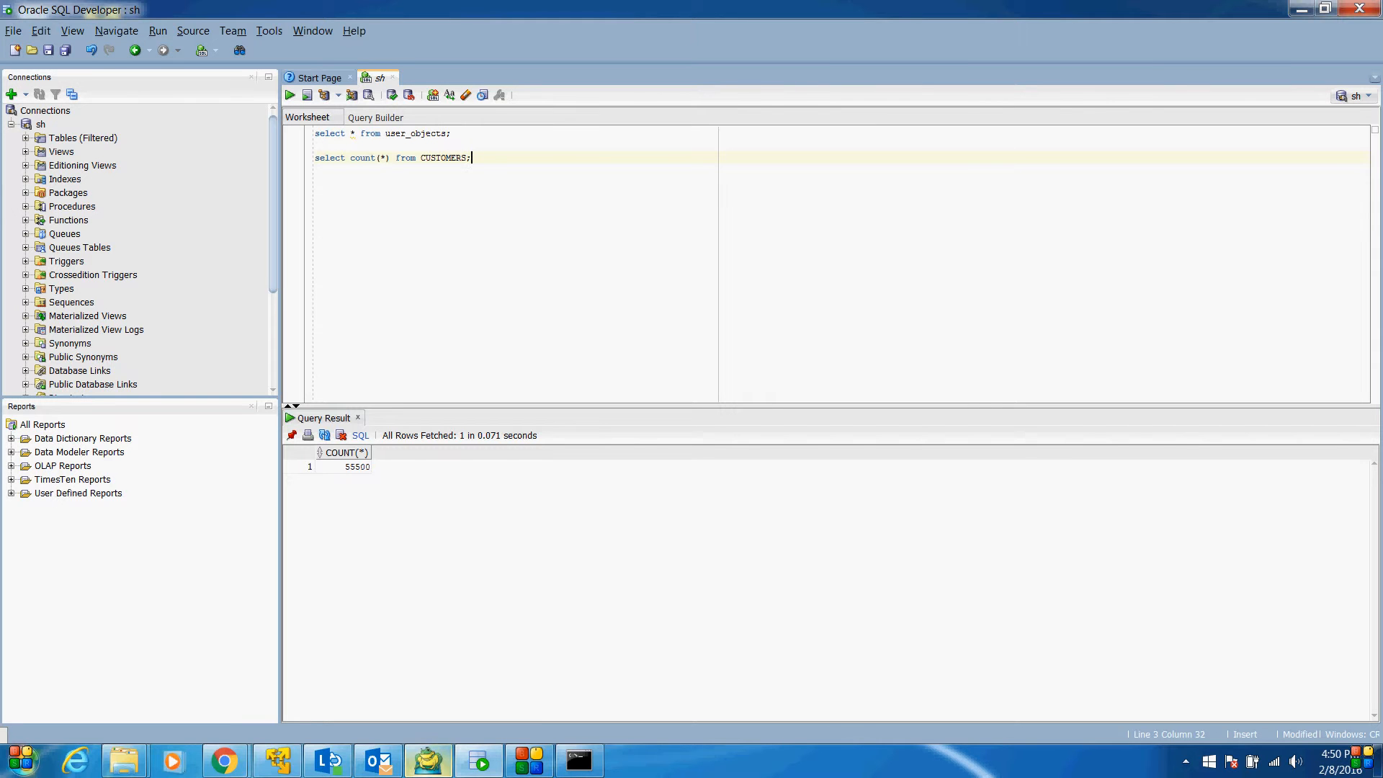
Step: Bring Toad Data Point forward and close the test_cust_tab data viewer
mouse_move(427, 760)
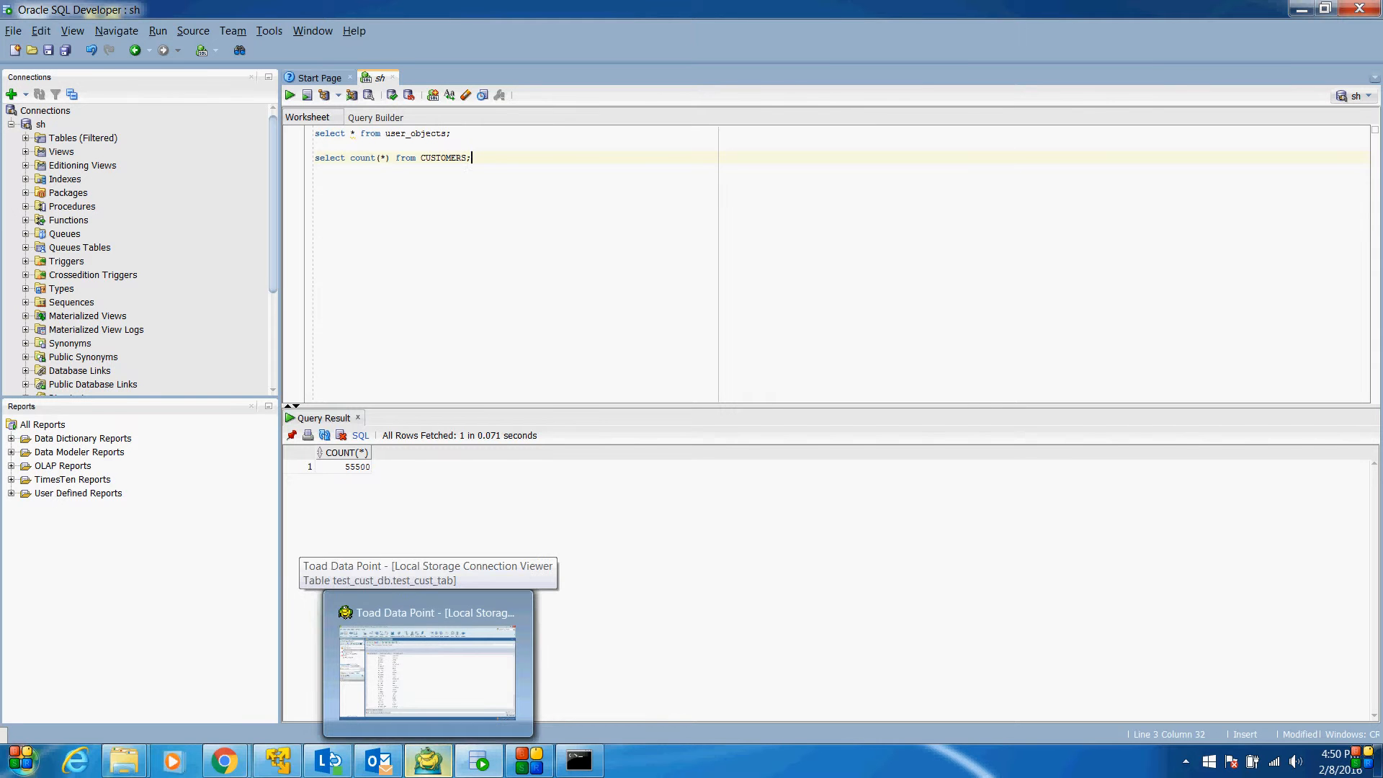
click(428, 670)
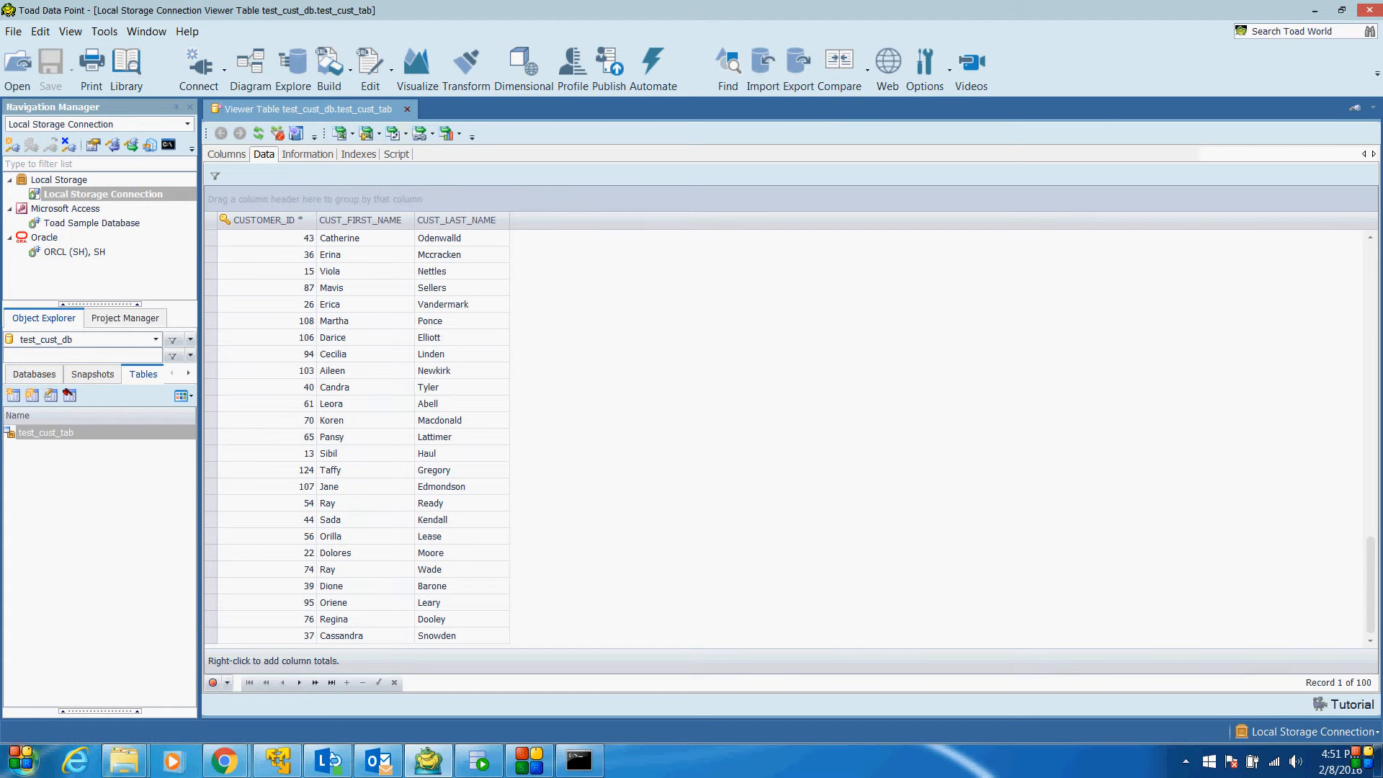
click(407, 108)
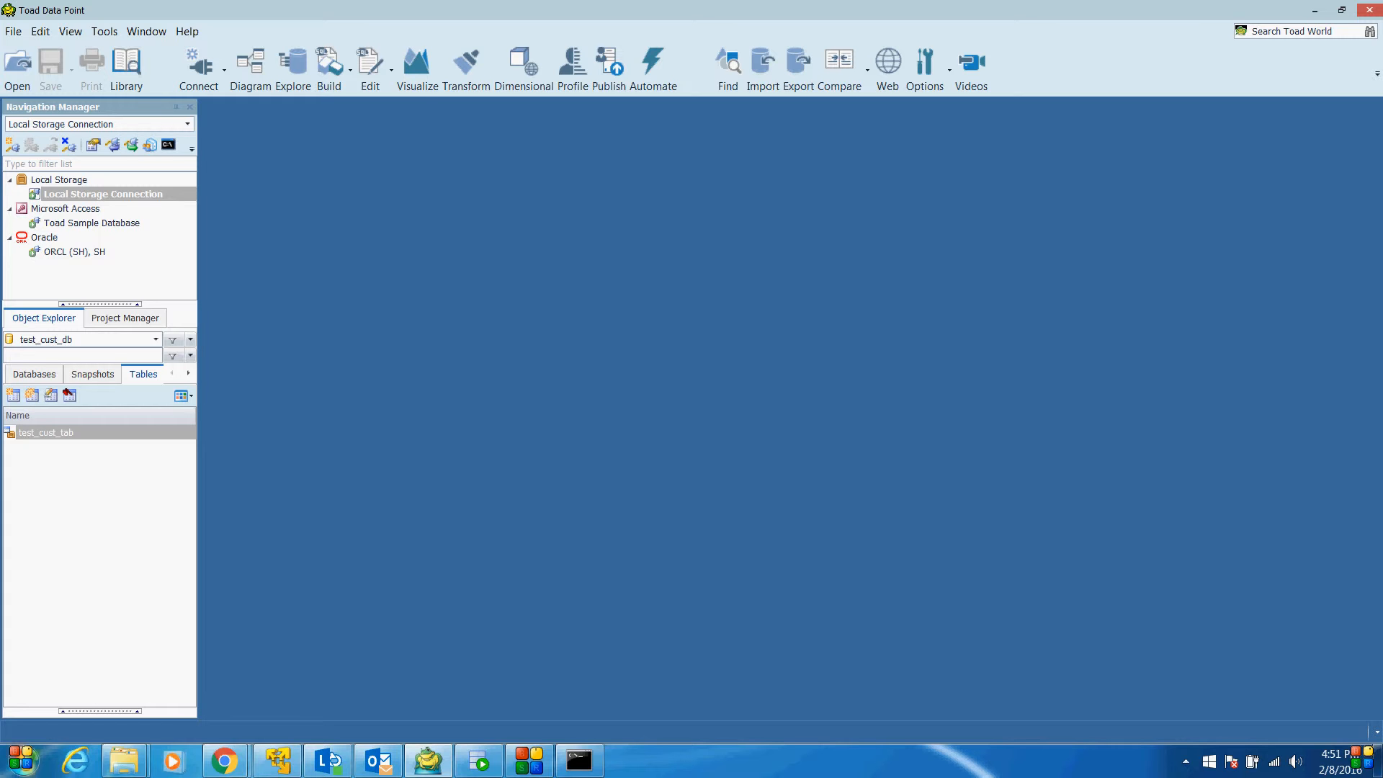
Step: Look at the Oracle connection's context menu without choosing anything, then return to SQL Developer
mouse_move(479, 760)
right_click(23, 237)
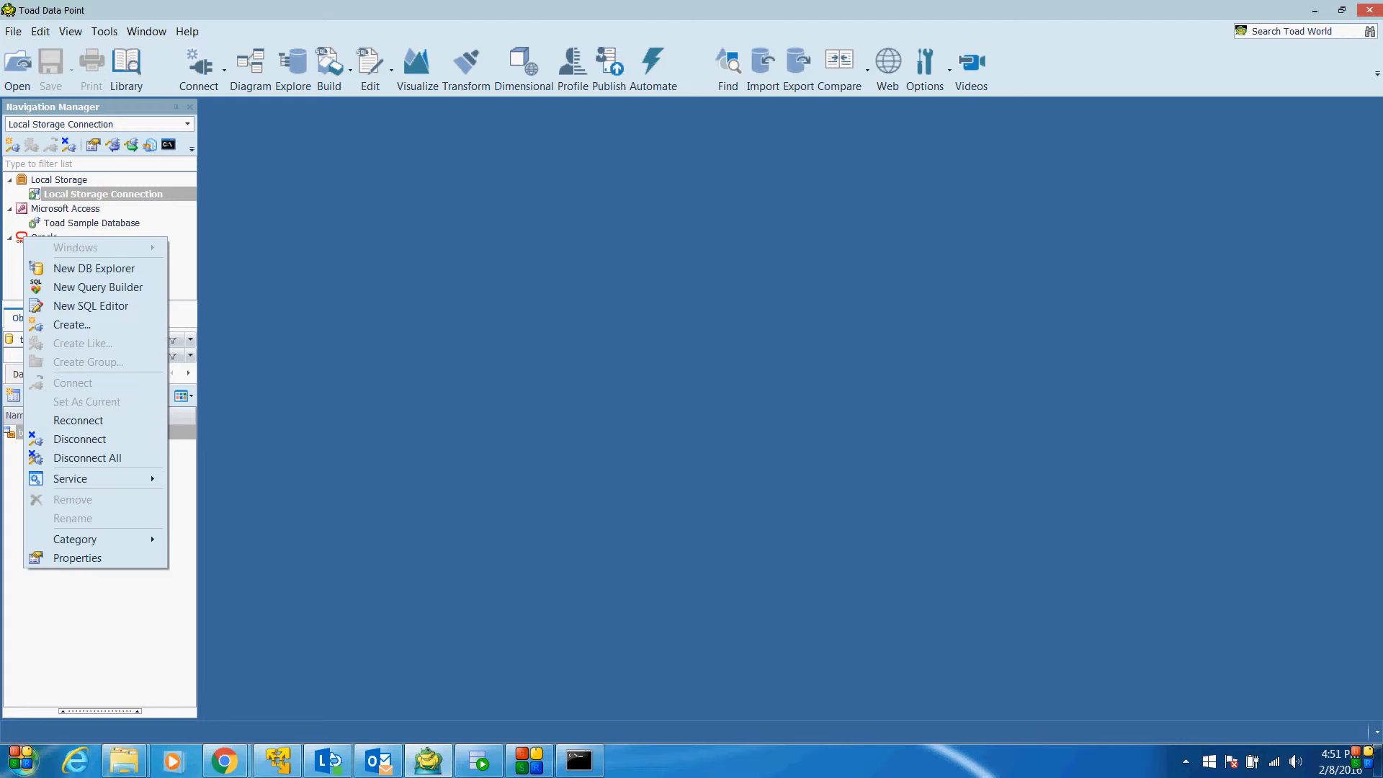
key(Escape)
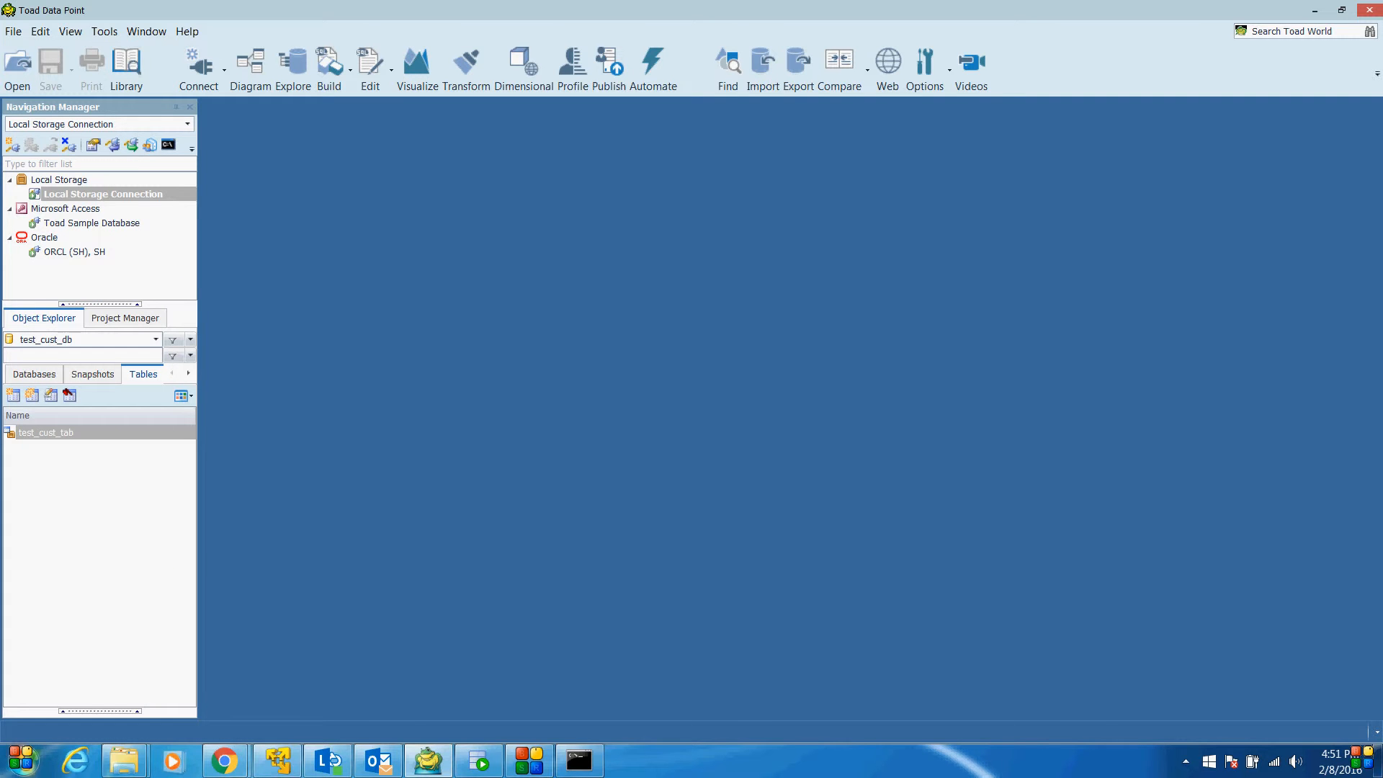
click(479, 761)
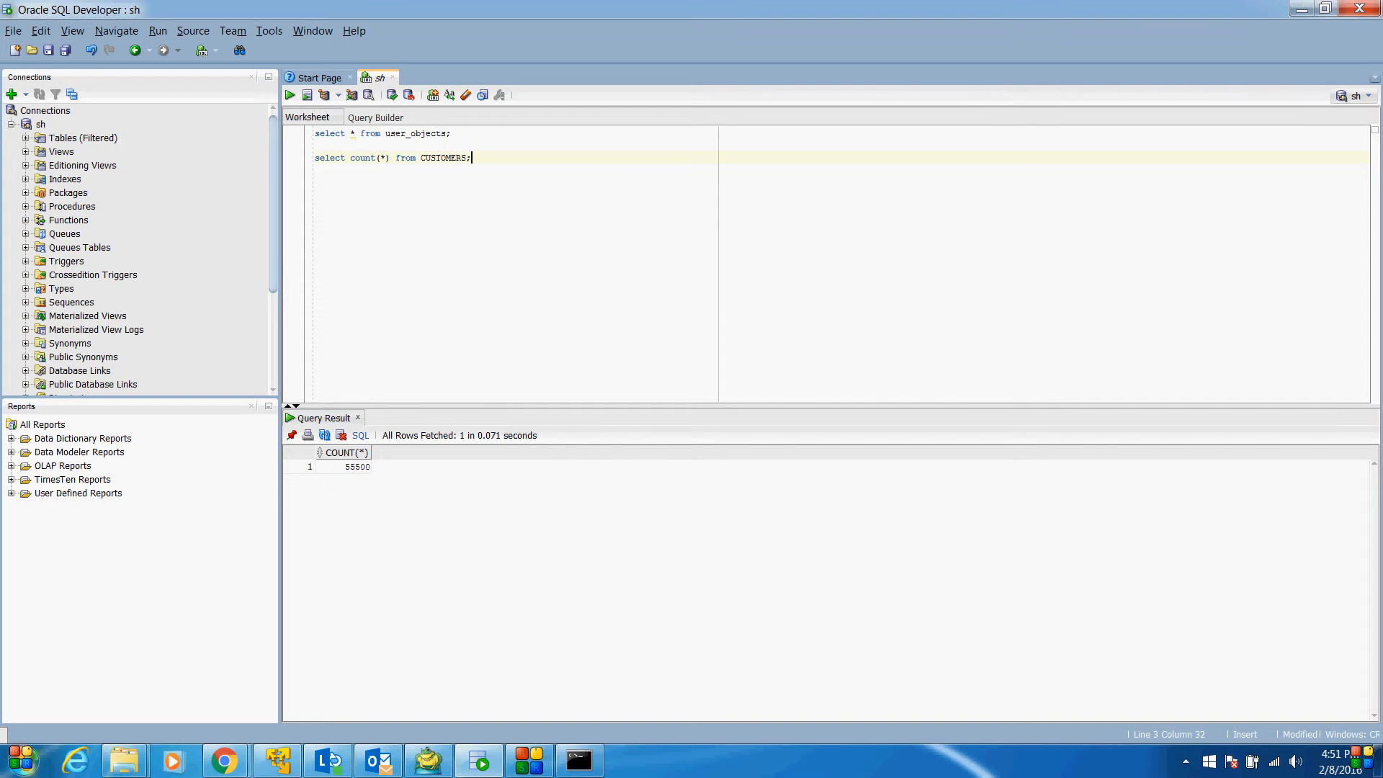
Step: Collapse the sh connection in the Connections tree and minimize SQL Developer
click(11, 124)
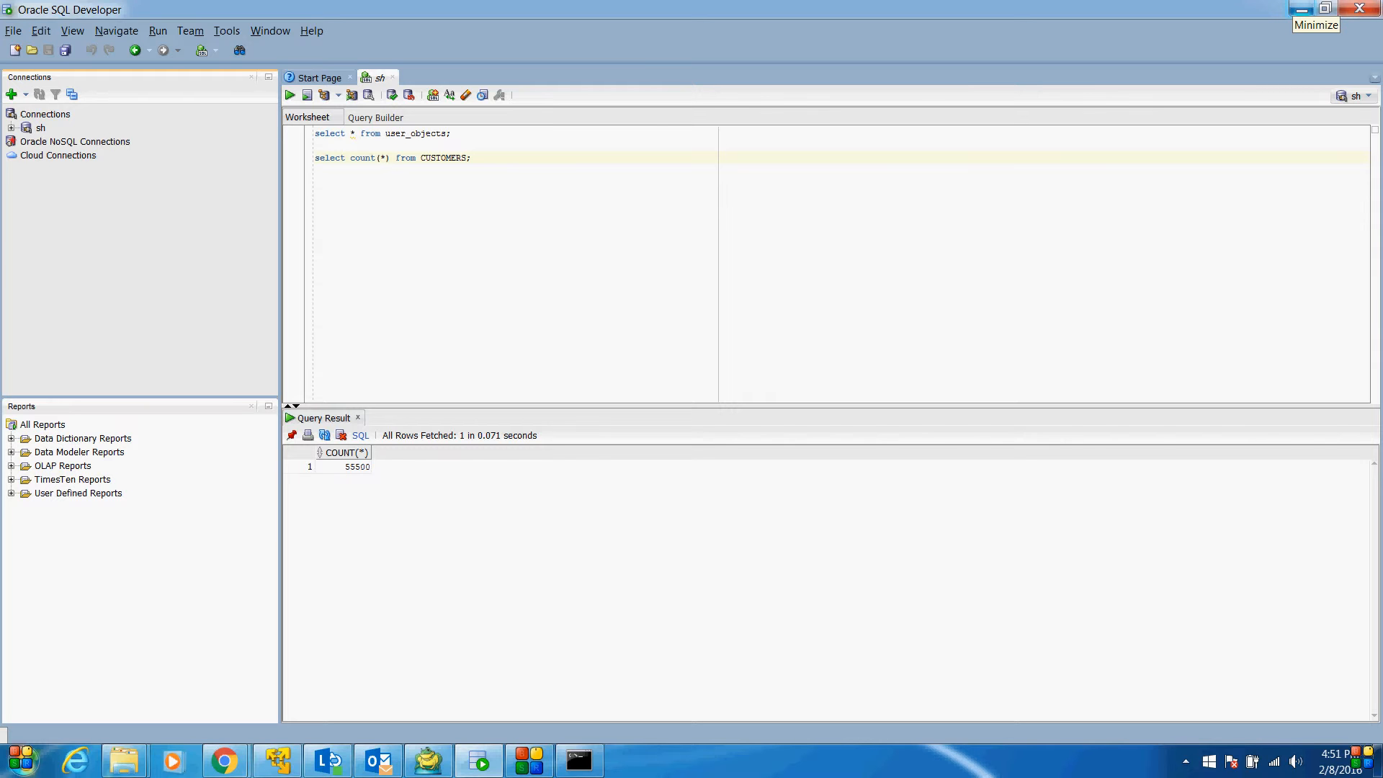
click(1302, 9)
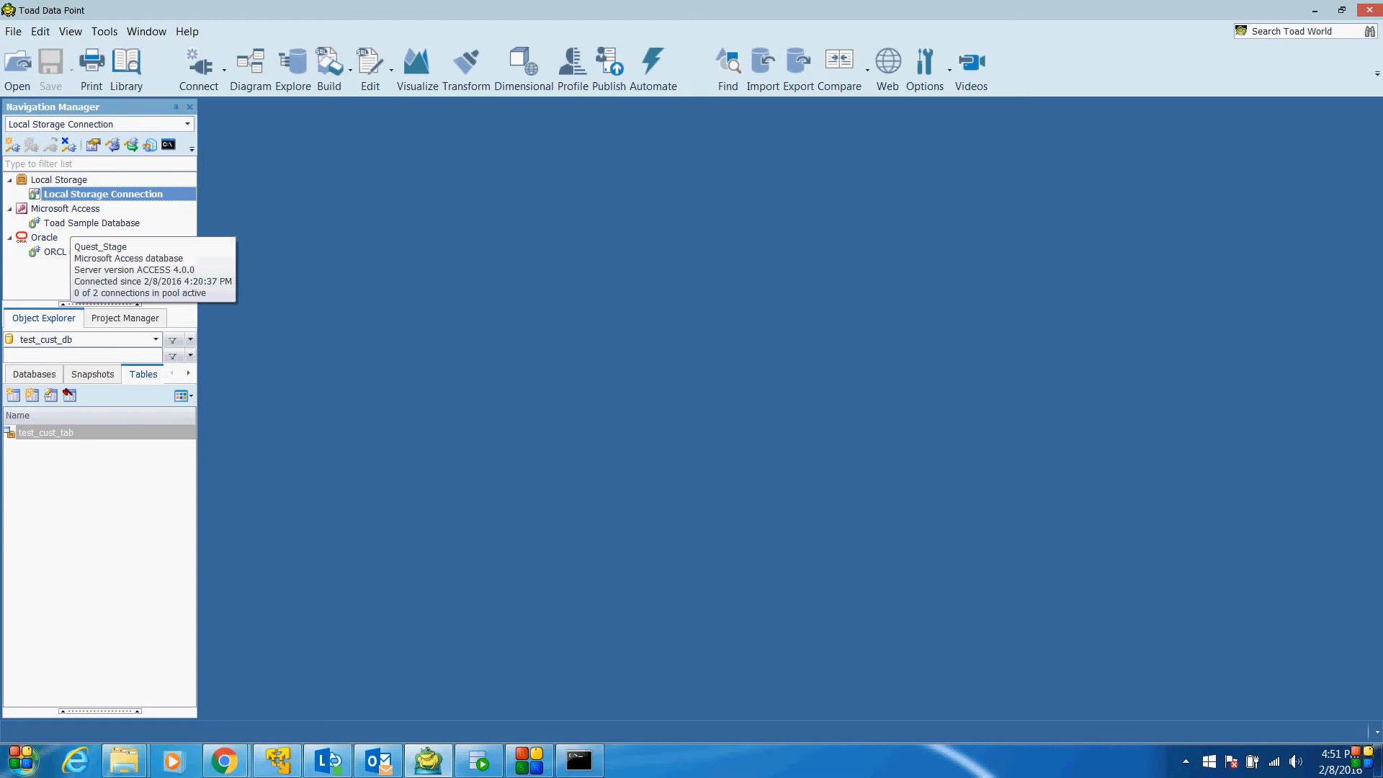
click(71, 223)
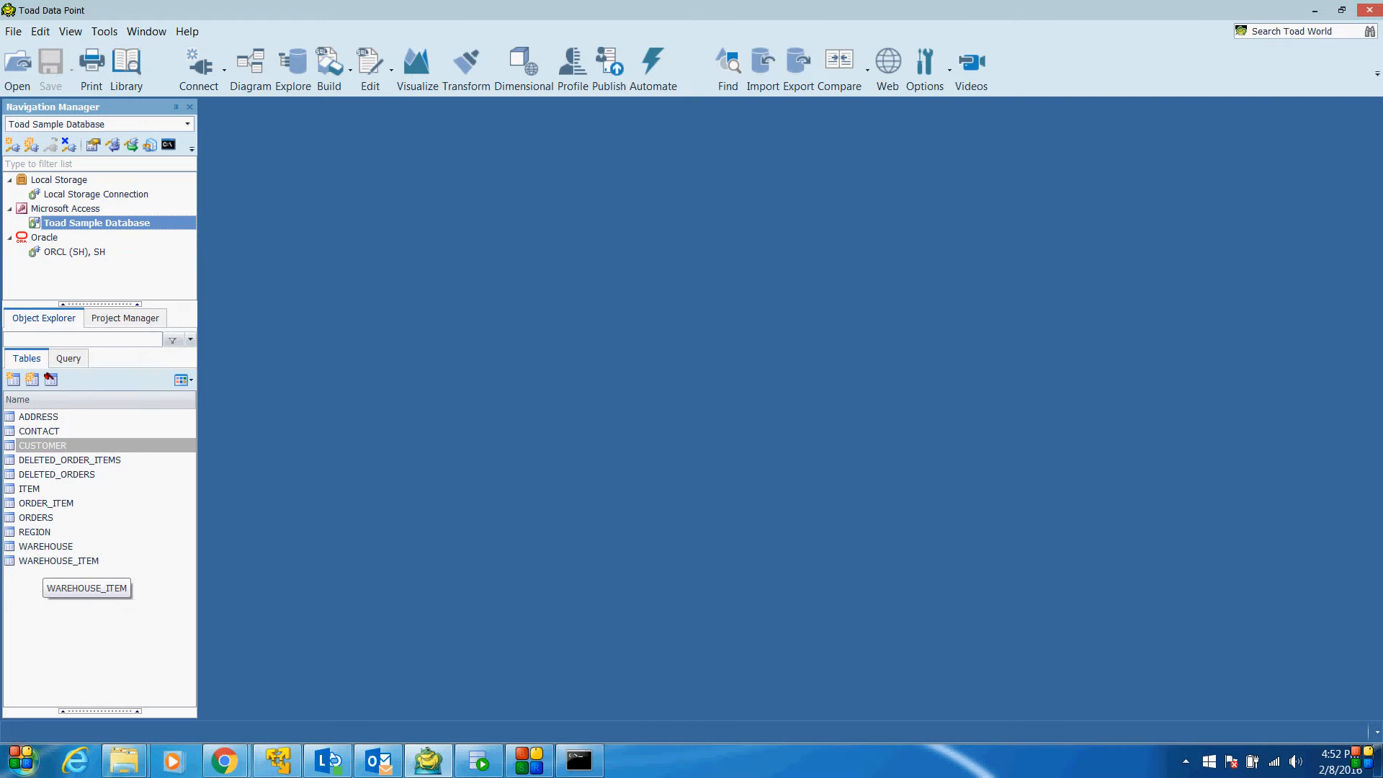
click(96, 194)
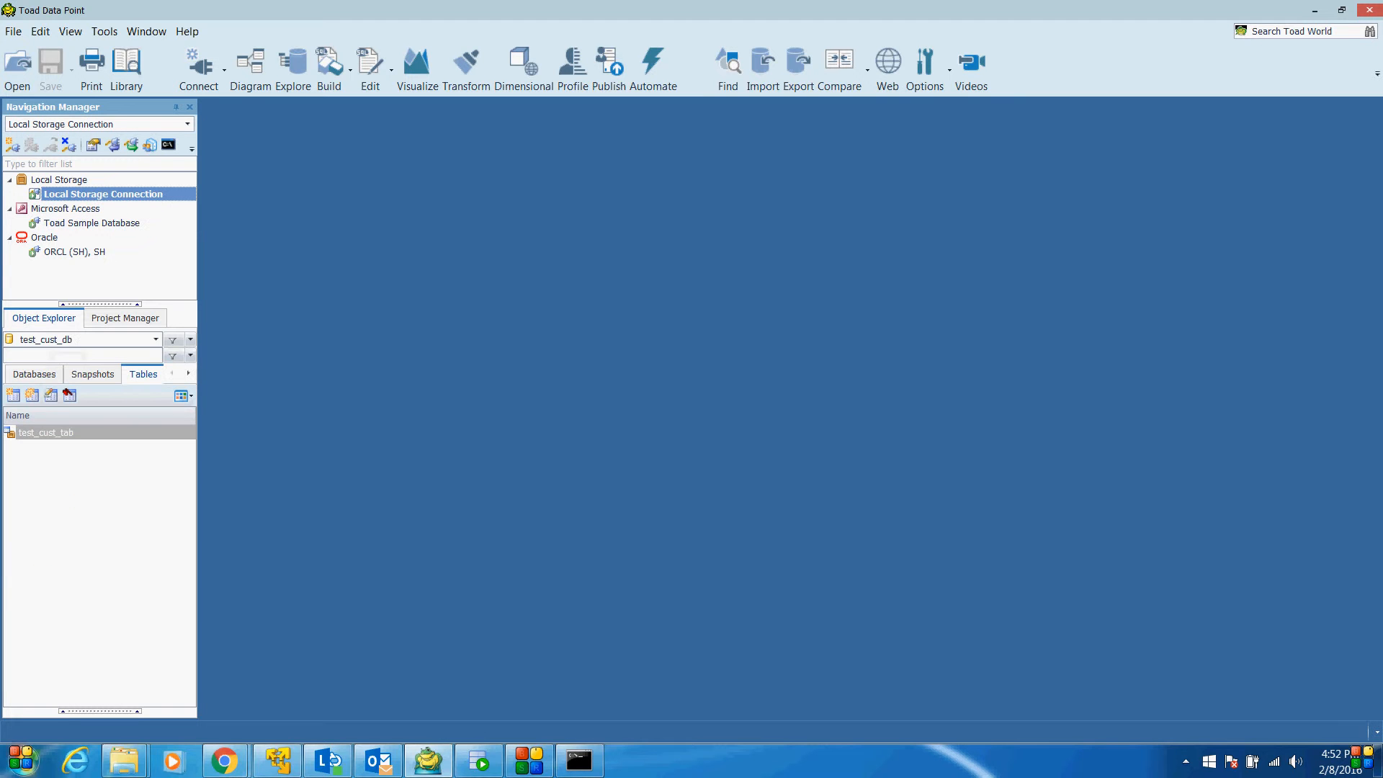
right_click(50, 432)
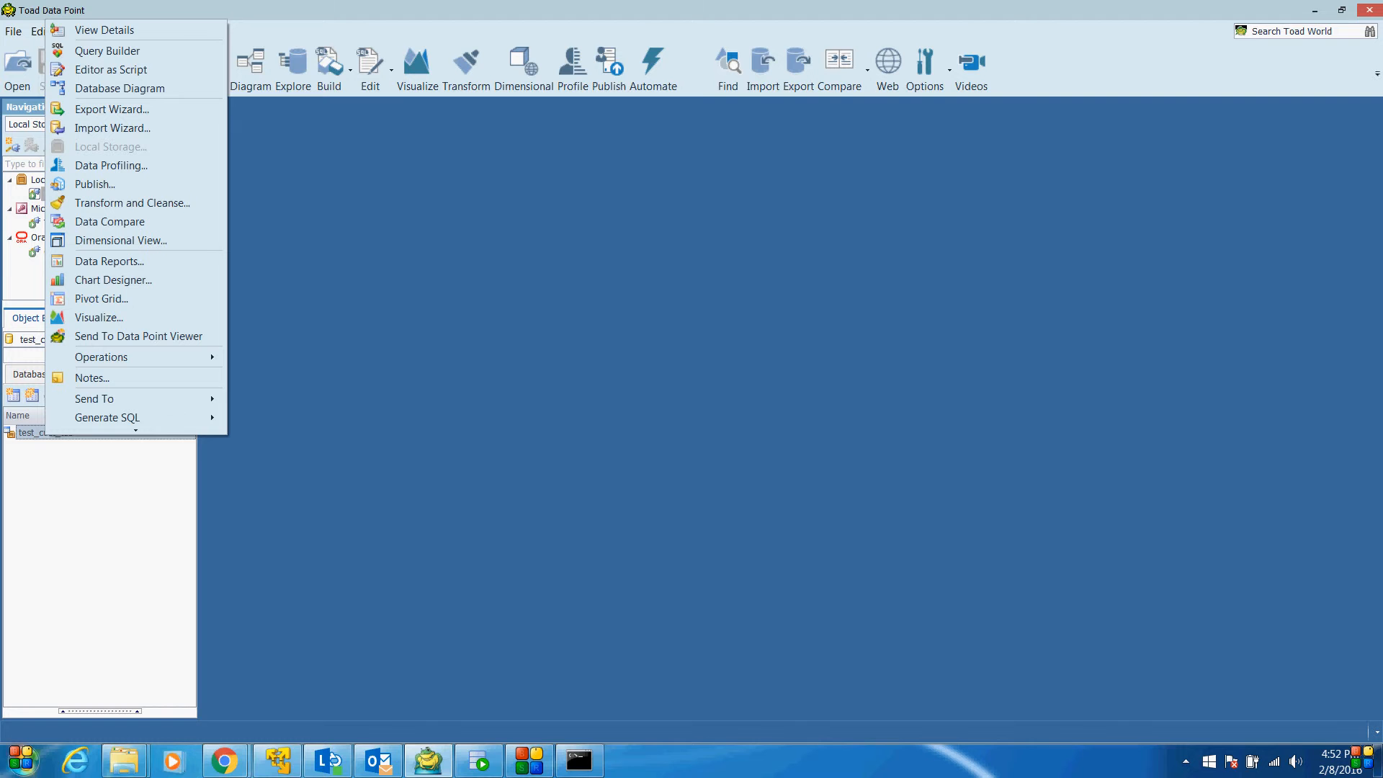
key(Escape)
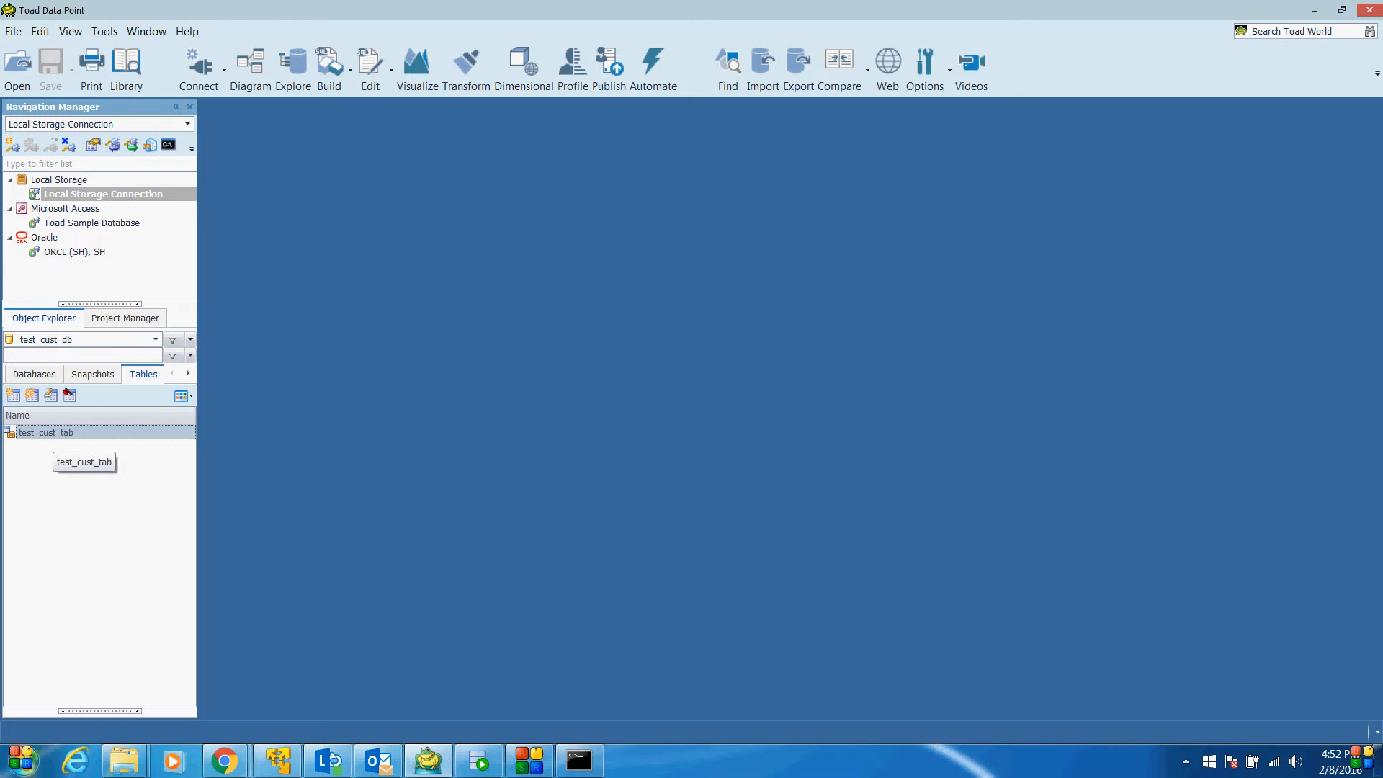
right_click(54, 434)
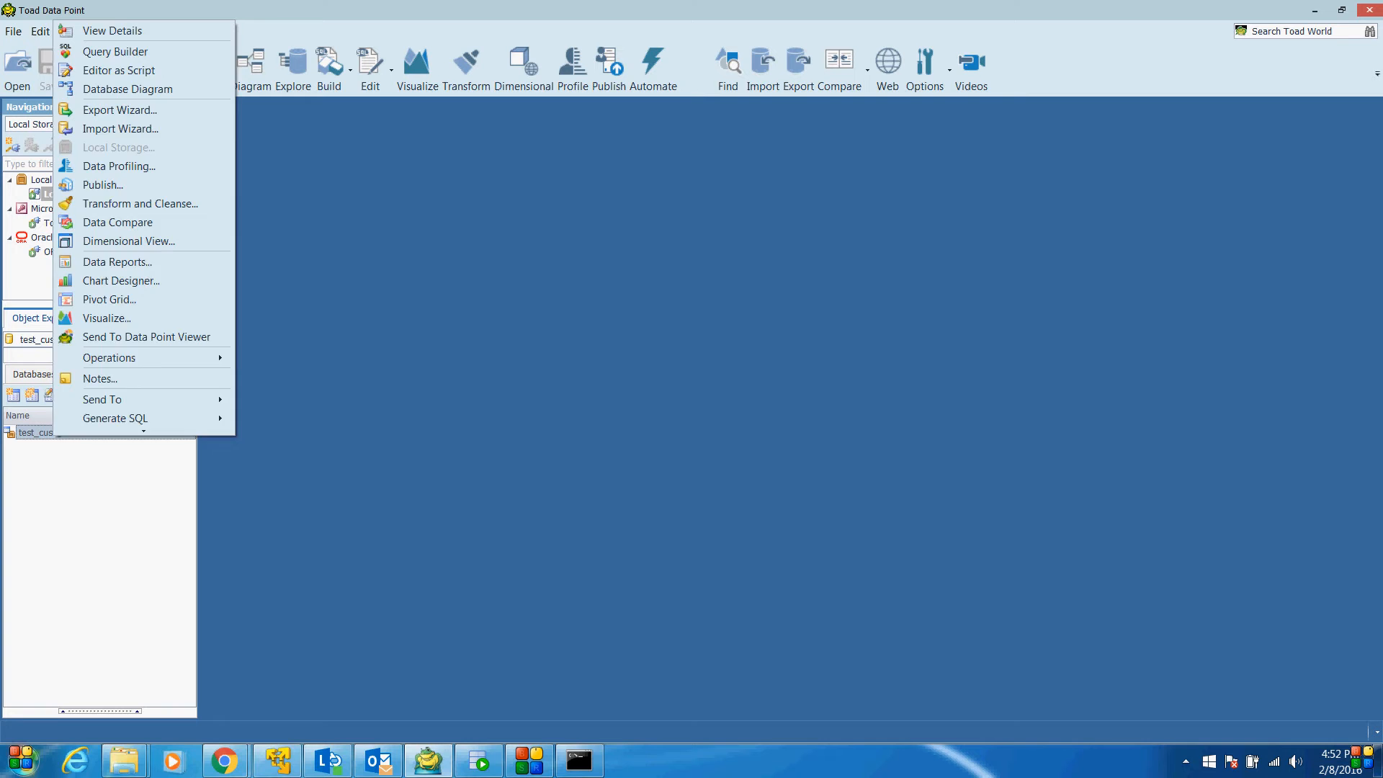
key(Escape)
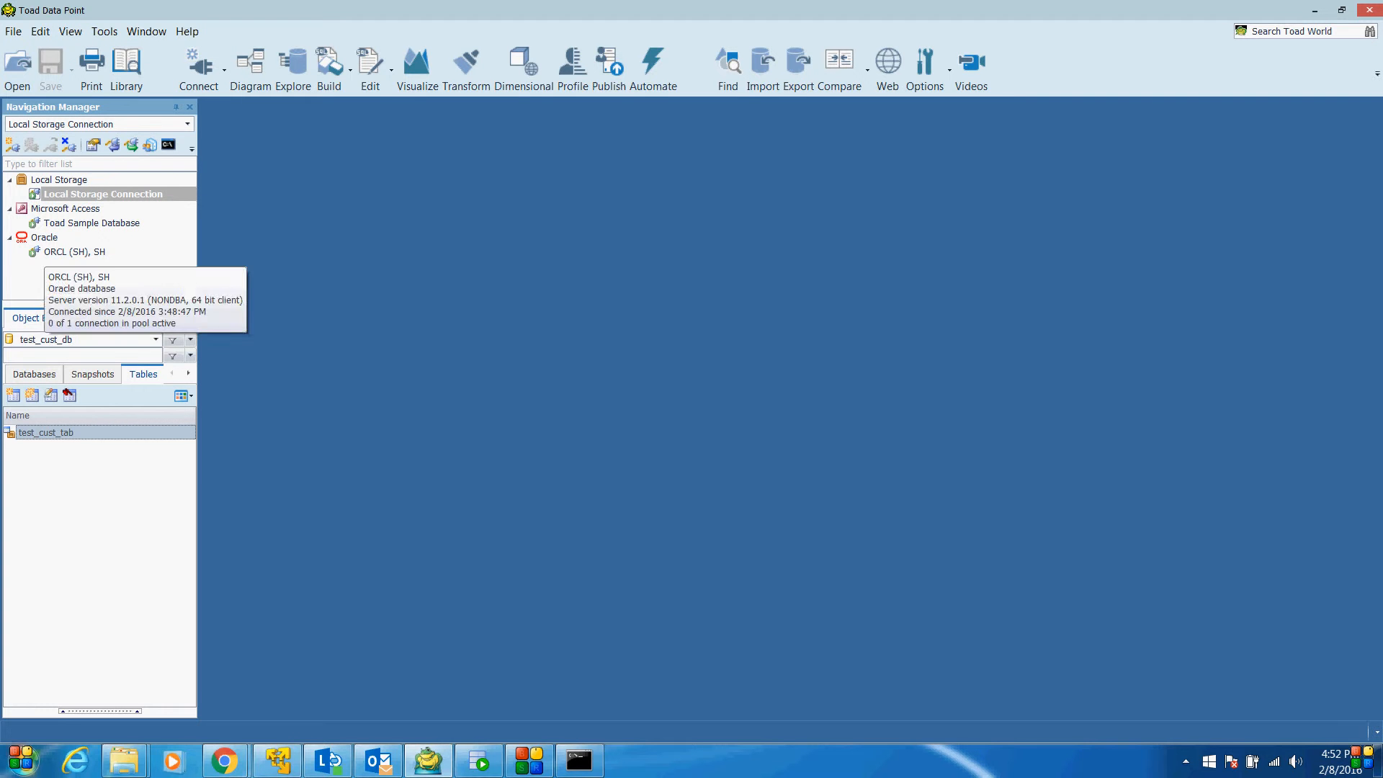
click(45, 238)
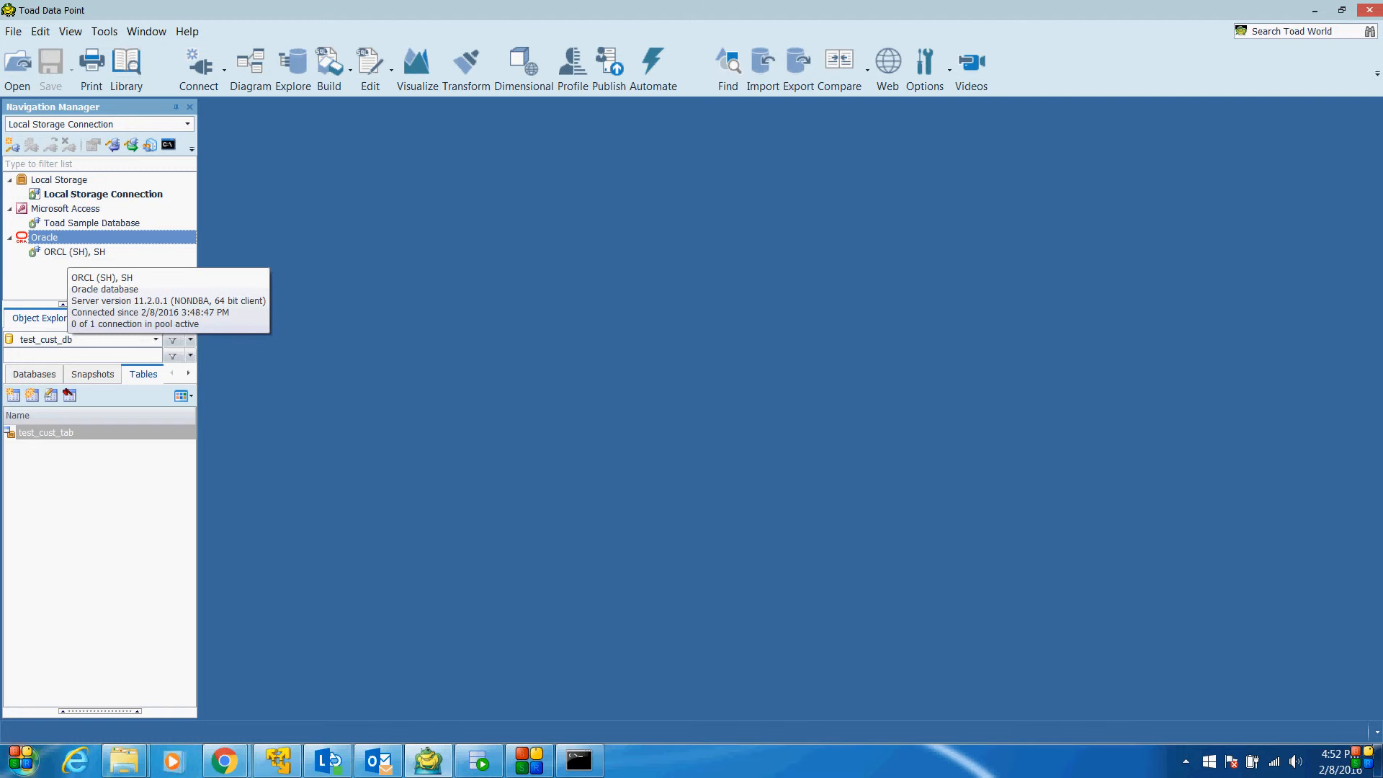
Step: Run the user_objects query in SQL Developer and select the OBJECT_ID value 74104
click(479, 760)
drag(452, 134, 315, 134)
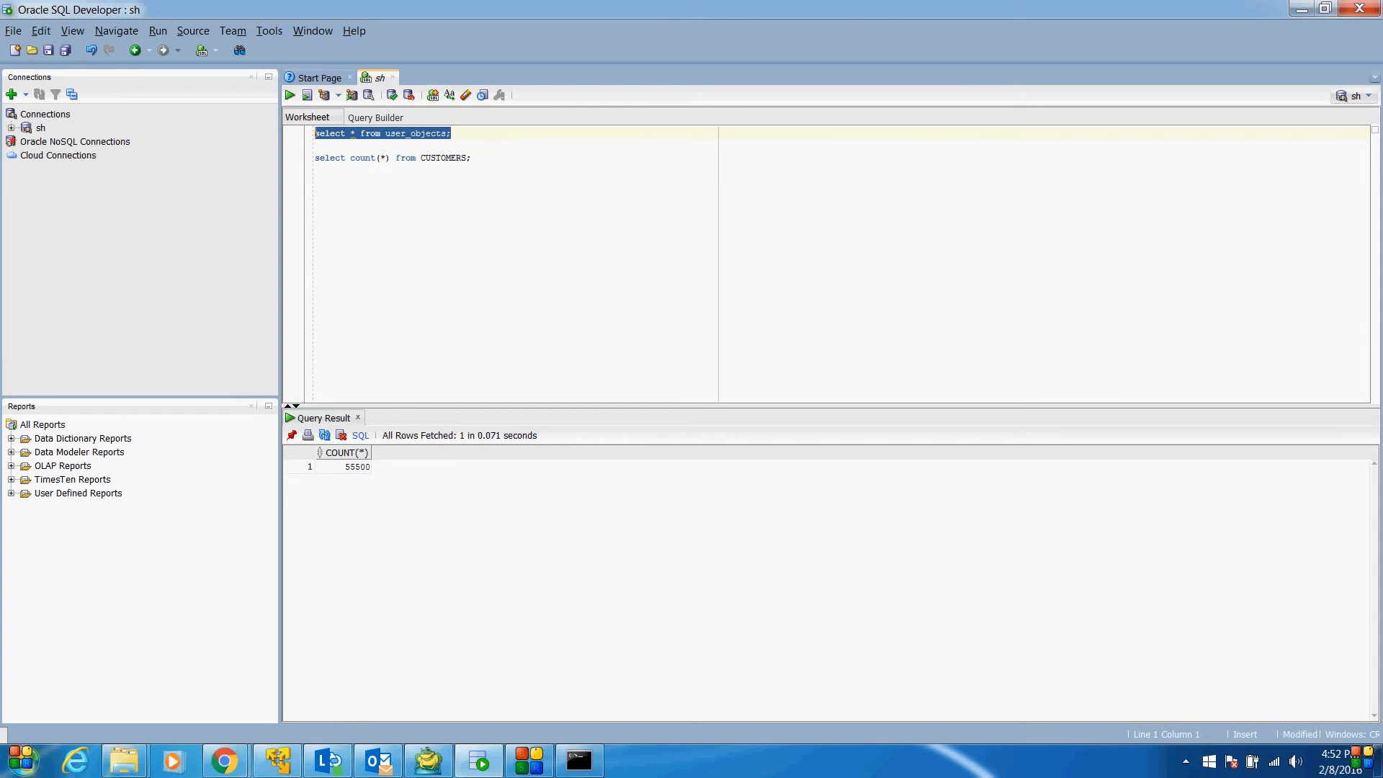
key(ctrl+Return)
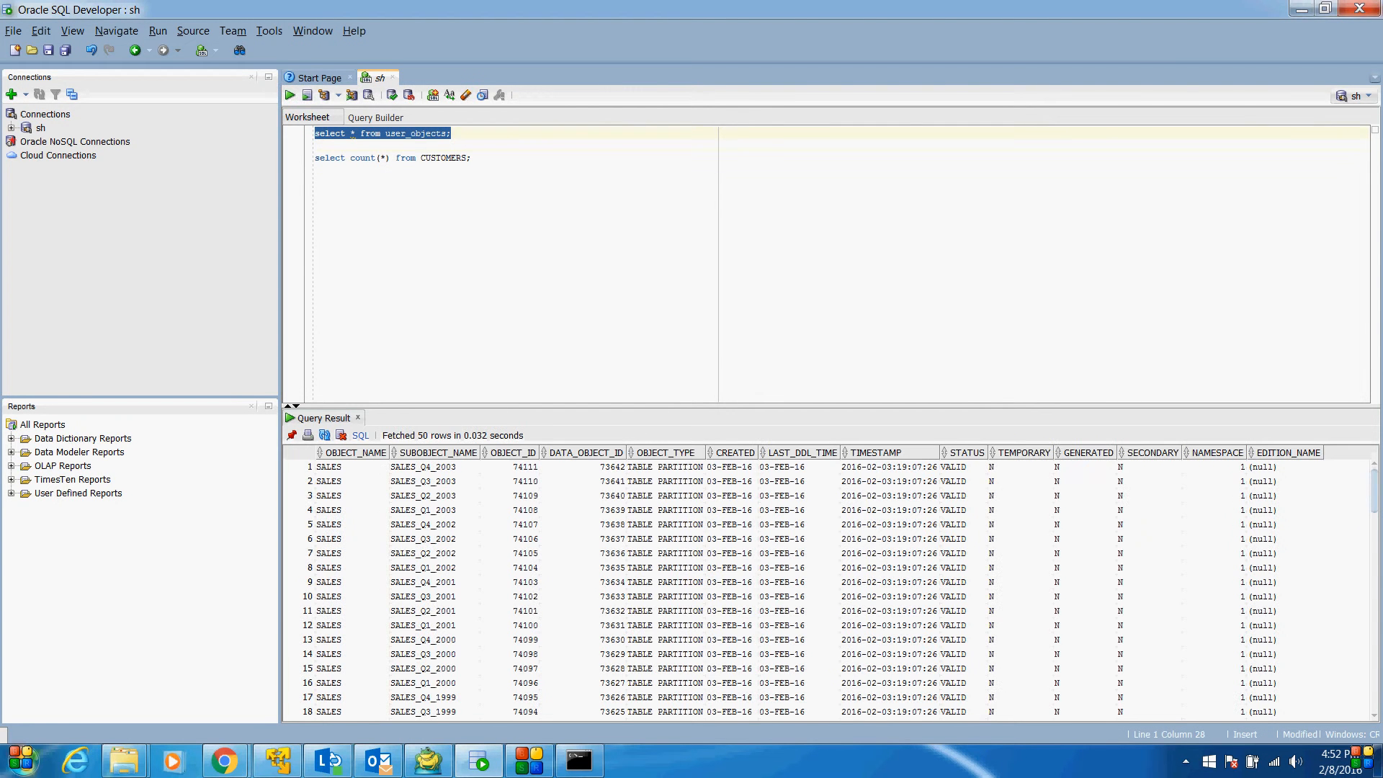
click(509, 567)
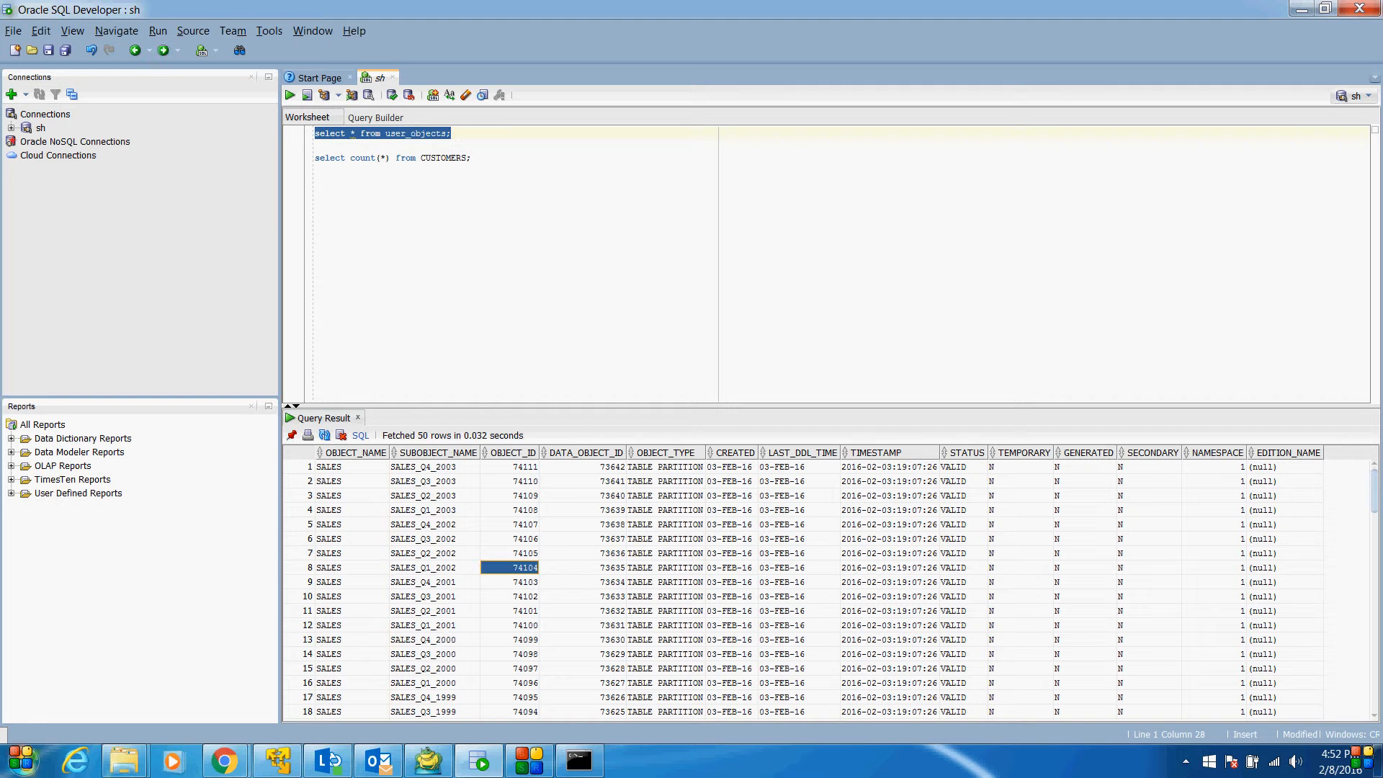
Step: Browse the Export Wizard's formats (xml, loader, csv, excel) and cancel without exporting
right_click(518, 573)
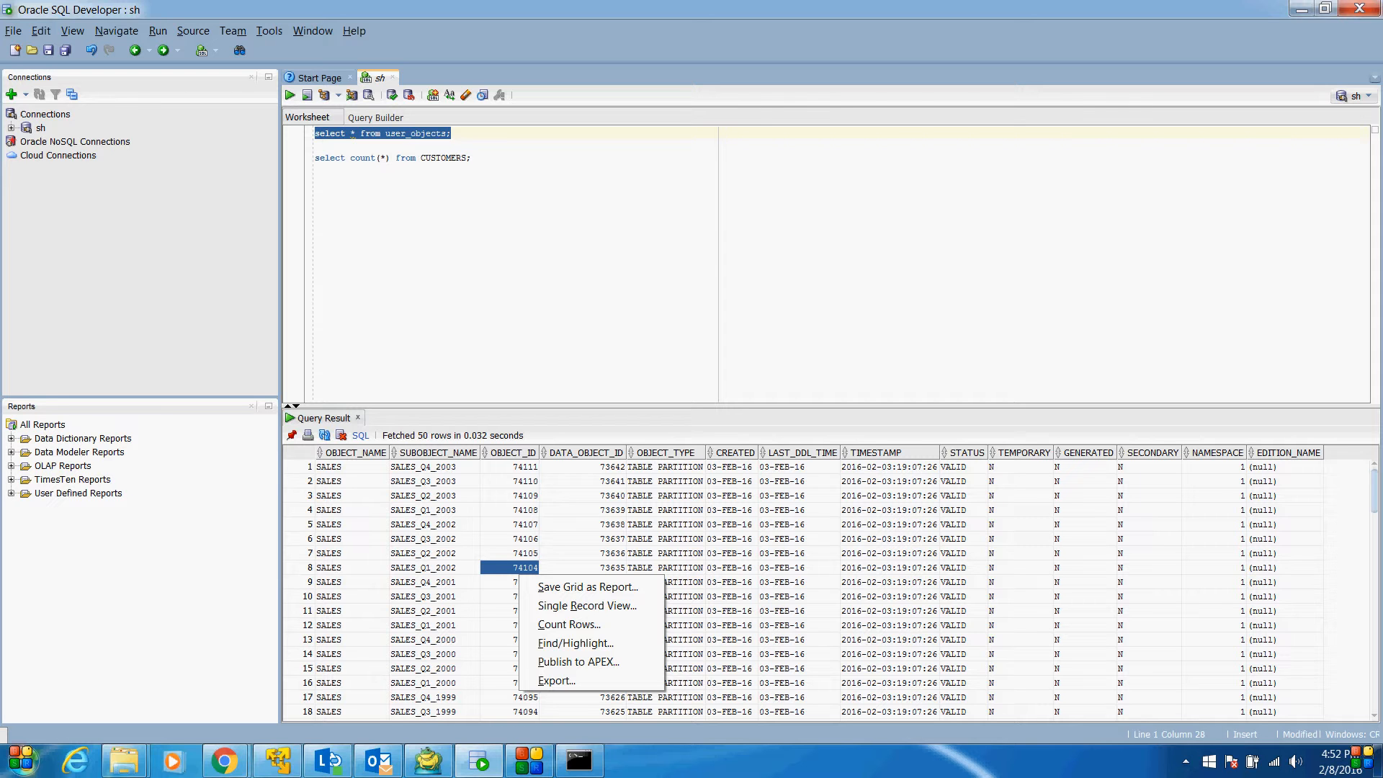
click(556, 680)
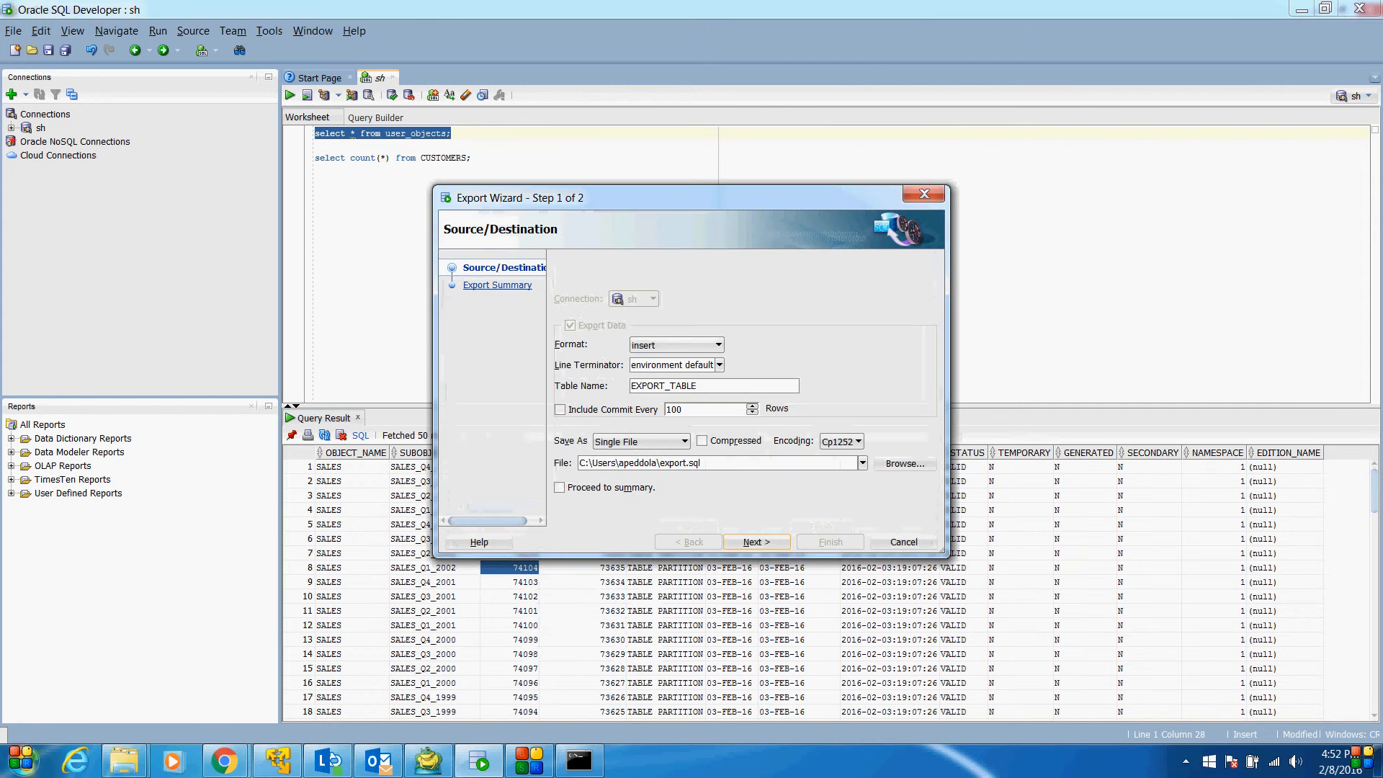
click(677, 345)
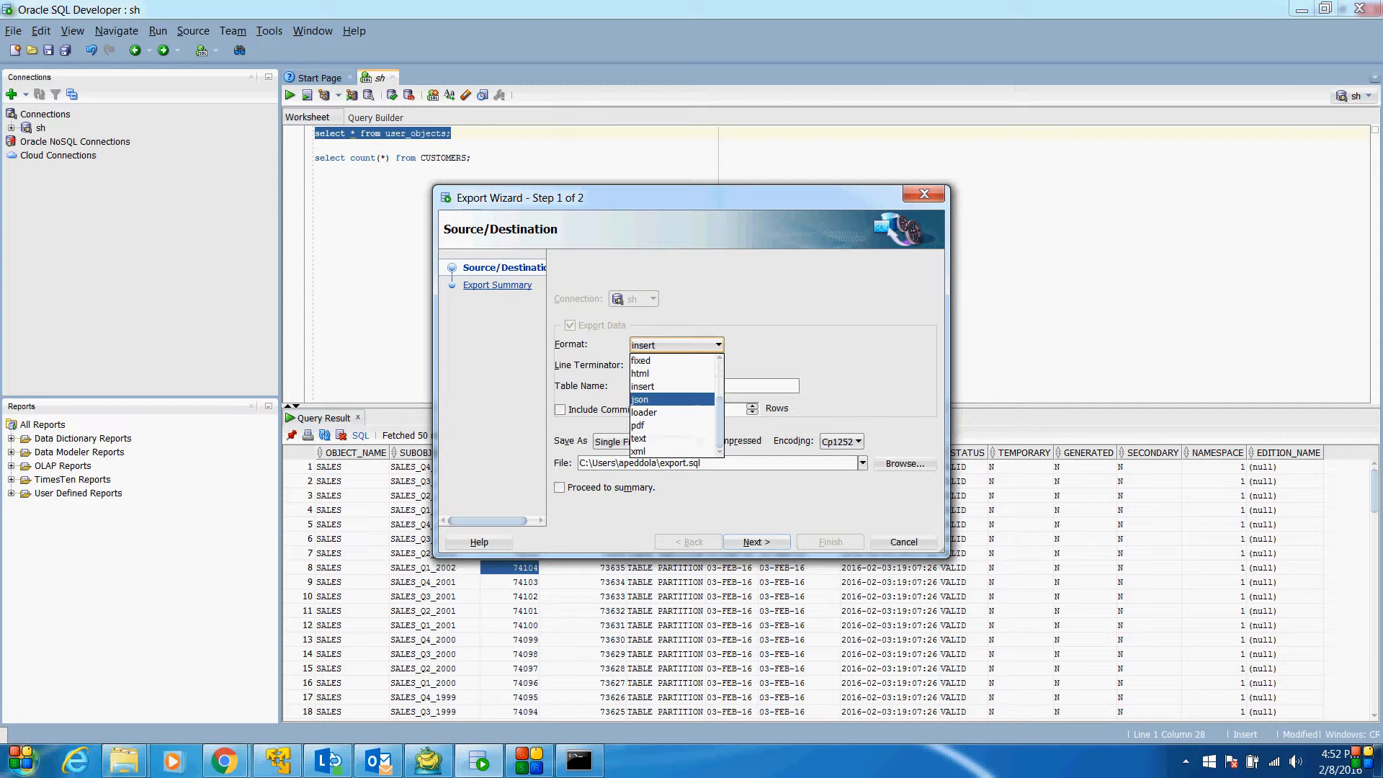
key(Down)
key(Down)
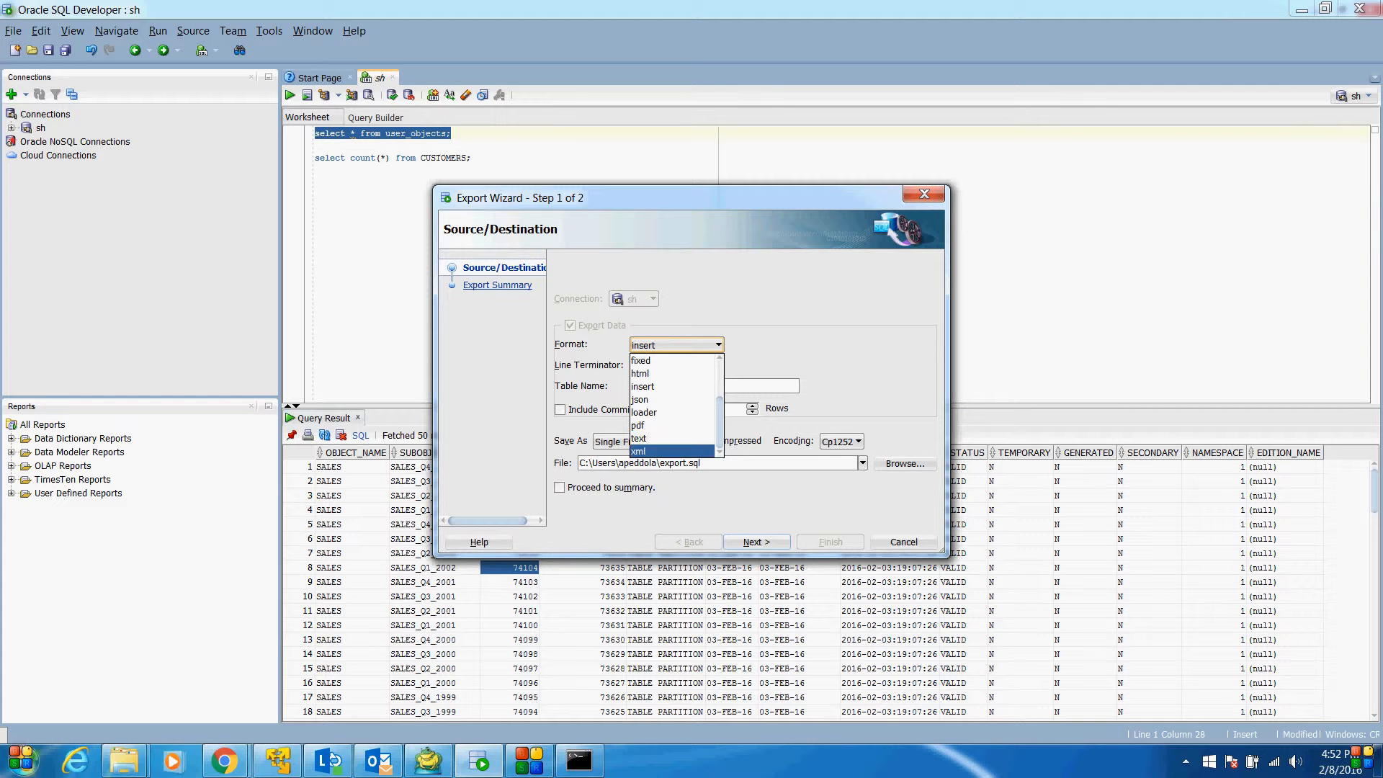
key(Up)
key(Up)
key(Up)
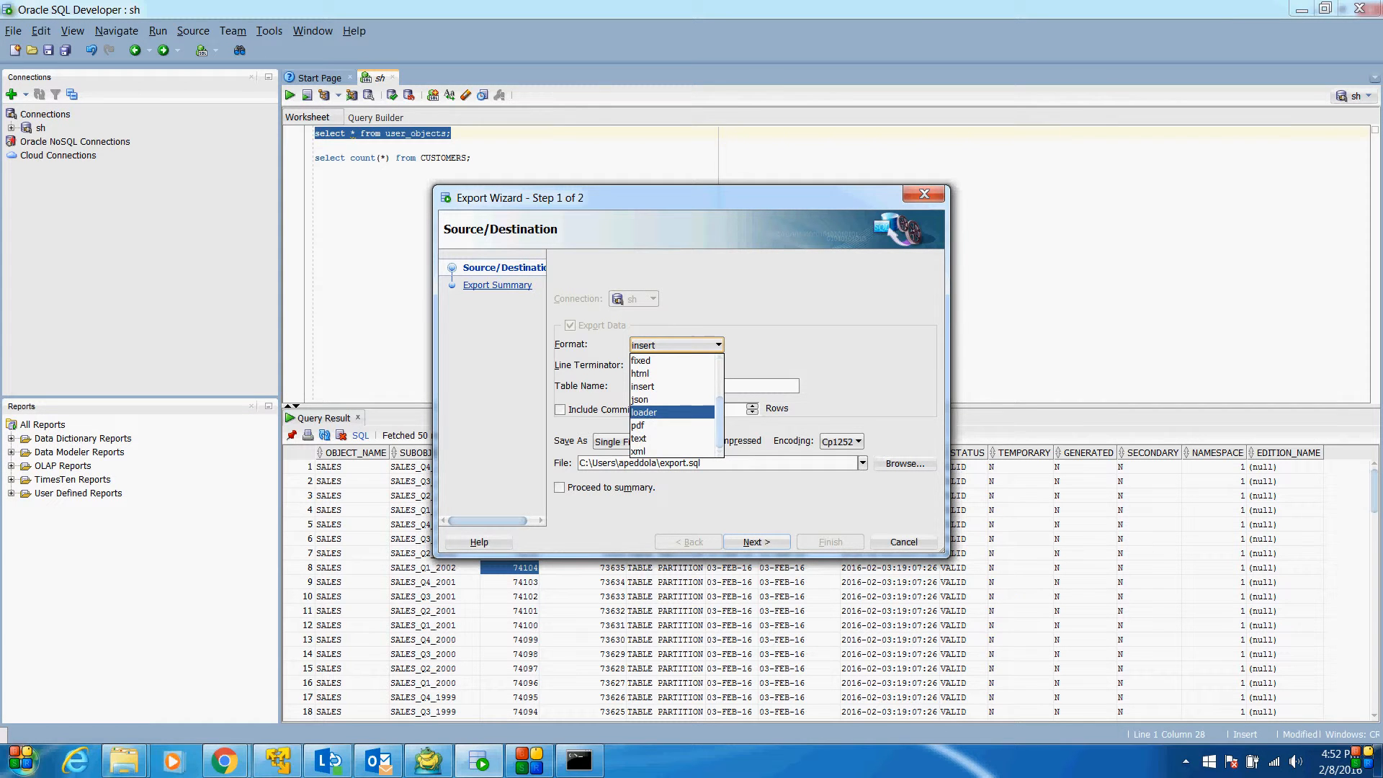
key(Up)
key(Up)
key(Up)
key(Up)
key(Up)
key(Up)
key(Up)
key(Up)
key(Up)
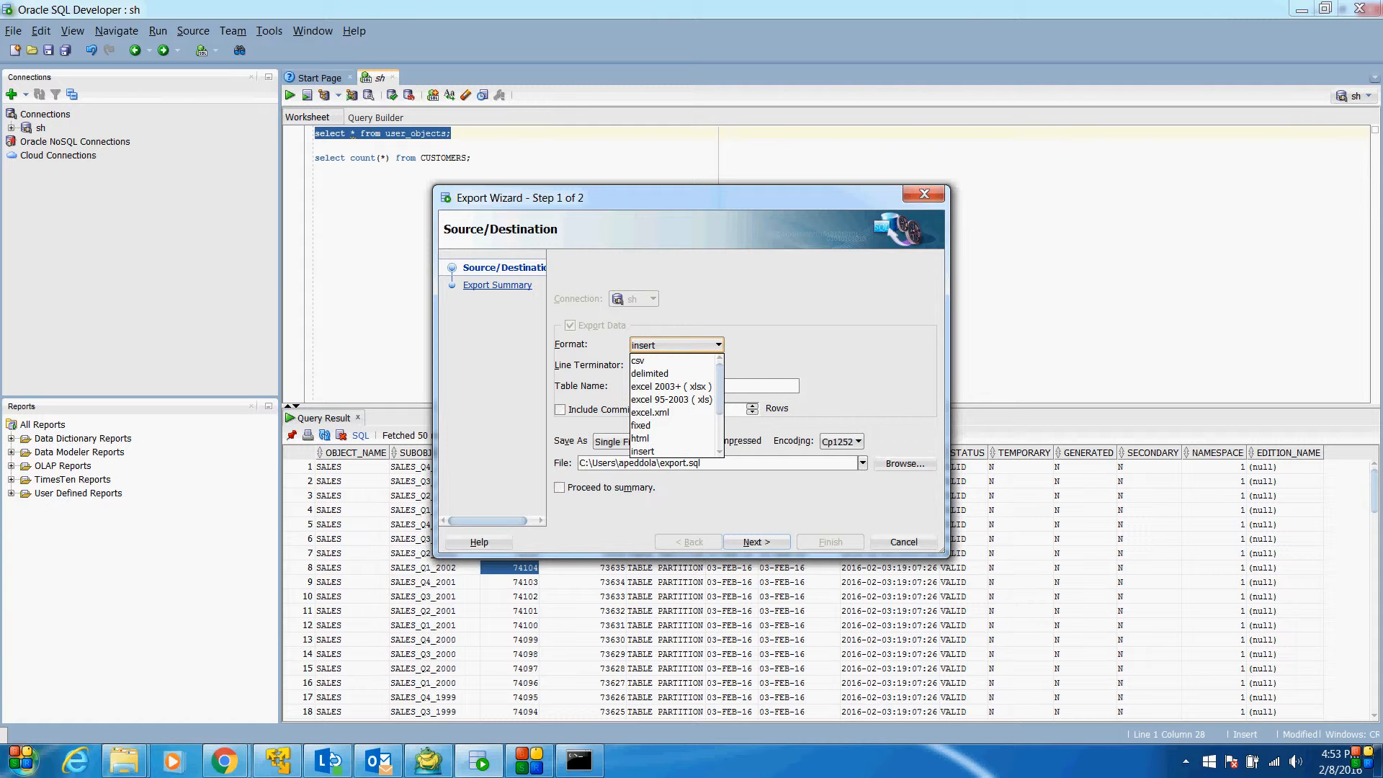
key(Down)
key(Down)
key(Down)
key(Escape)
key(Escape)
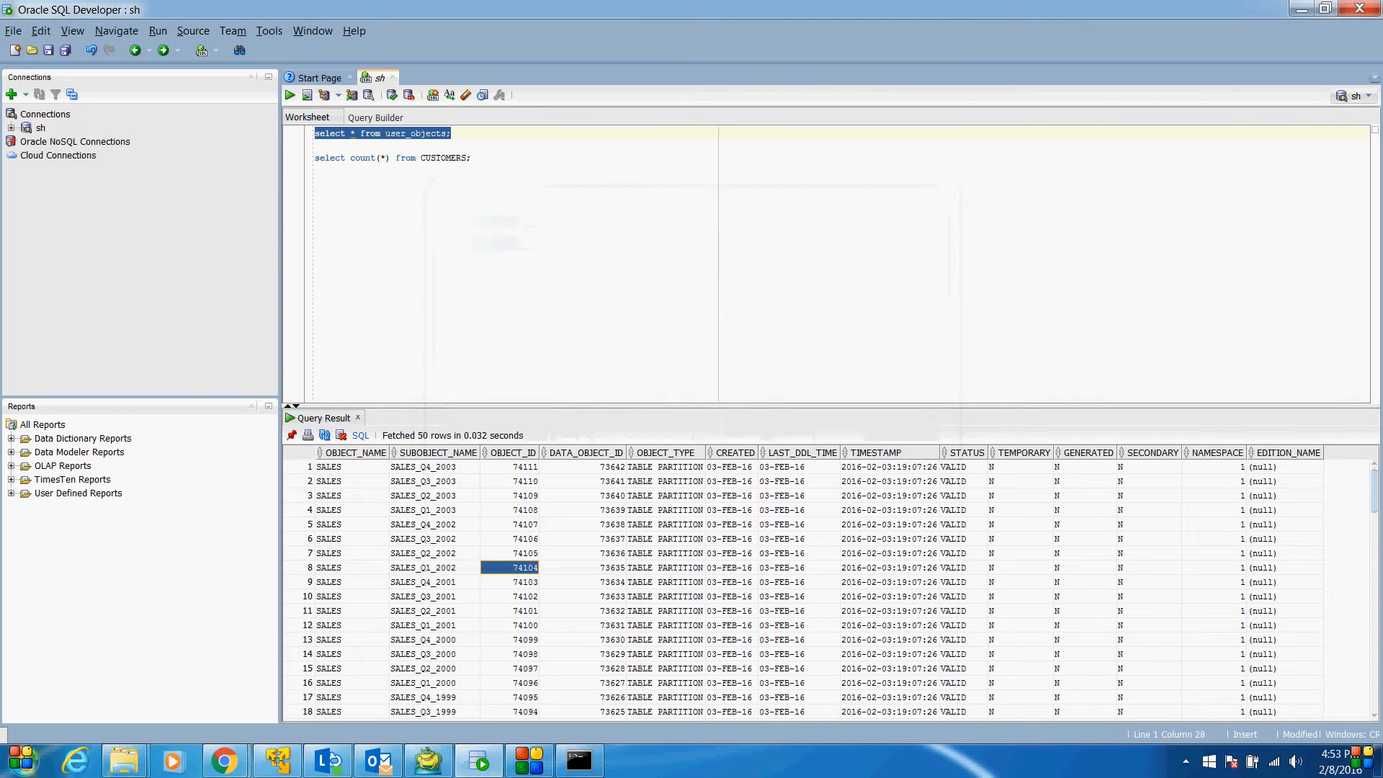
click(524, 763)
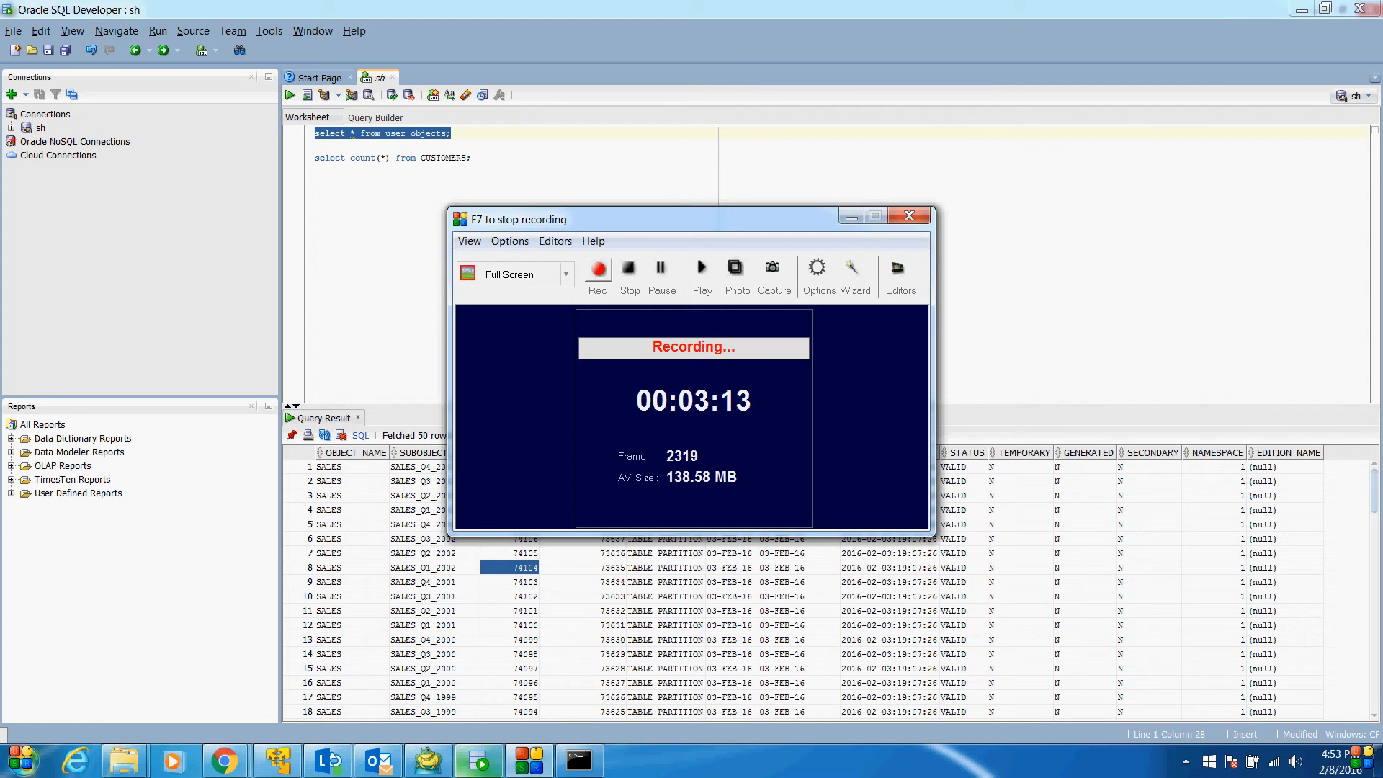
Step: Open a new Toad SQL editor on the ORCL (SH), SH connection
click(481, 763)
click(428, 761)
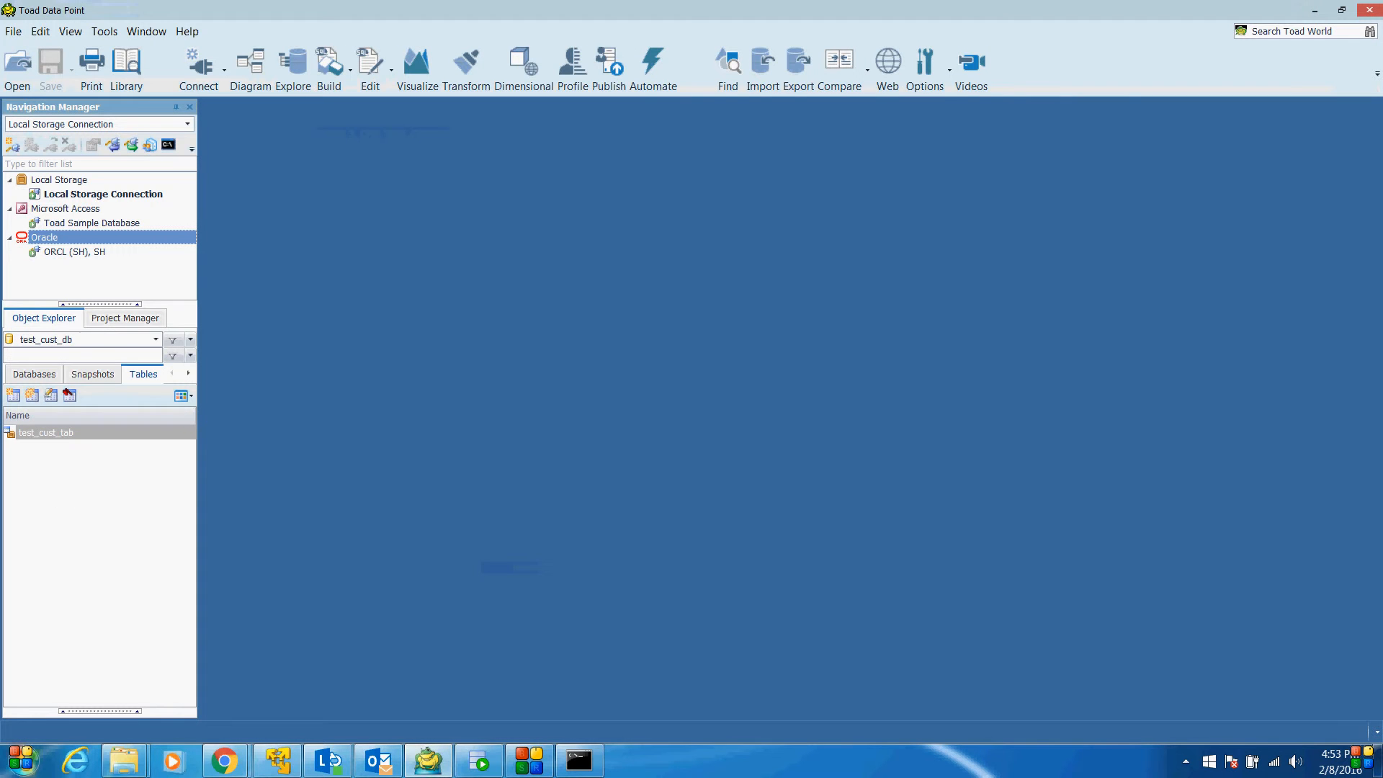
click(64, 253)
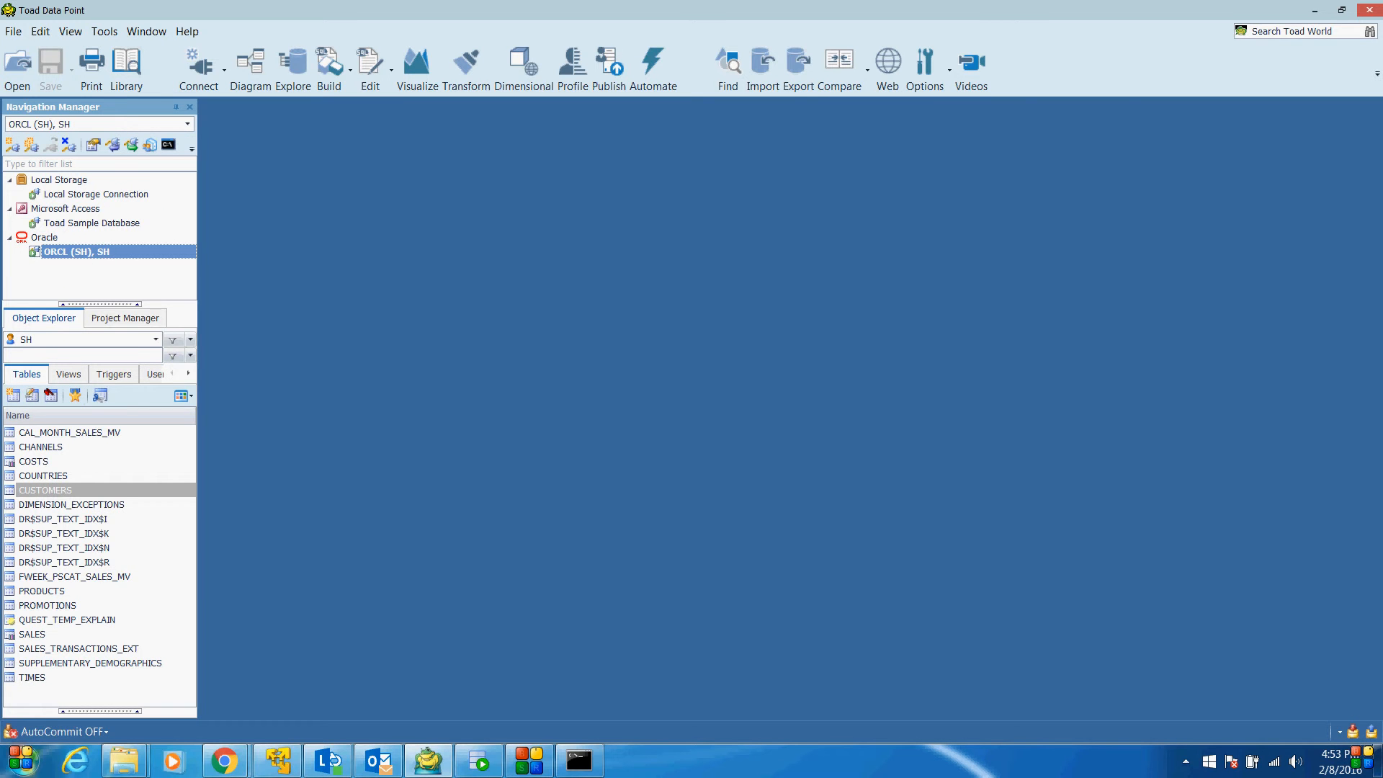
right_click(69, 251)
click(135, 319)
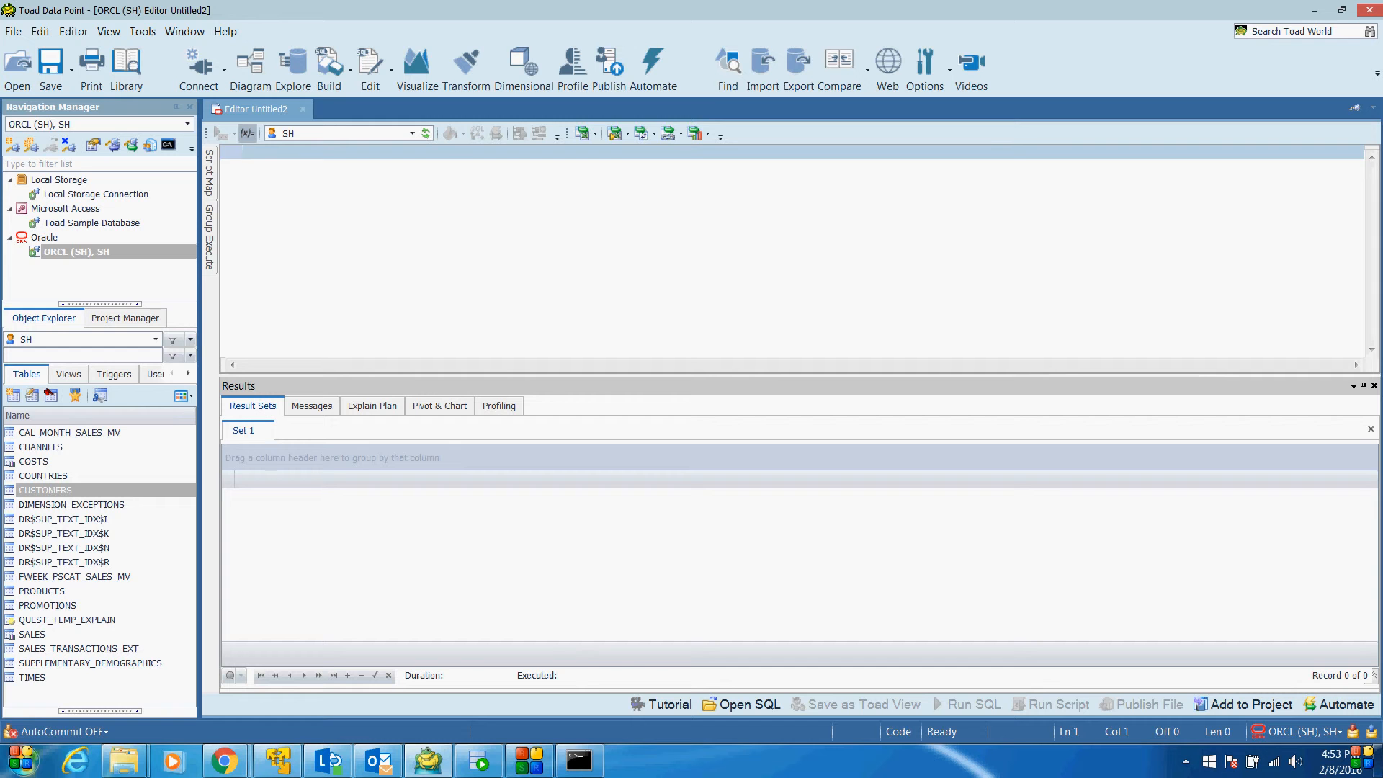
Step: Remove the wrongly pasted value 74104 from the new editor
click(479, 761)
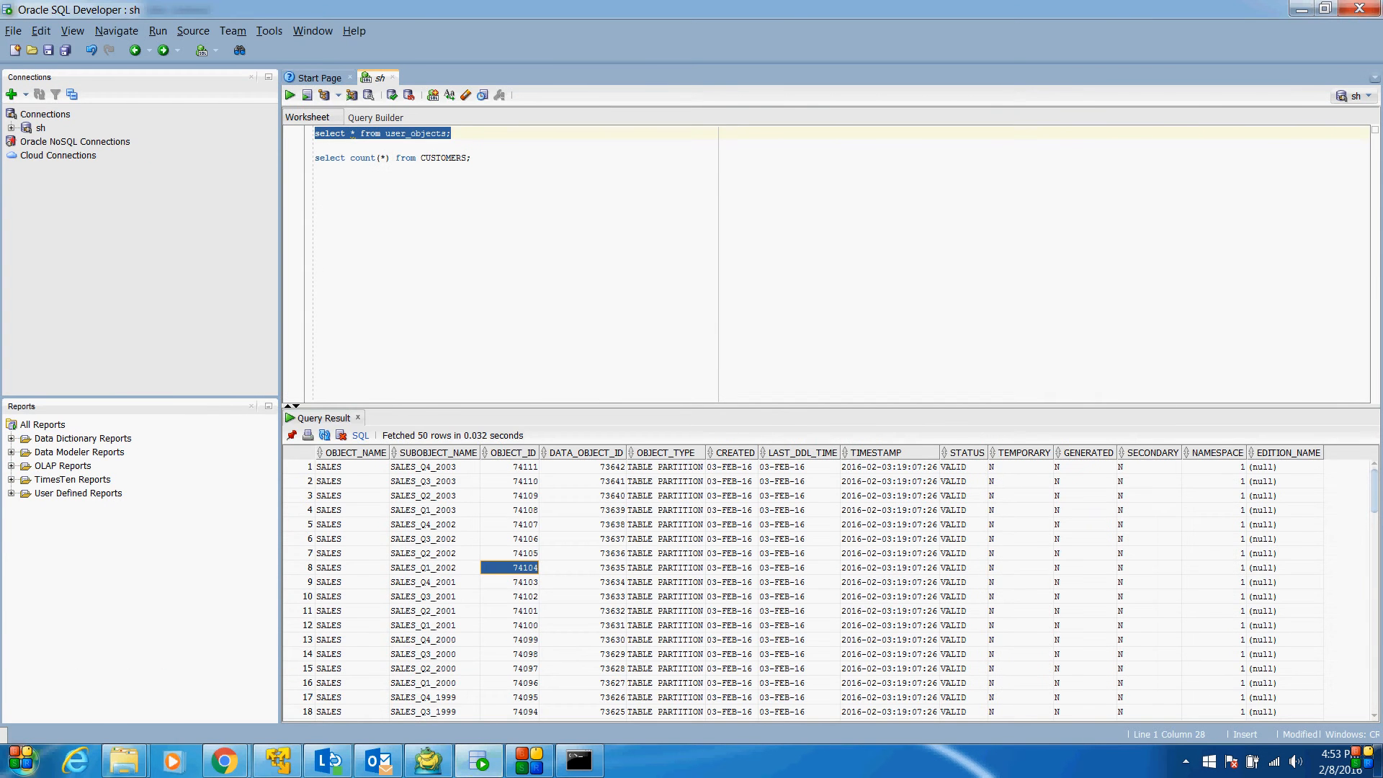
key(alt+Tab)
text(74104)
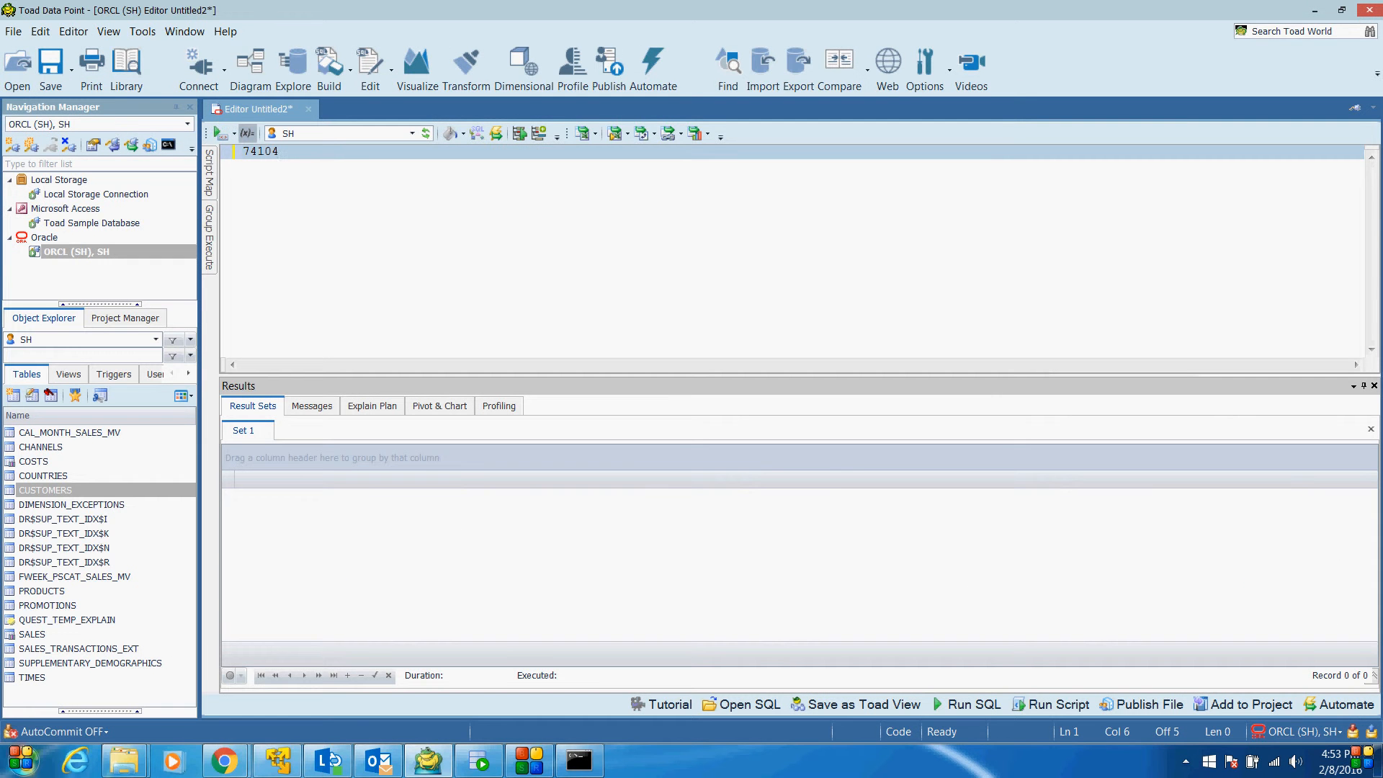
key(alt+Tab)
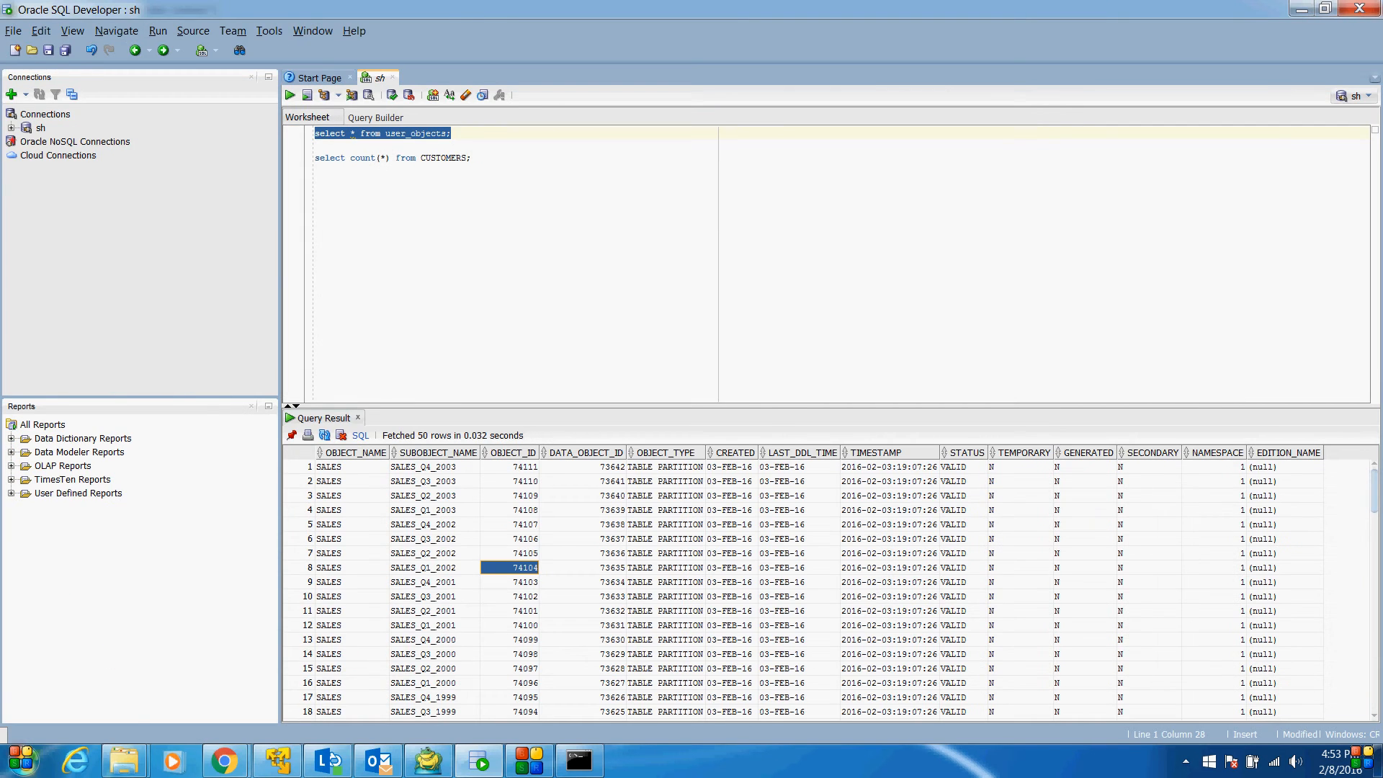
key(alt+Tab)
click(279, 152)
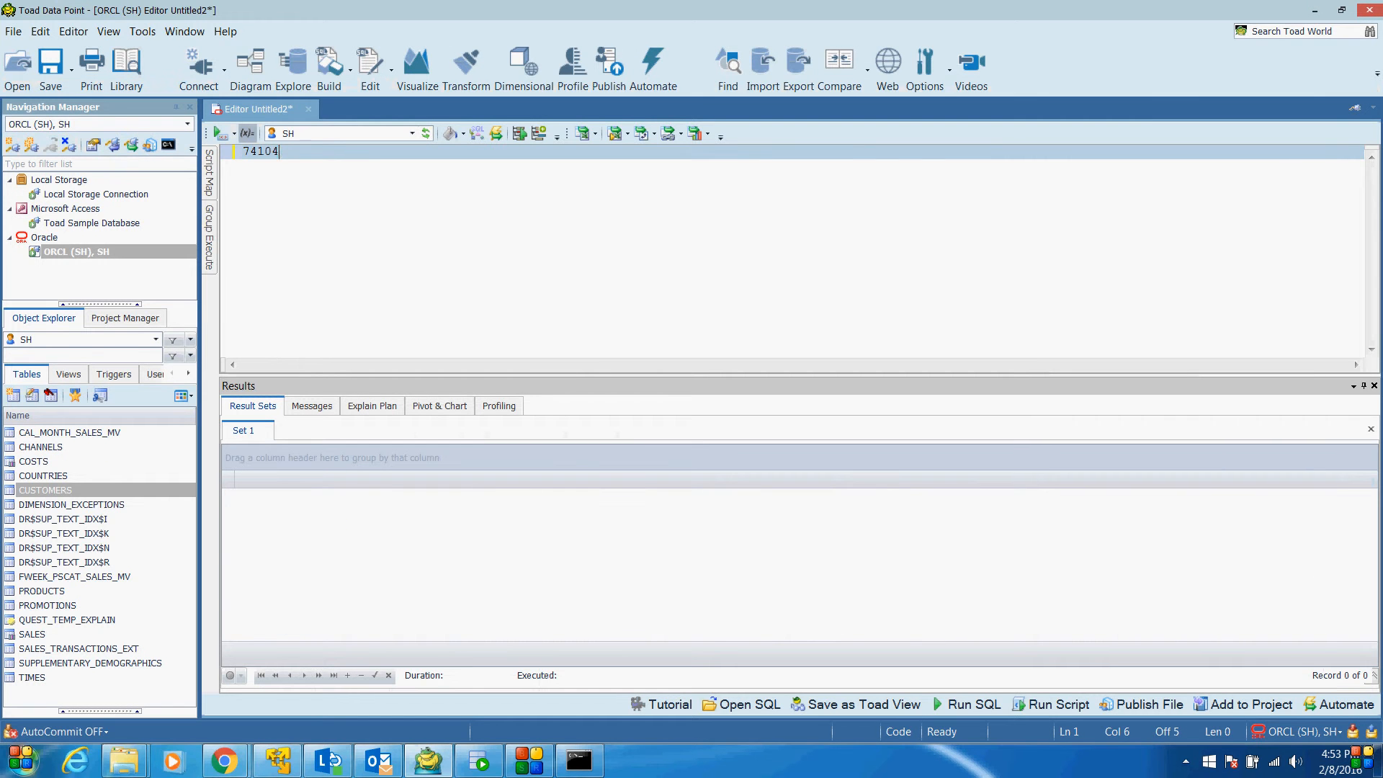
key(ctrl+a)
key(Delete)
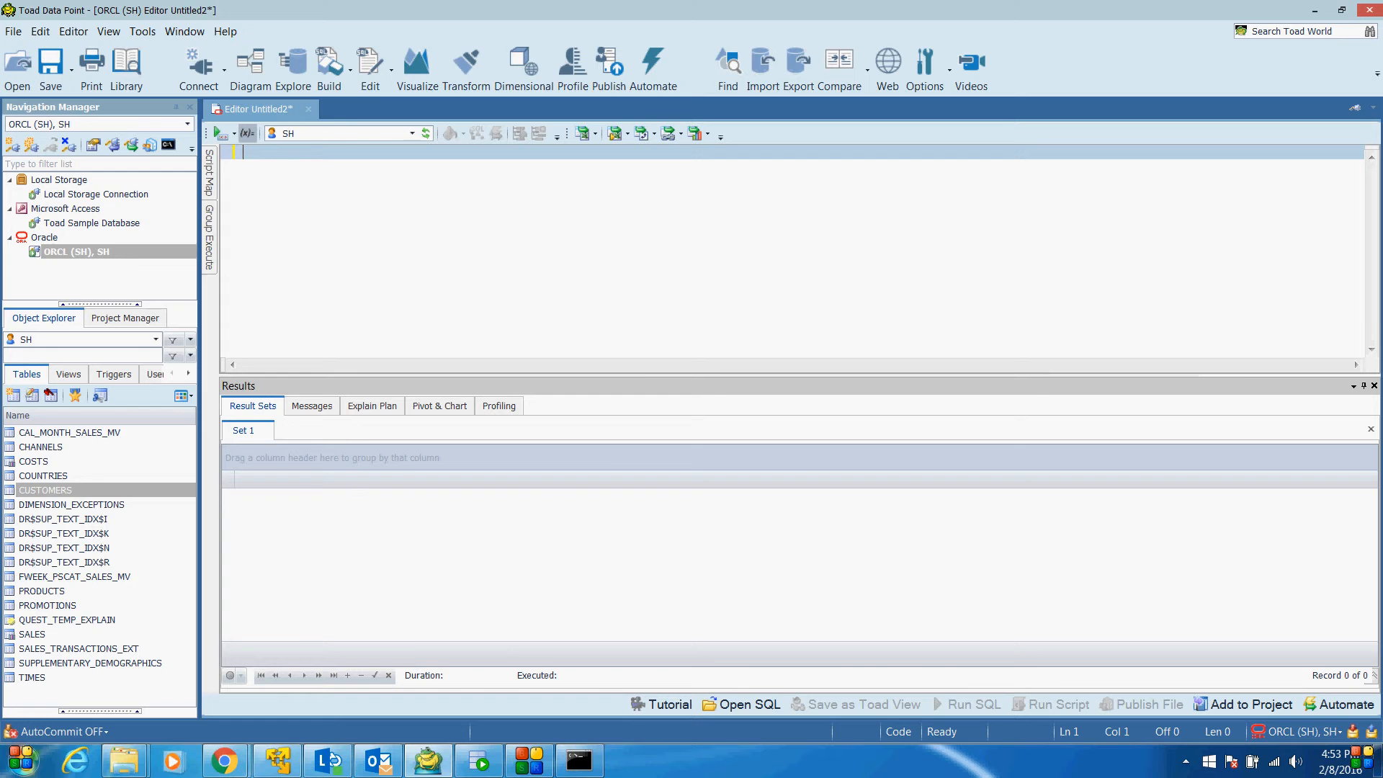
Step: Copy 'select * from user_objects;' from SQL Developer into Toad's editor and run it
click(478, 761)
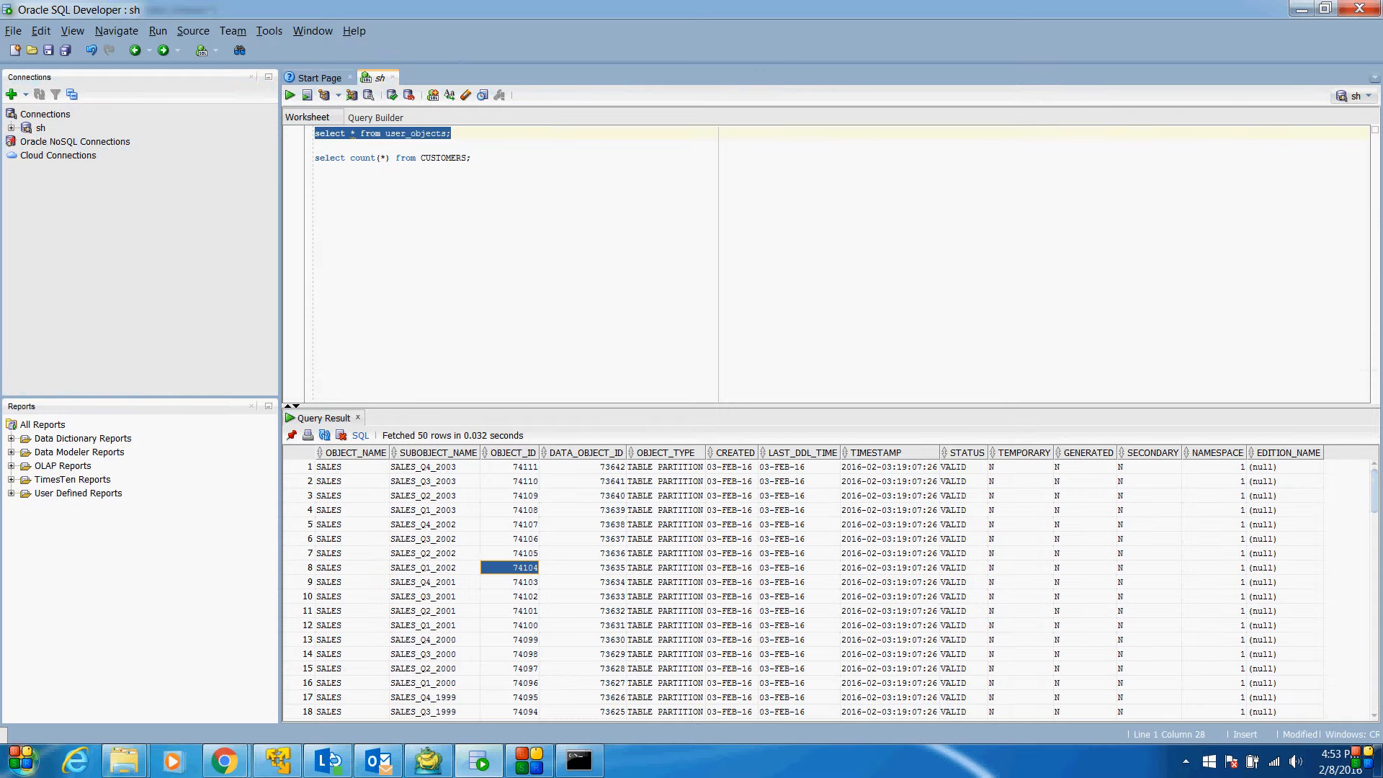
right_click(383, 138)
click(413, 169)
click(427, 761)
key(ctrl+v)
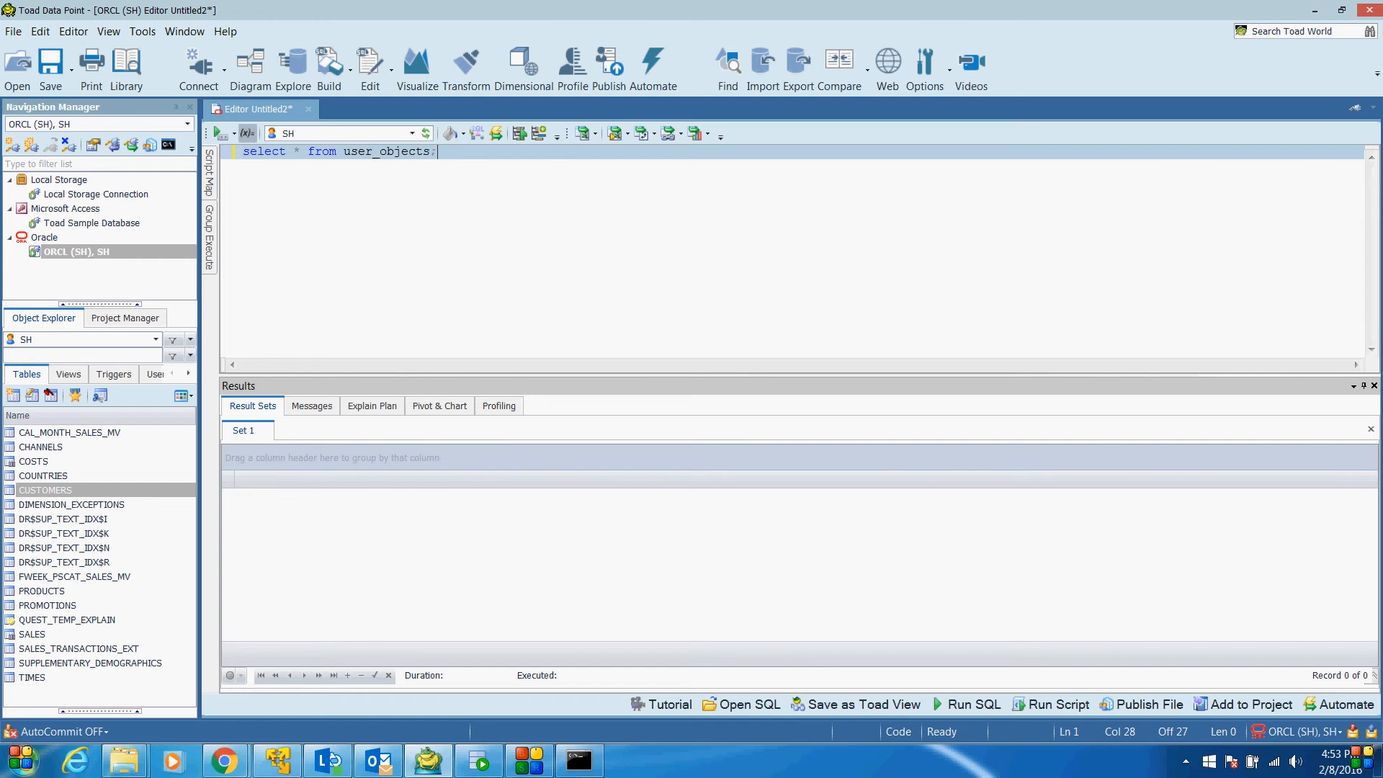
key(F9)
Step: Review the Export and Quick Export options for the 307 result rows, then dismiss the menu
right_click(496, 545)
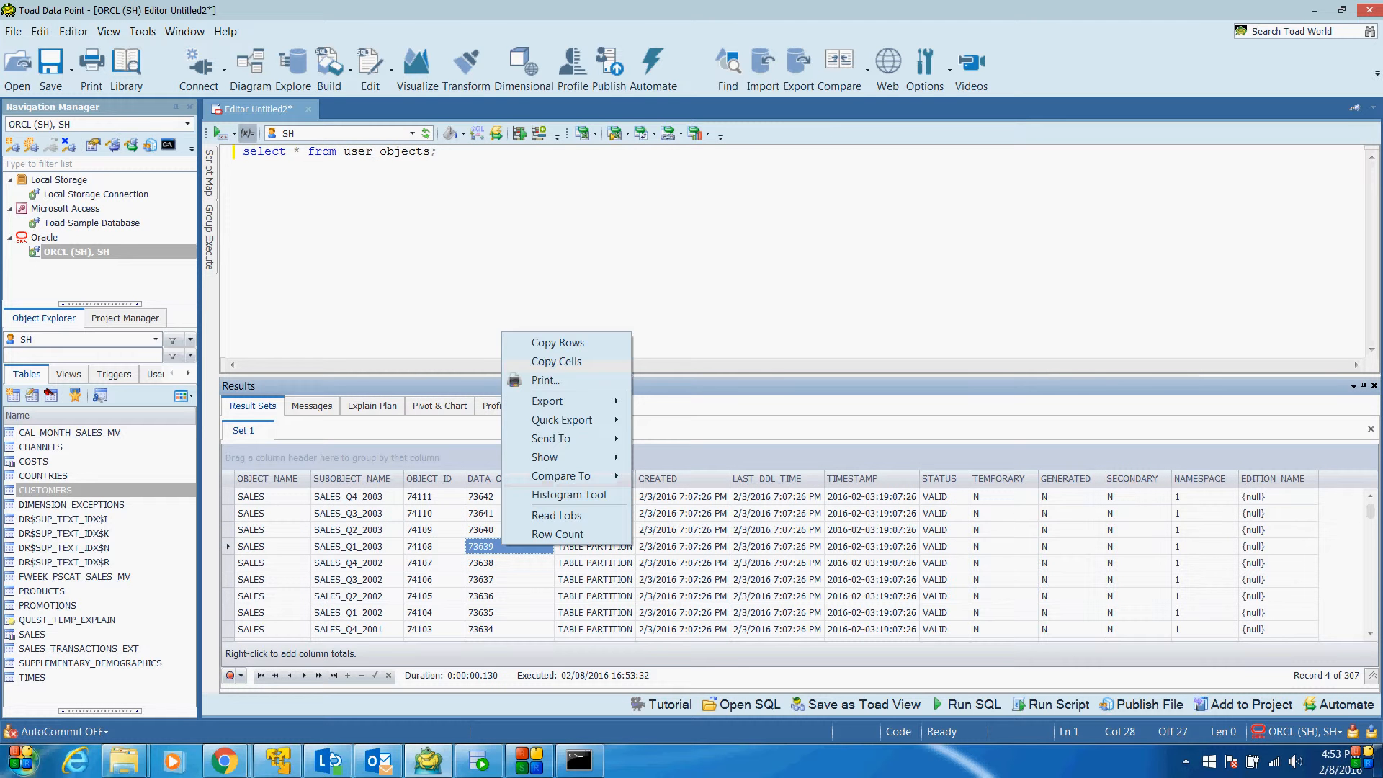
mouse_move(558, 401)
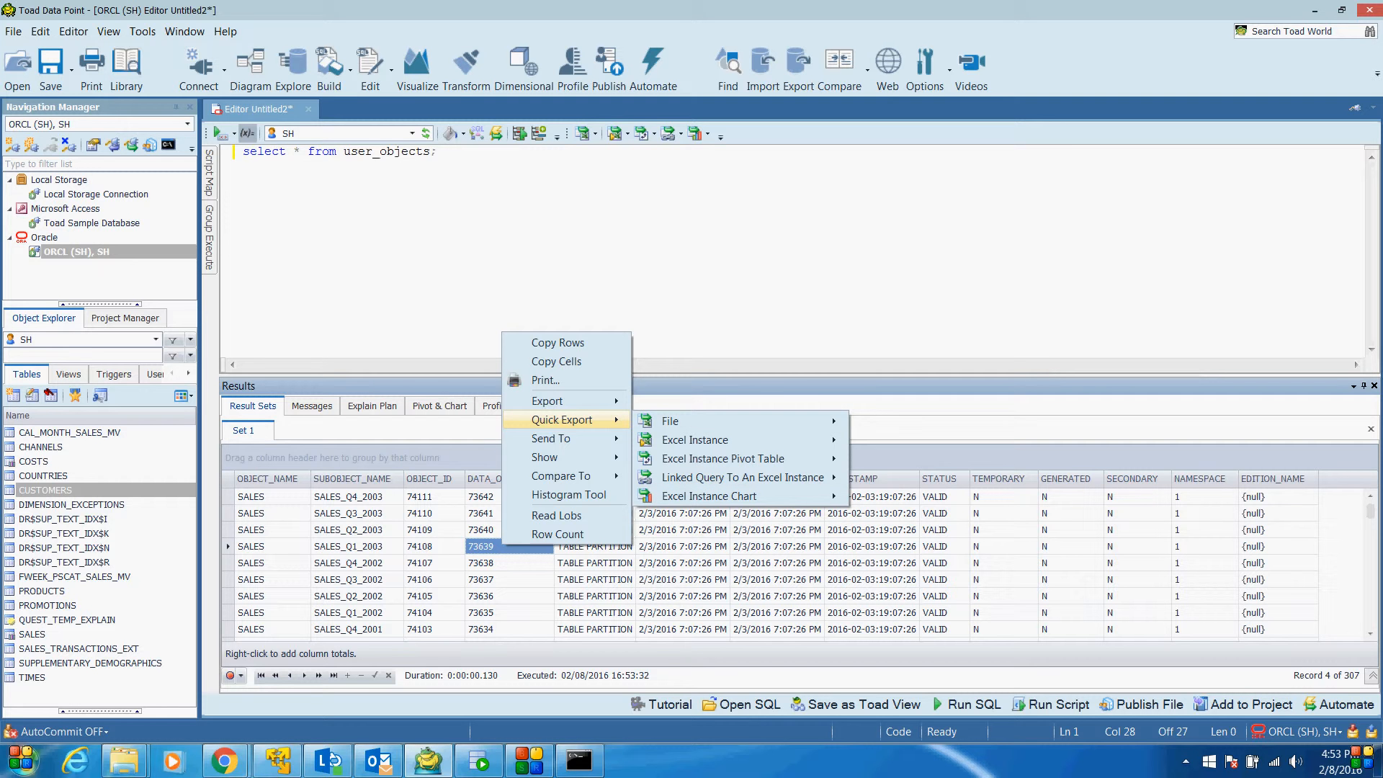
mouse_move(722, 459)
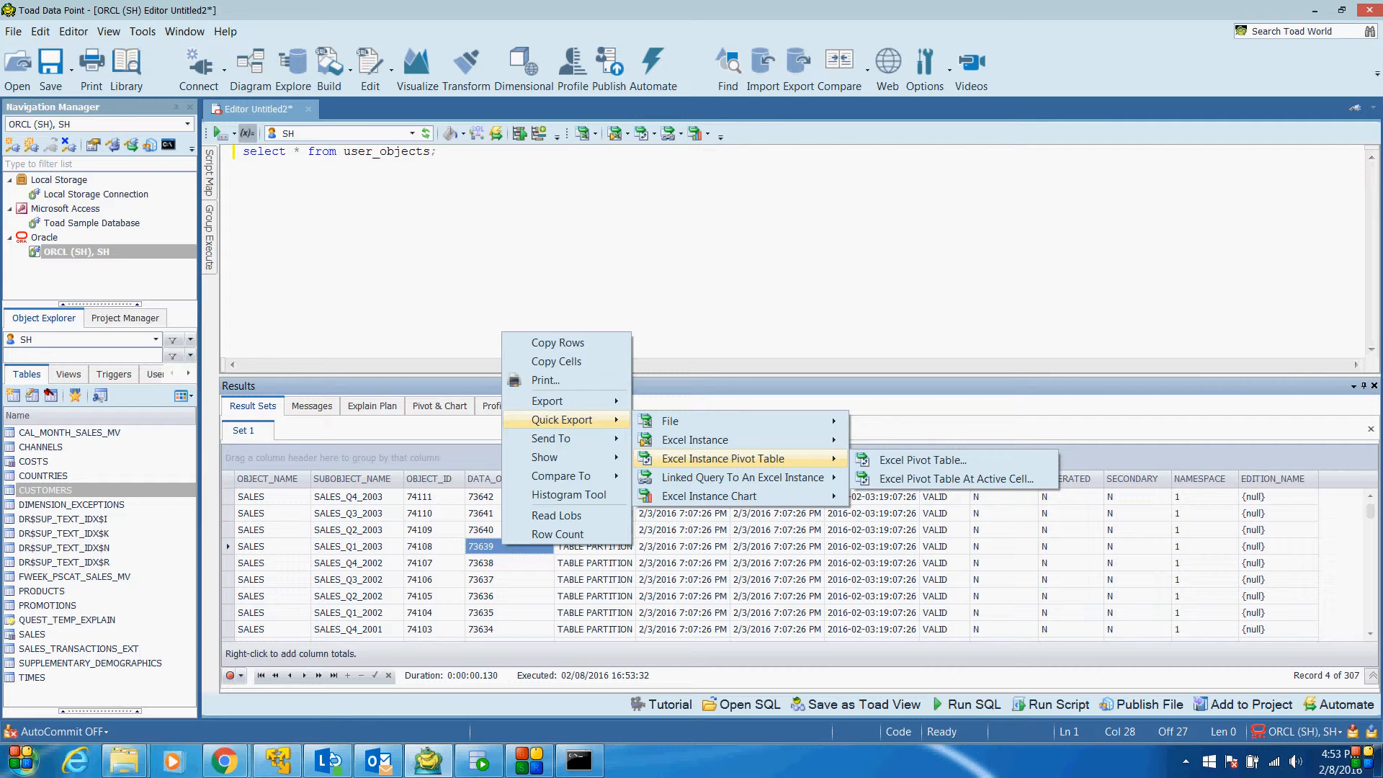
mouse_move(692, 421)
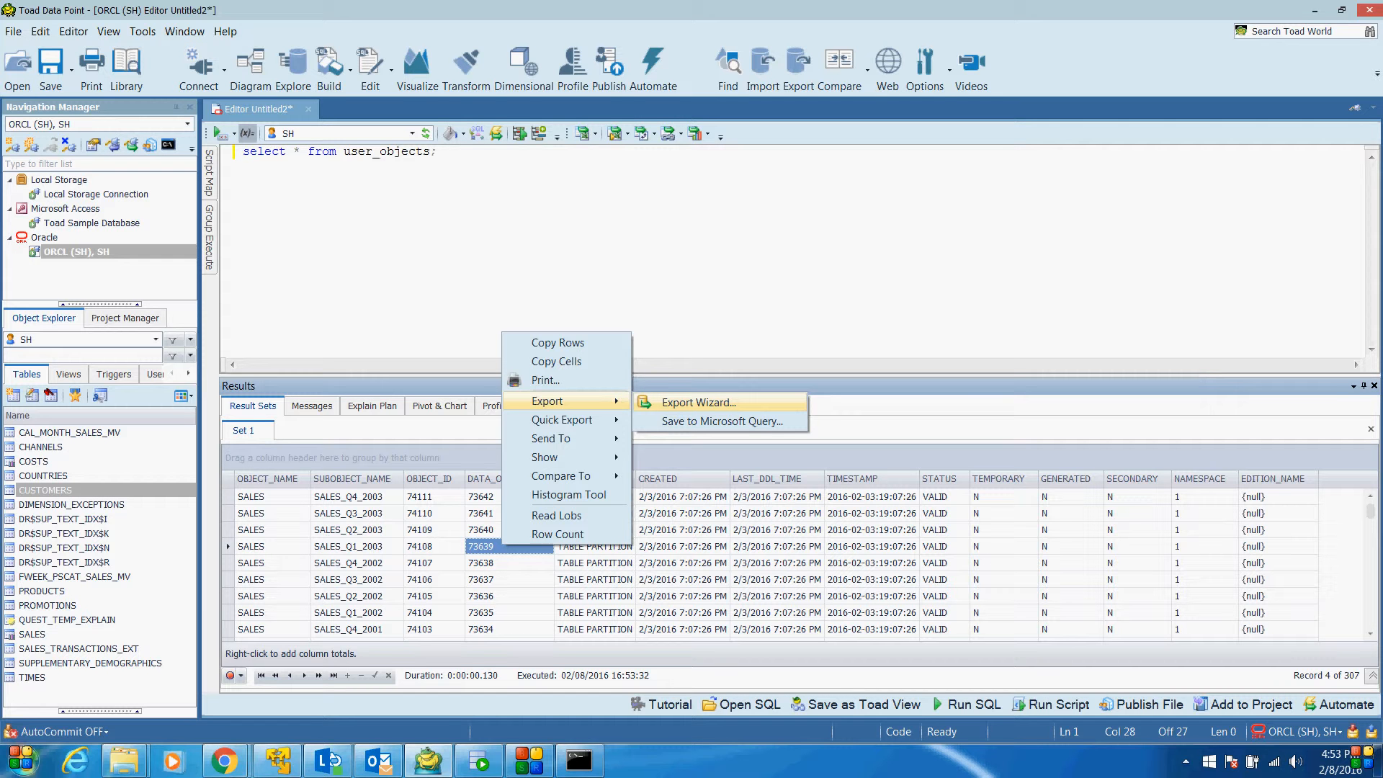
click(728, 285)
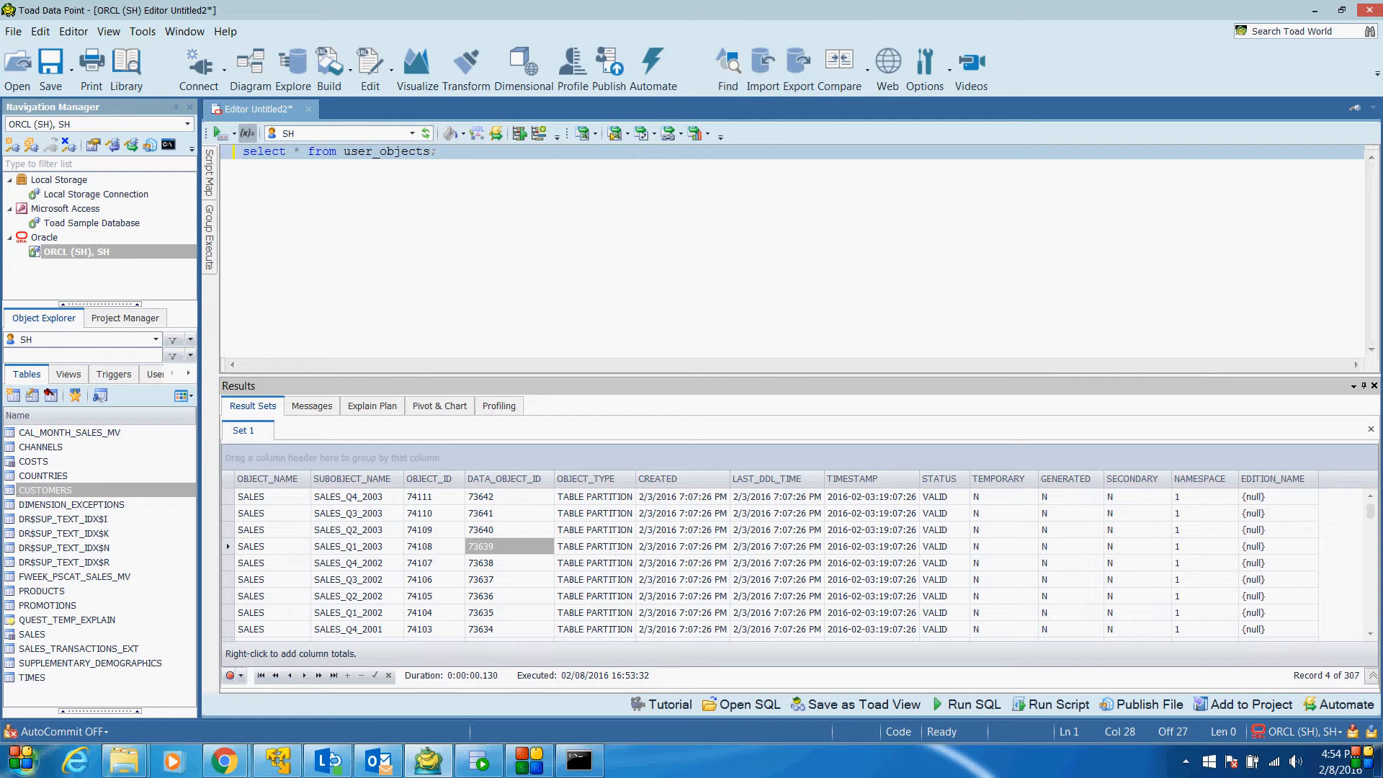
click(418, 70)
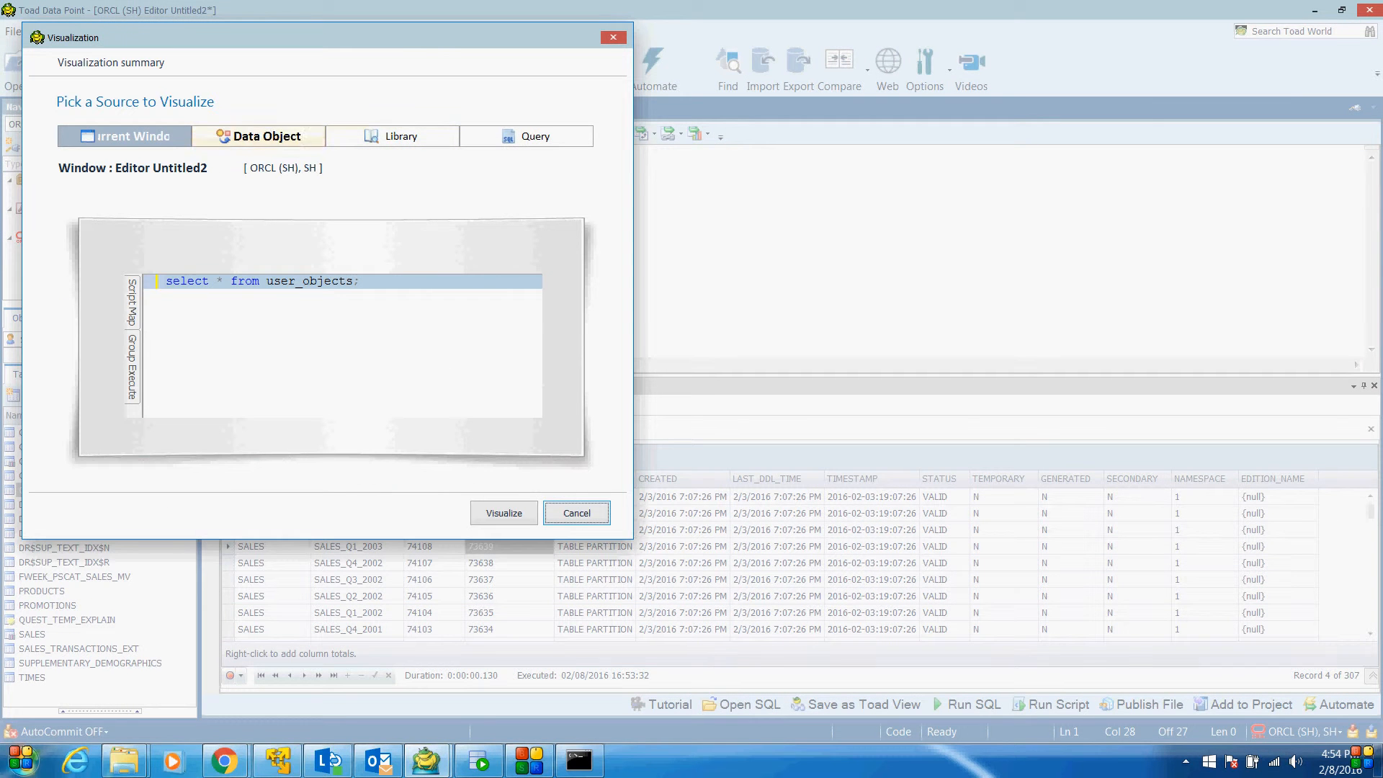
click(267, 136)
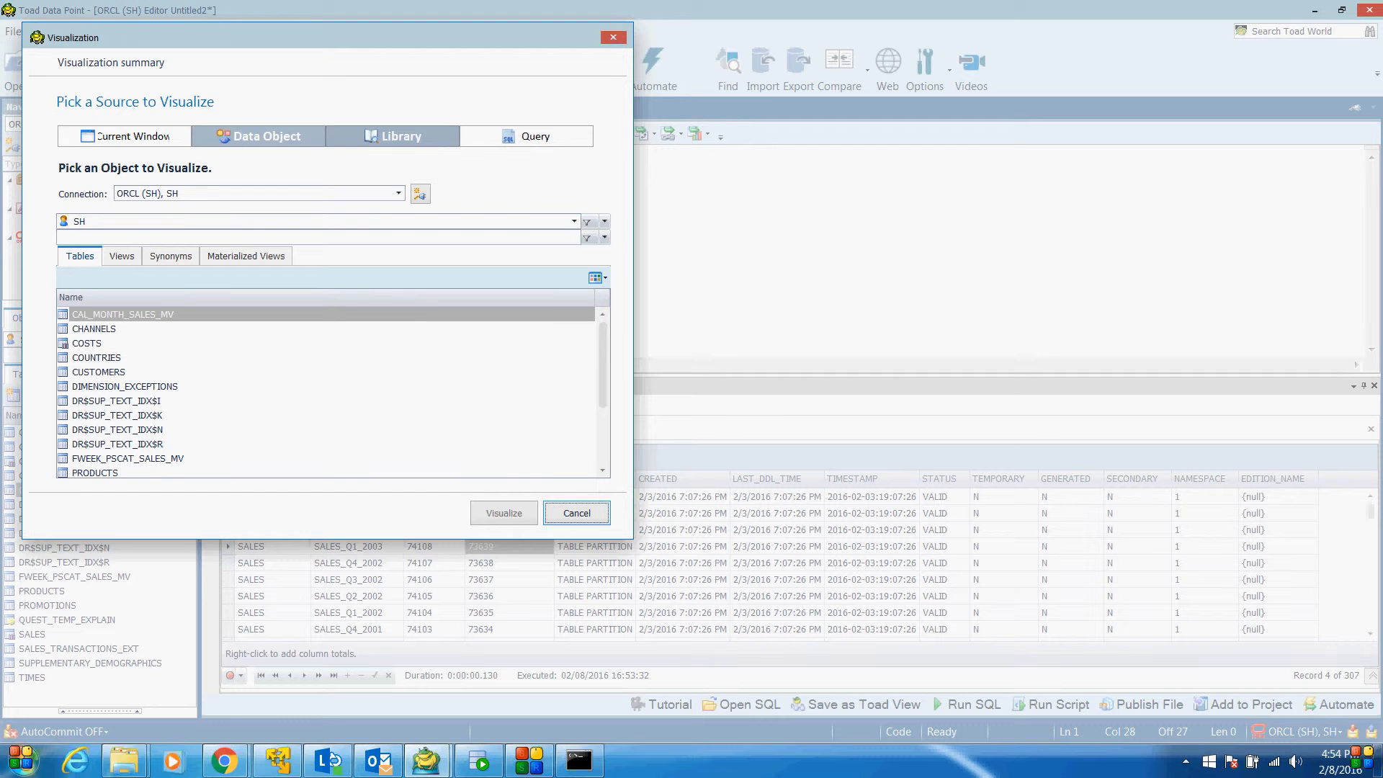
click(393, 136)
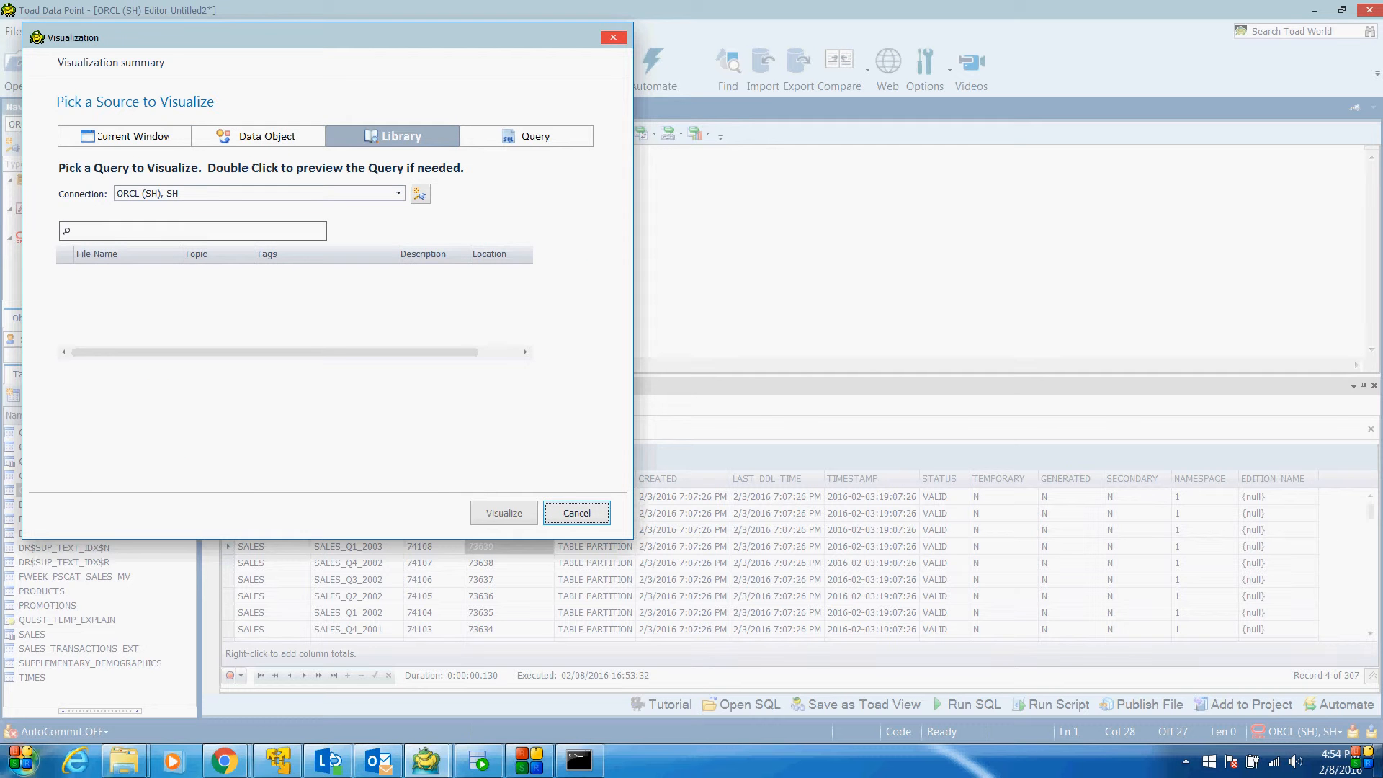
click(613, 37)
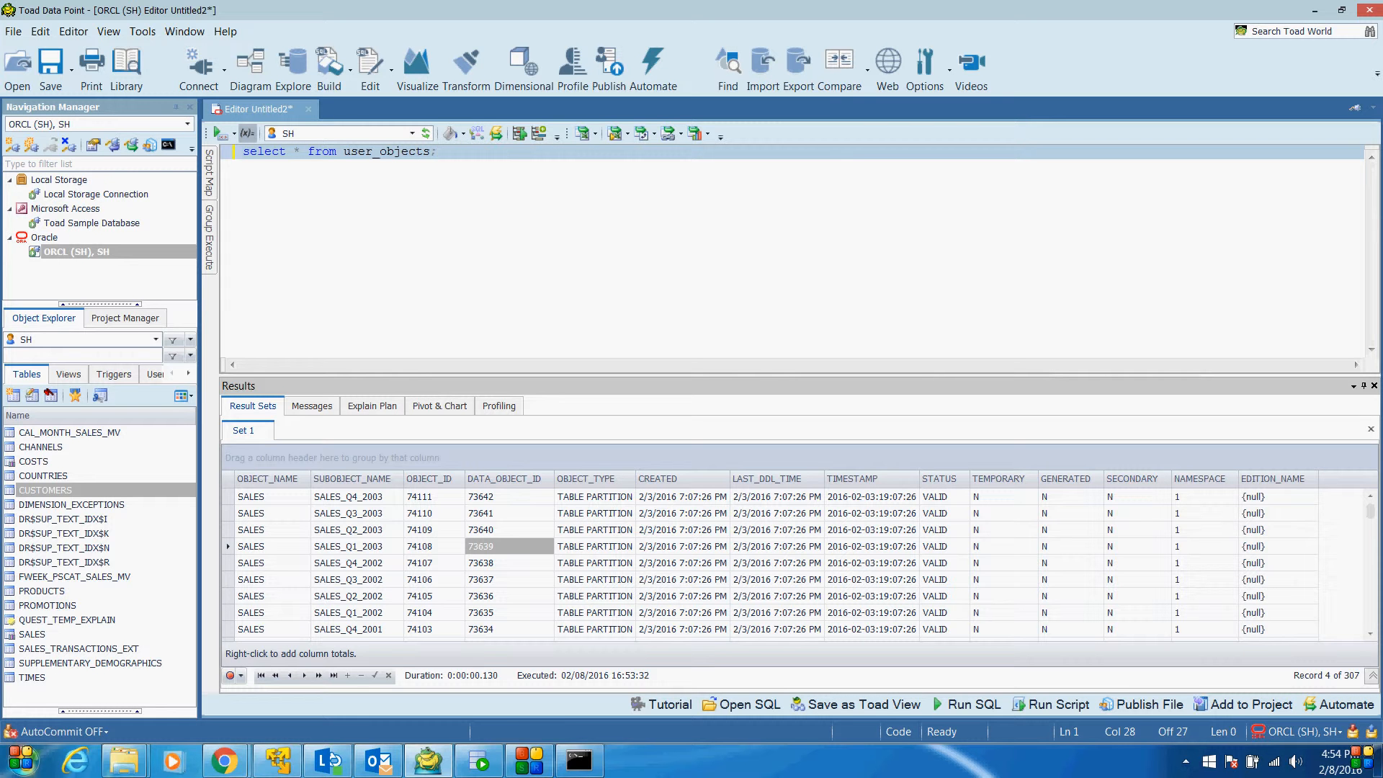
Step: Delete the 'select * from user_objects' line from Toad's SQL editor
click(479, 761)
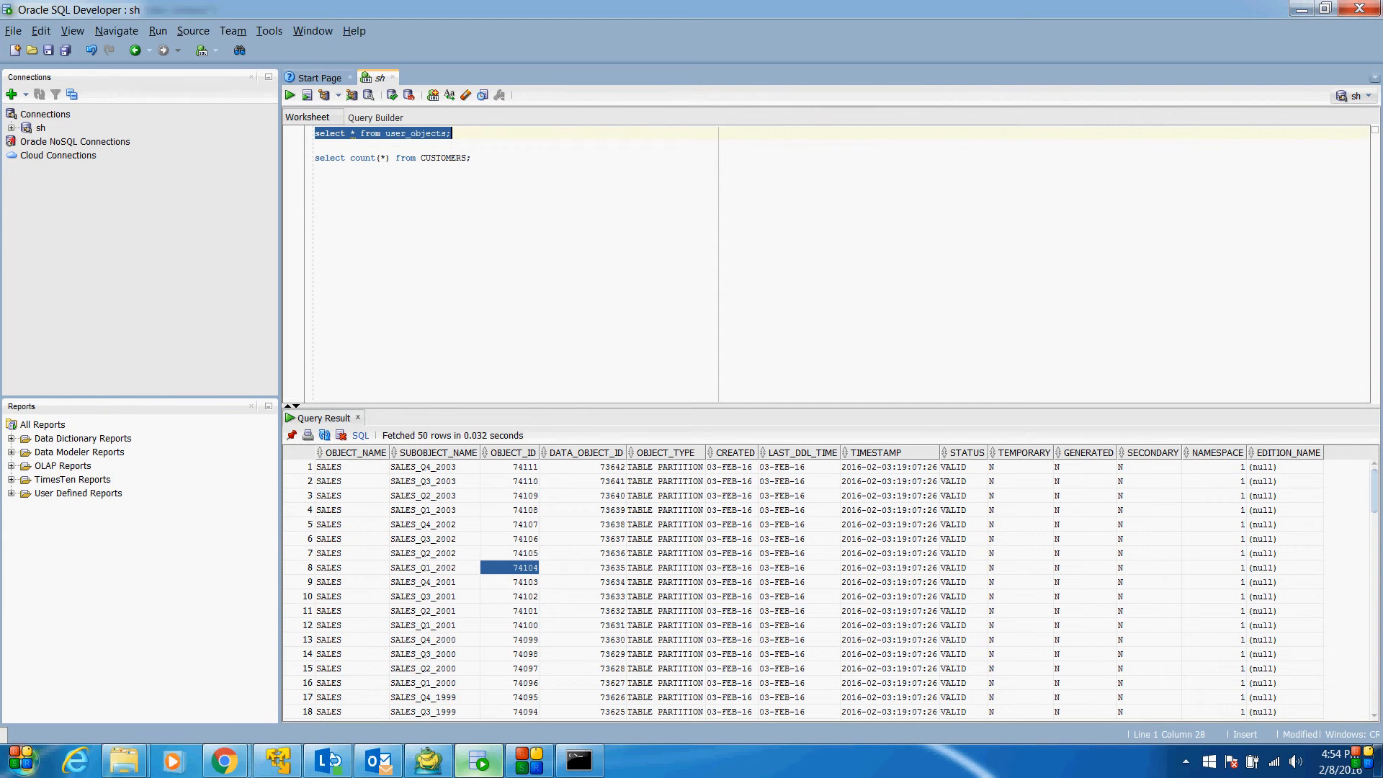
click(478, 762)
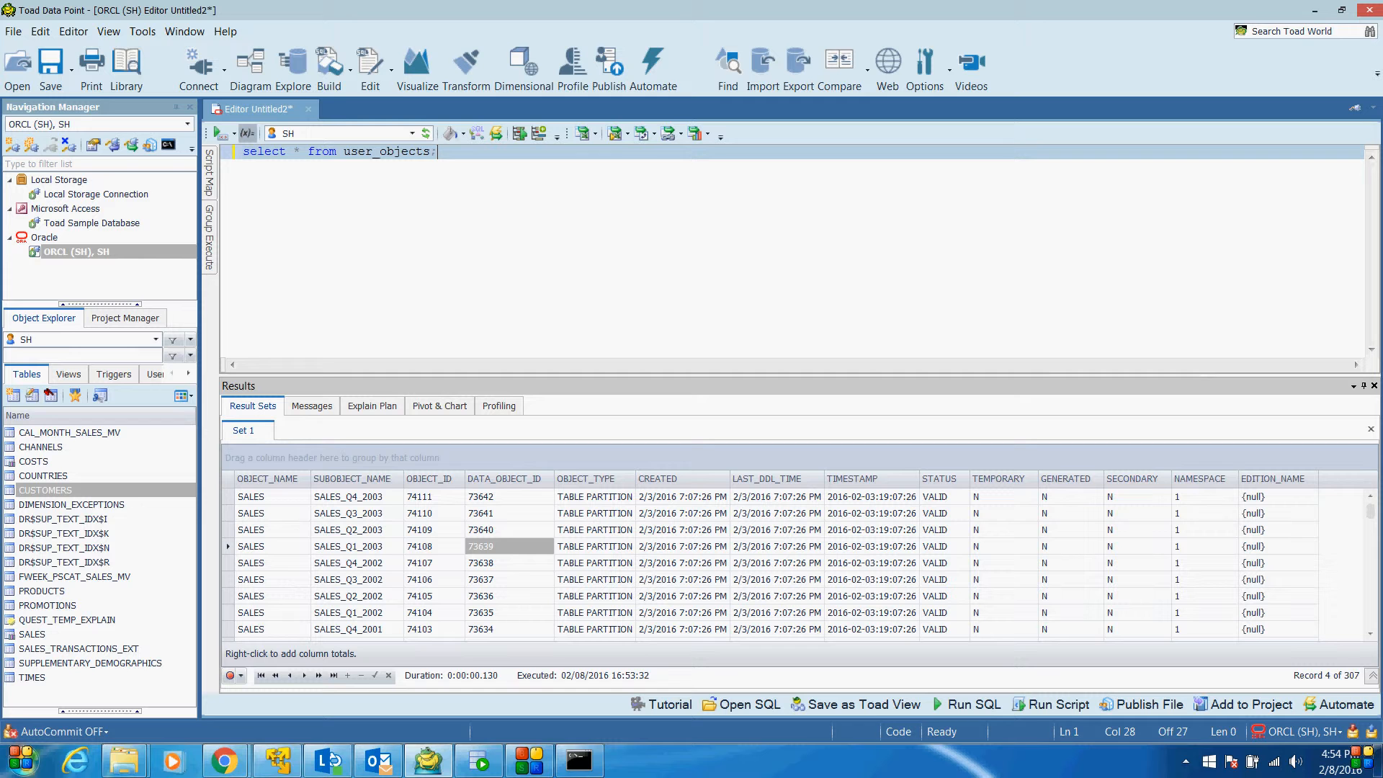
drag(438, 152, 243, 152)
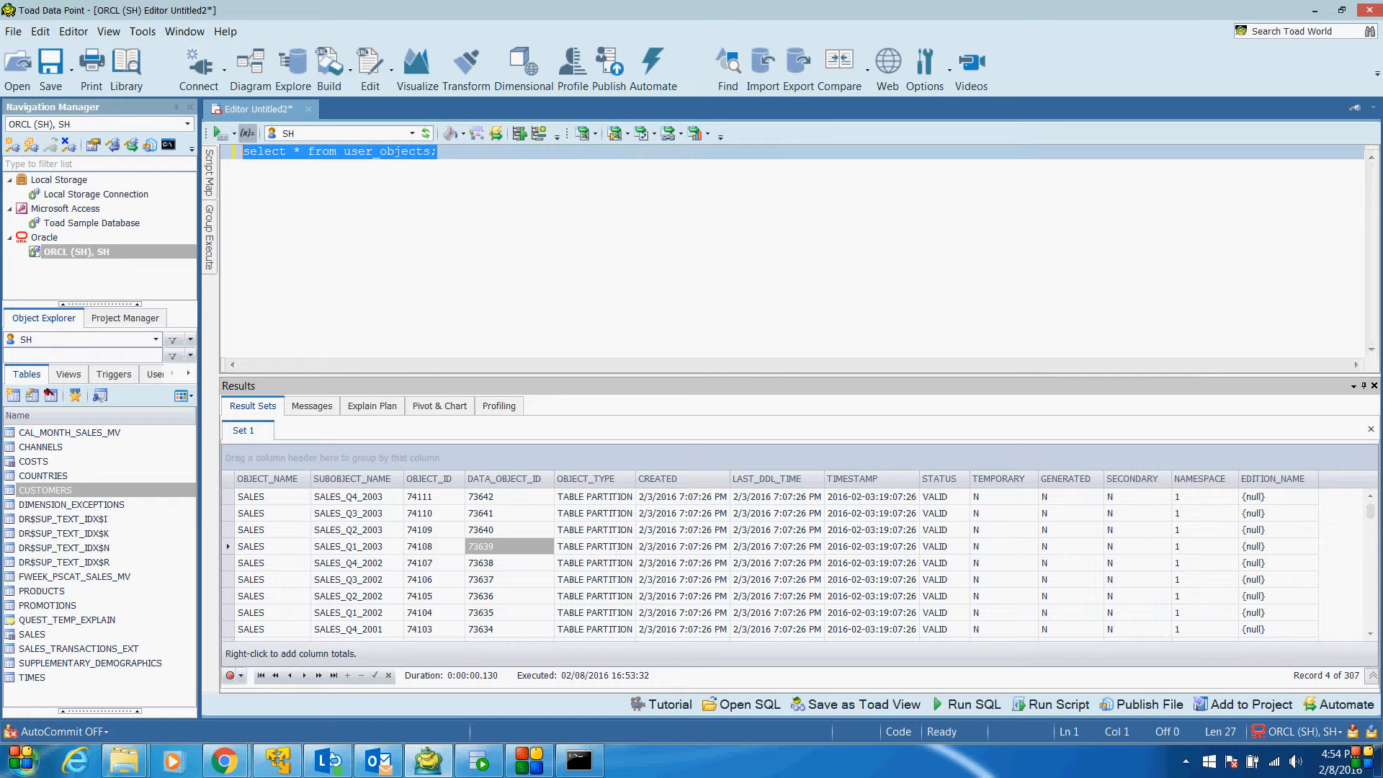
key(Delete)
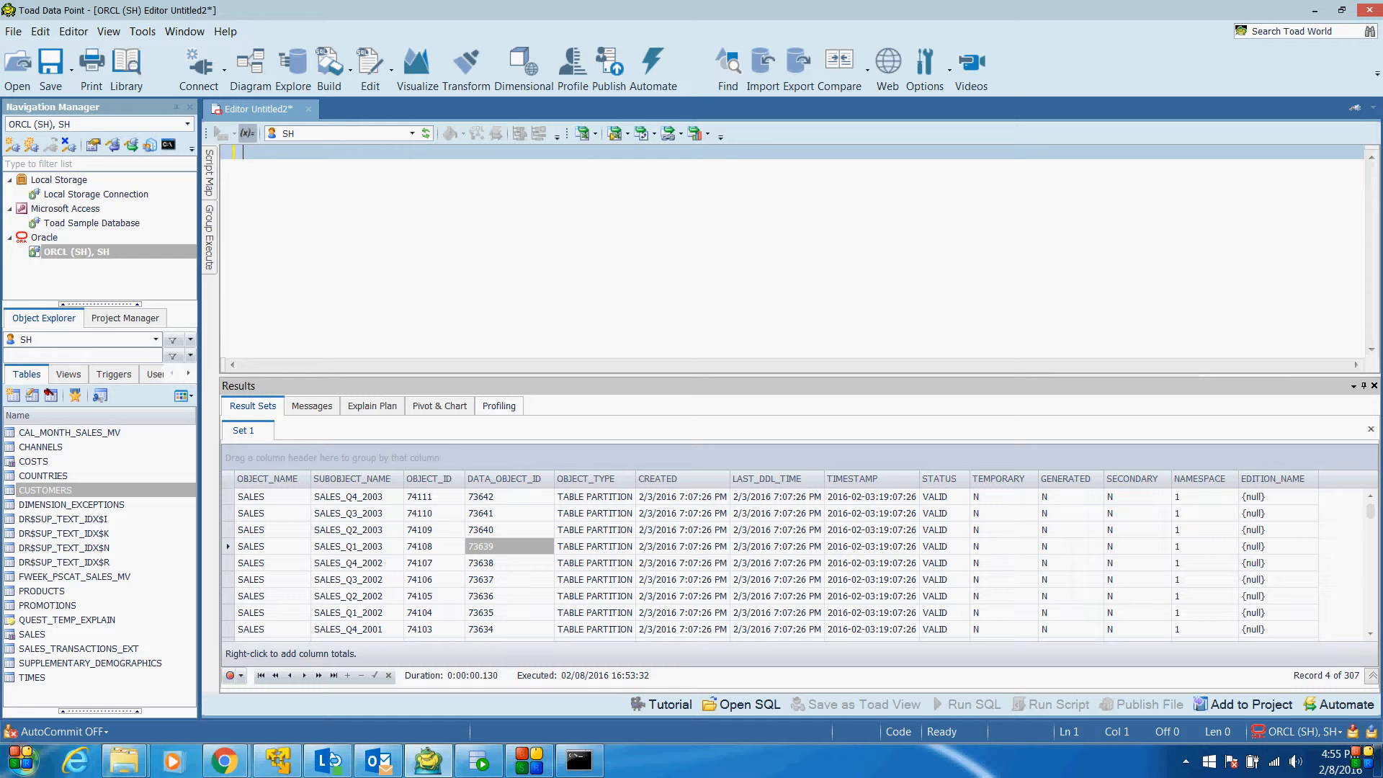
Step: Open a table viewer, then switch to ORCL (SH), SH to show CAL_MONTH_SALES_MV's columns
click(241, 496)
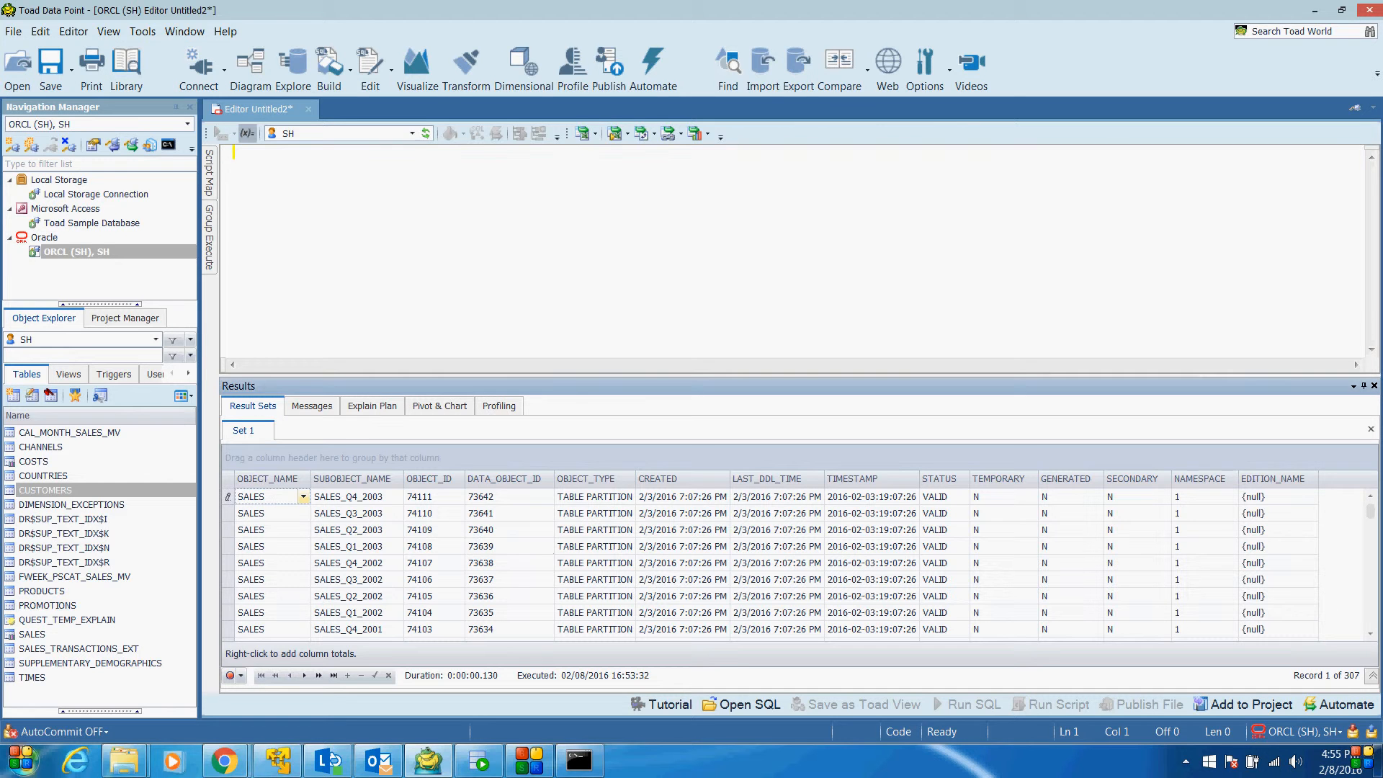
click(92, 222)
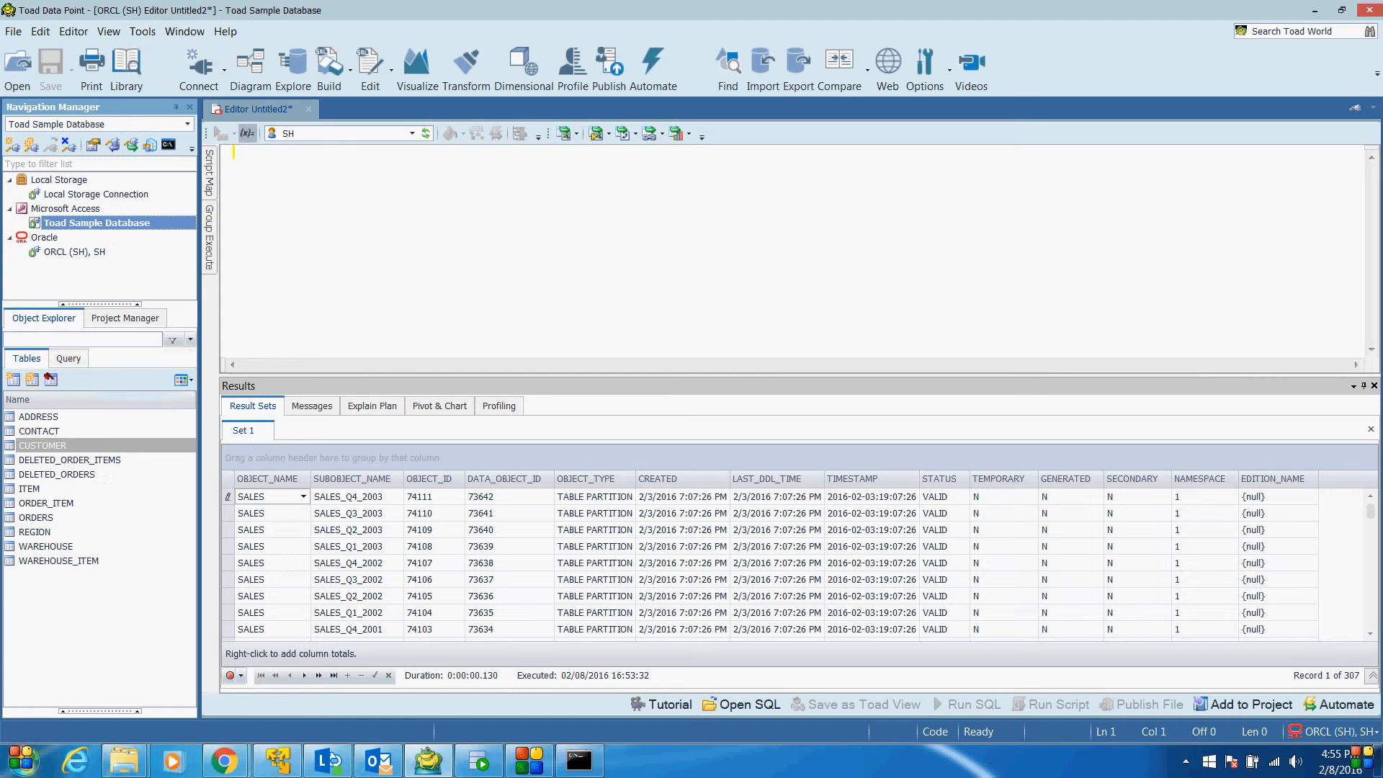
click(32, 446)
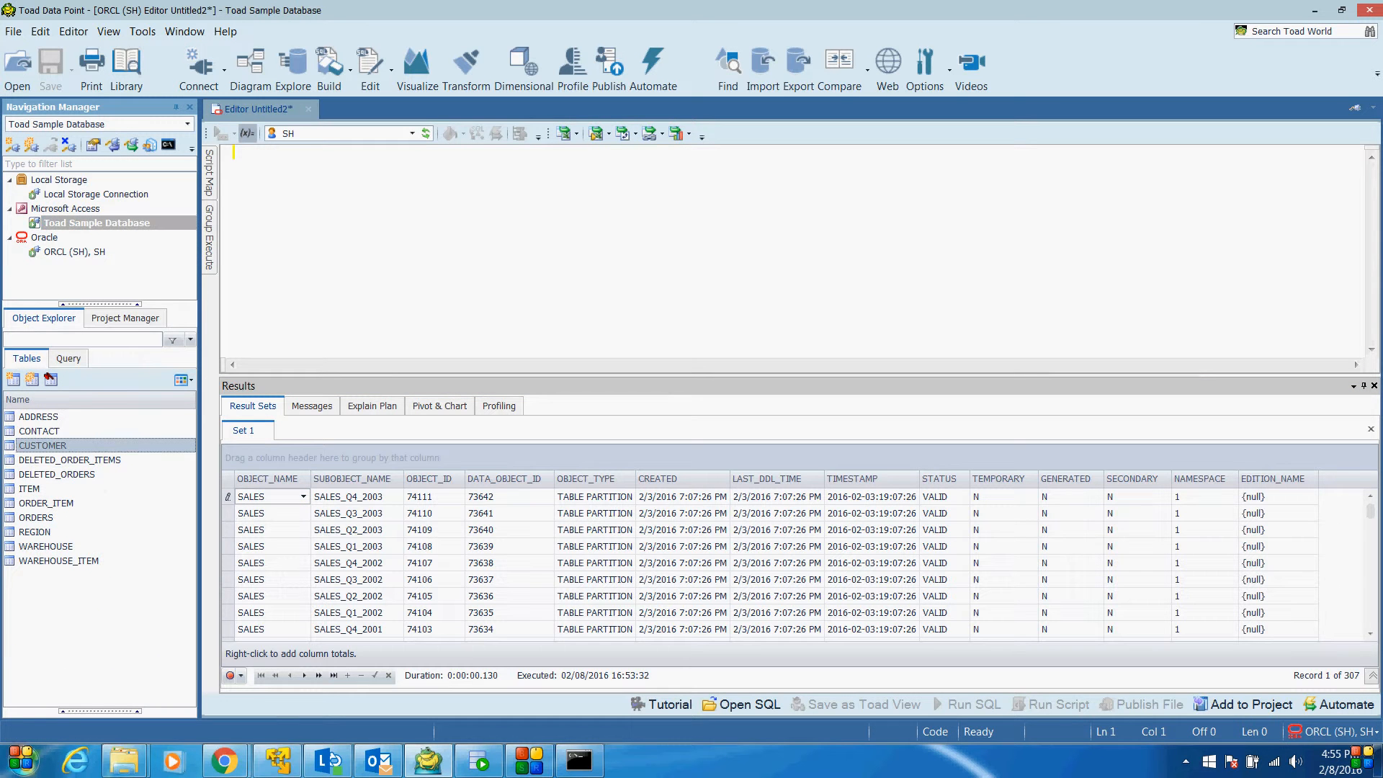
double_click(33, 446)
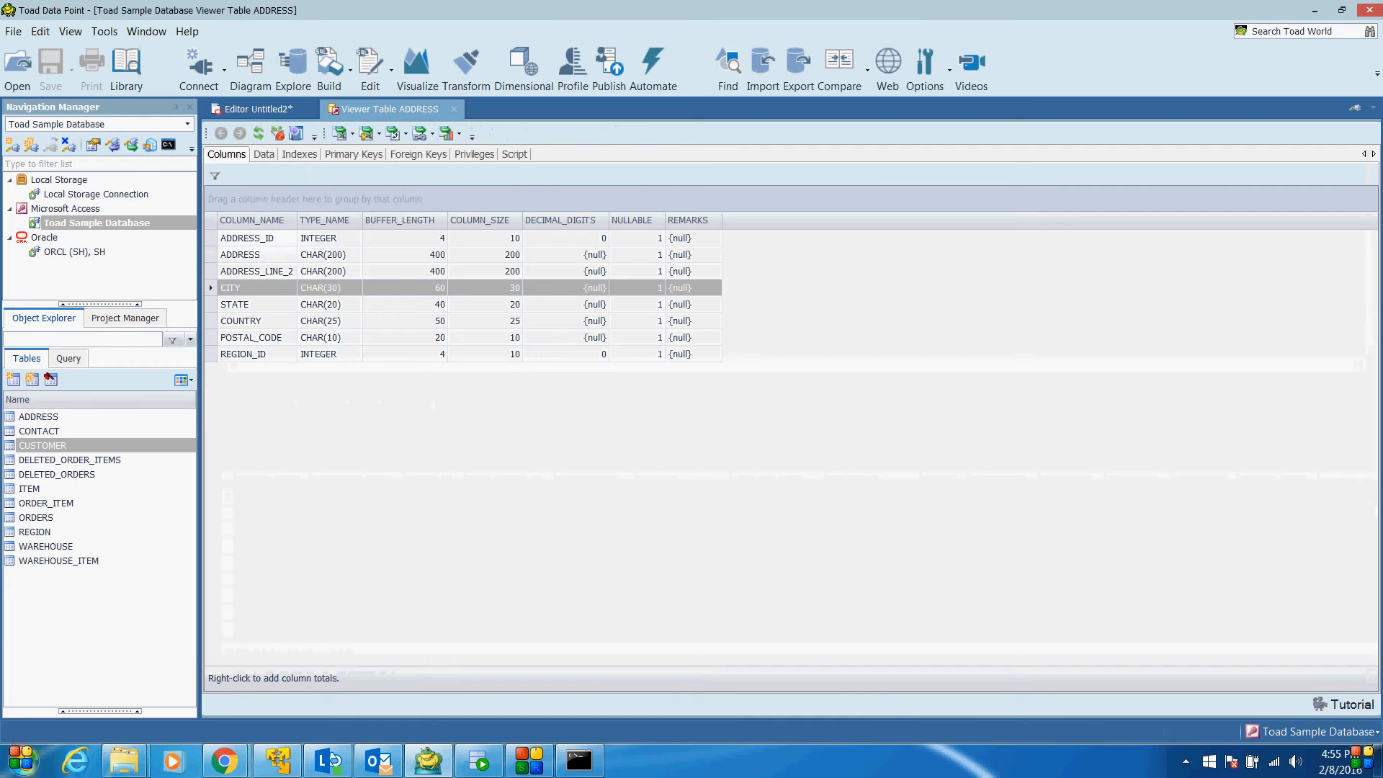
click(75, 252)
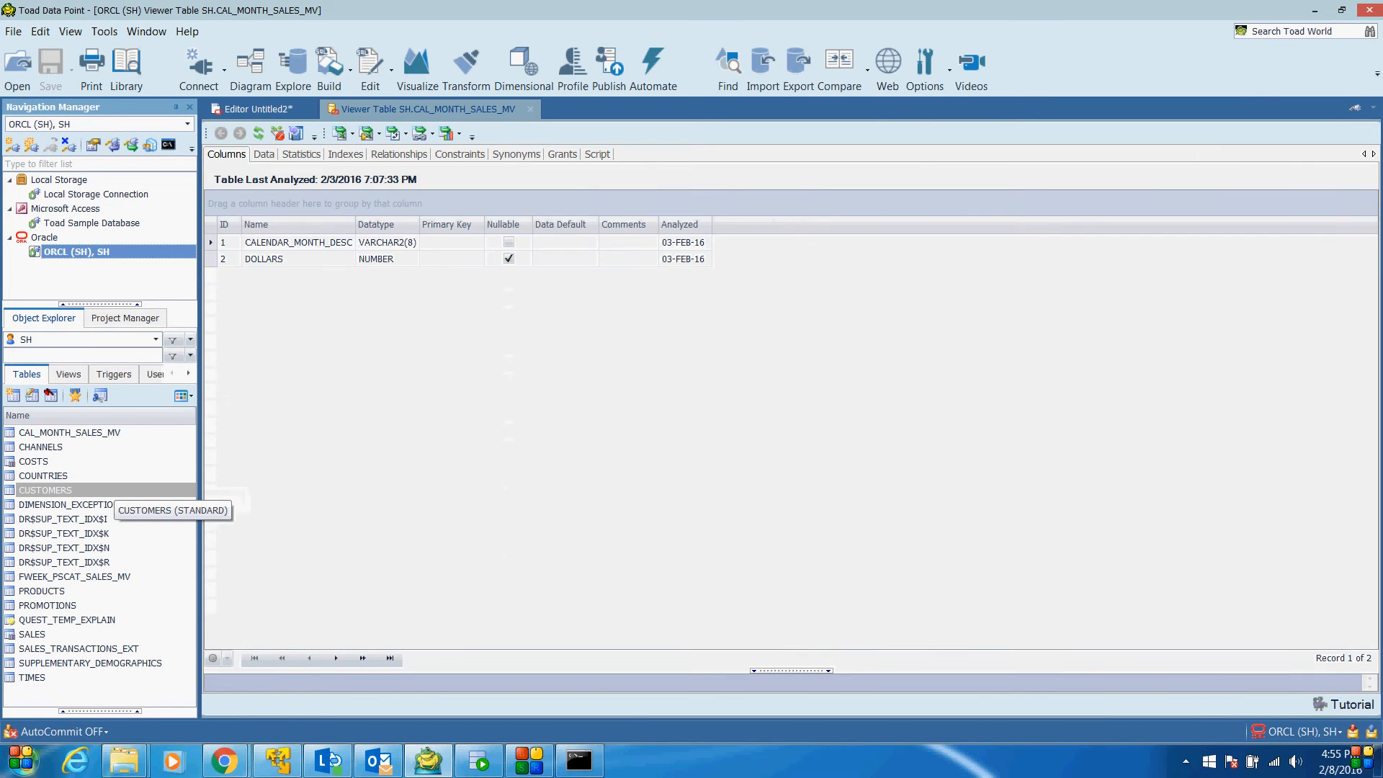
click(92, 223)
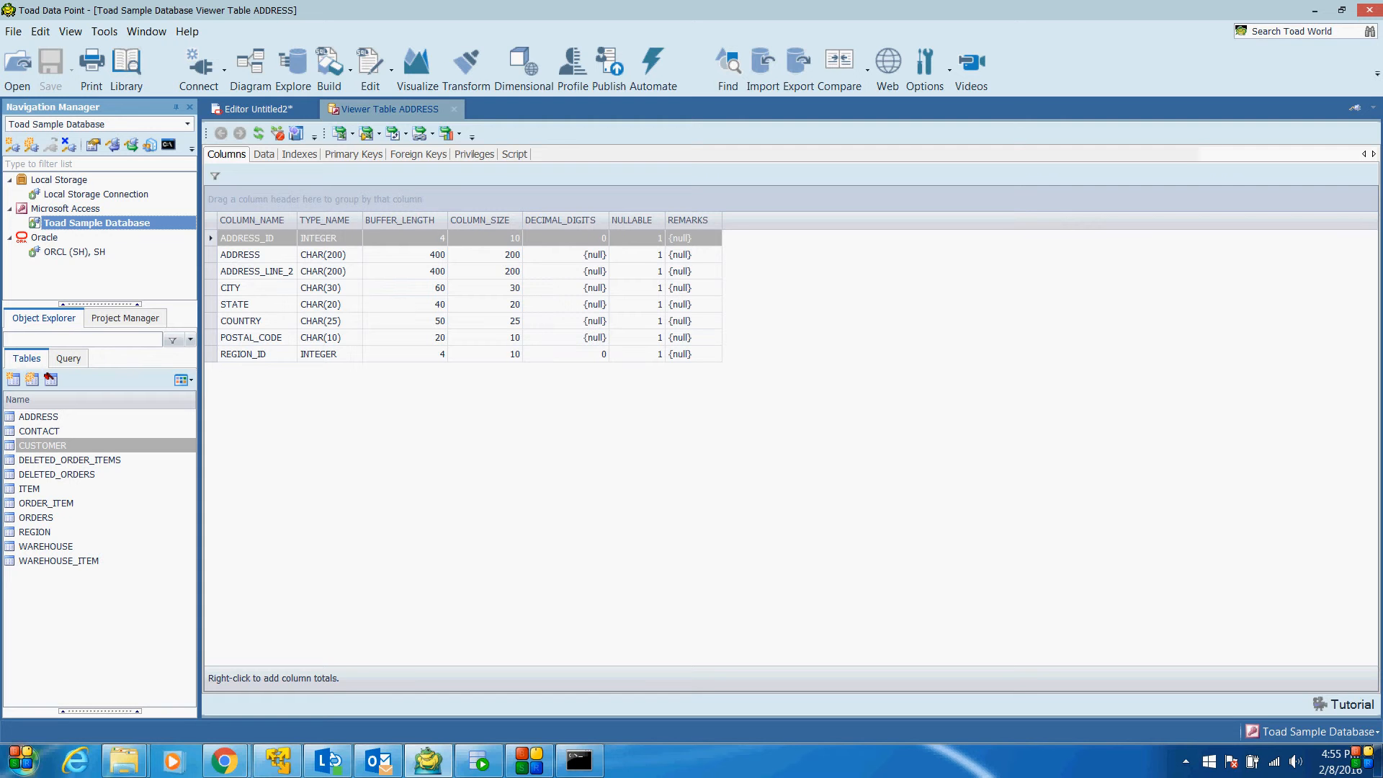
click(75, 252)
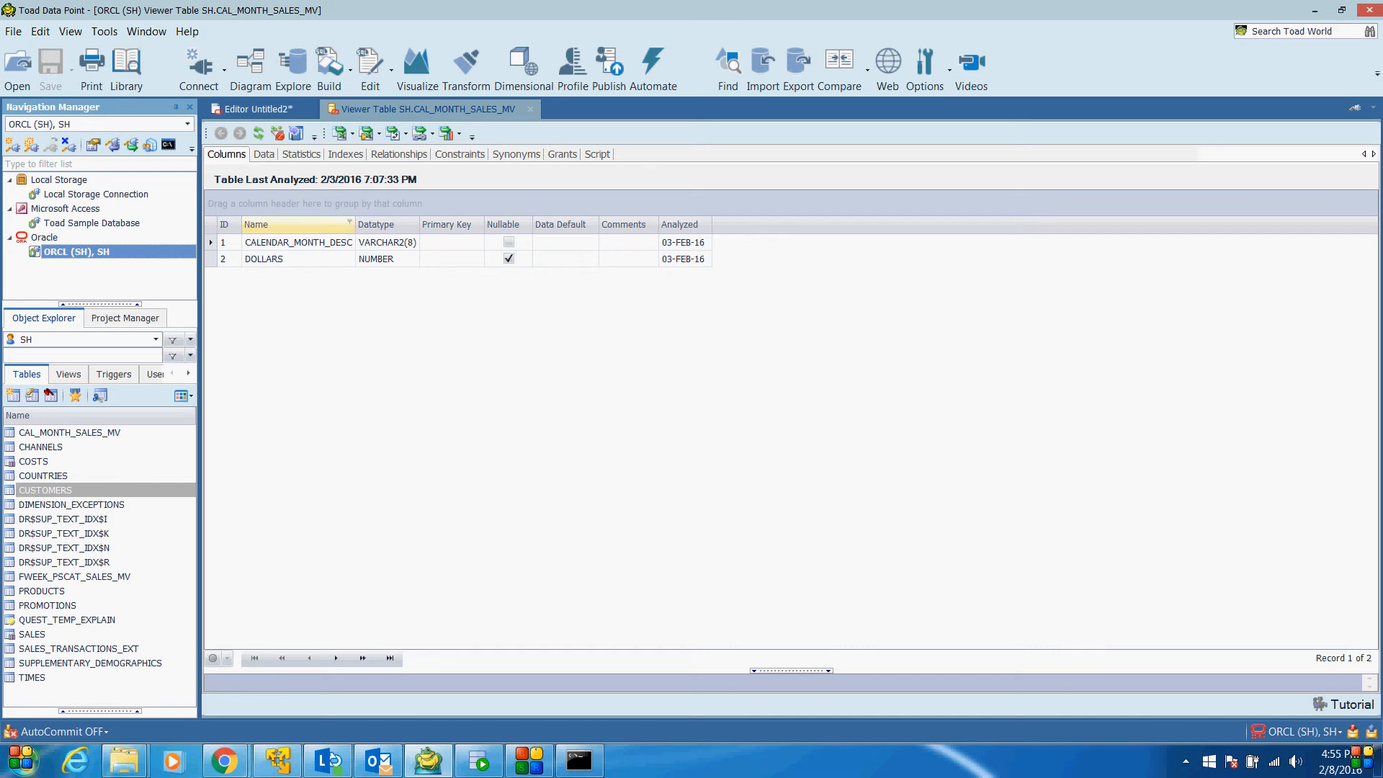
Step: Switch to Toad Sample Database and show the CUSTOMER table's 100 CUSTOMER_ID and CUSTOMER_NAME records
click(264, 154)
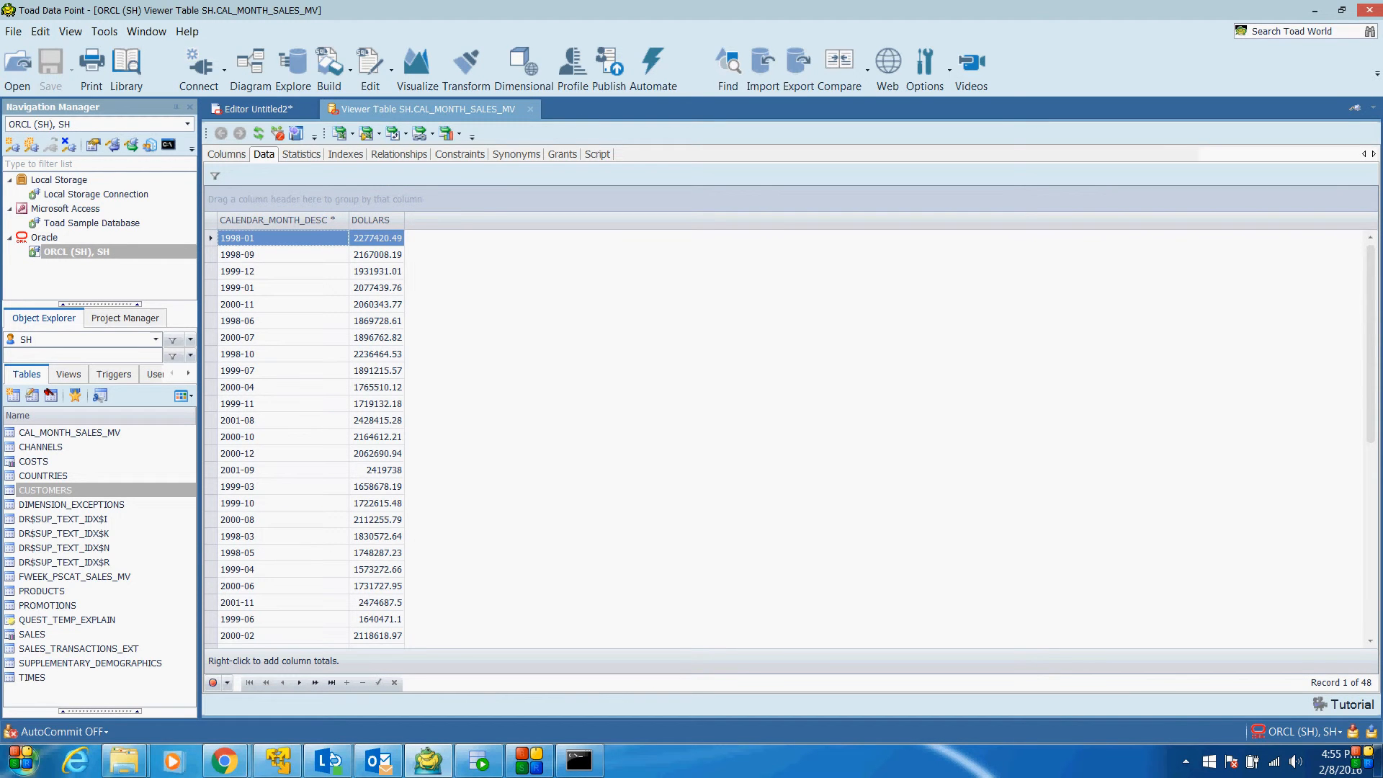
click(92, 223)
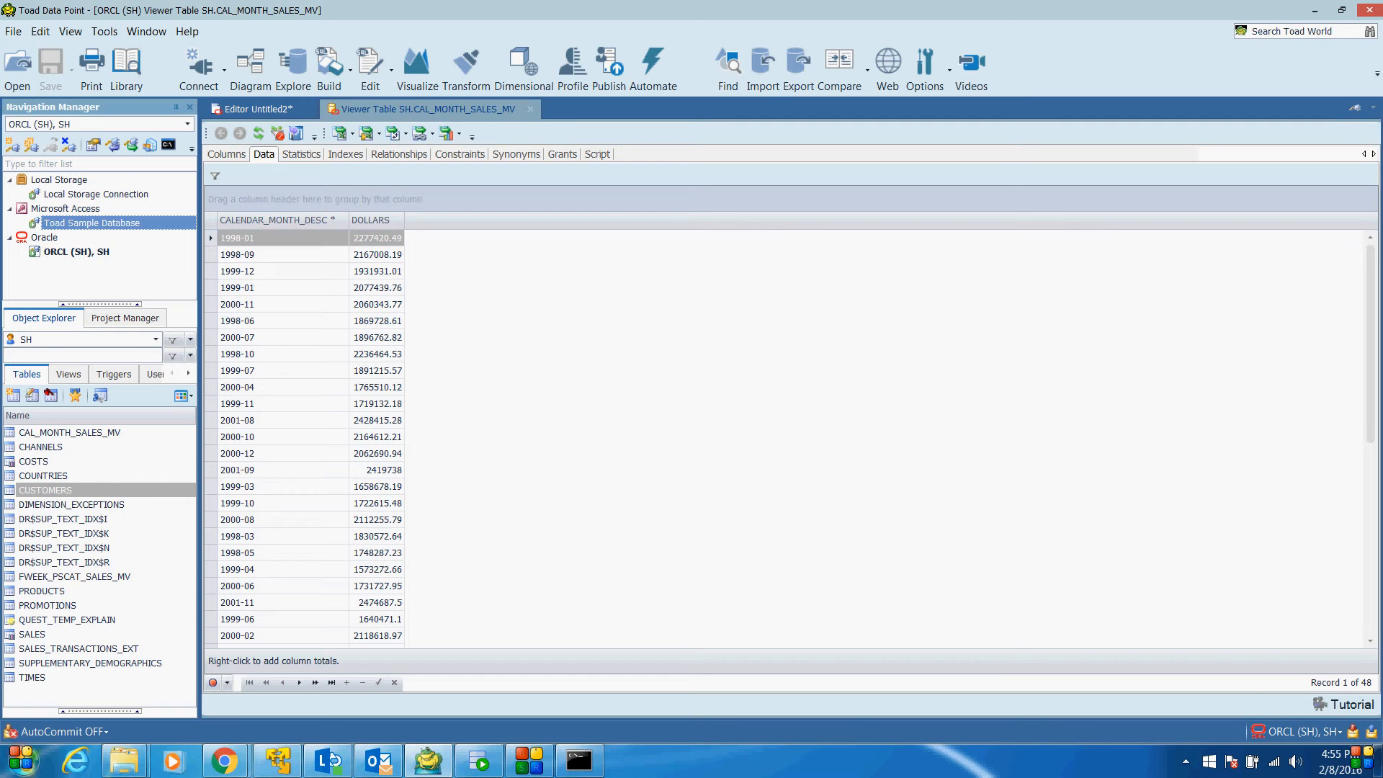
click(264, 154)
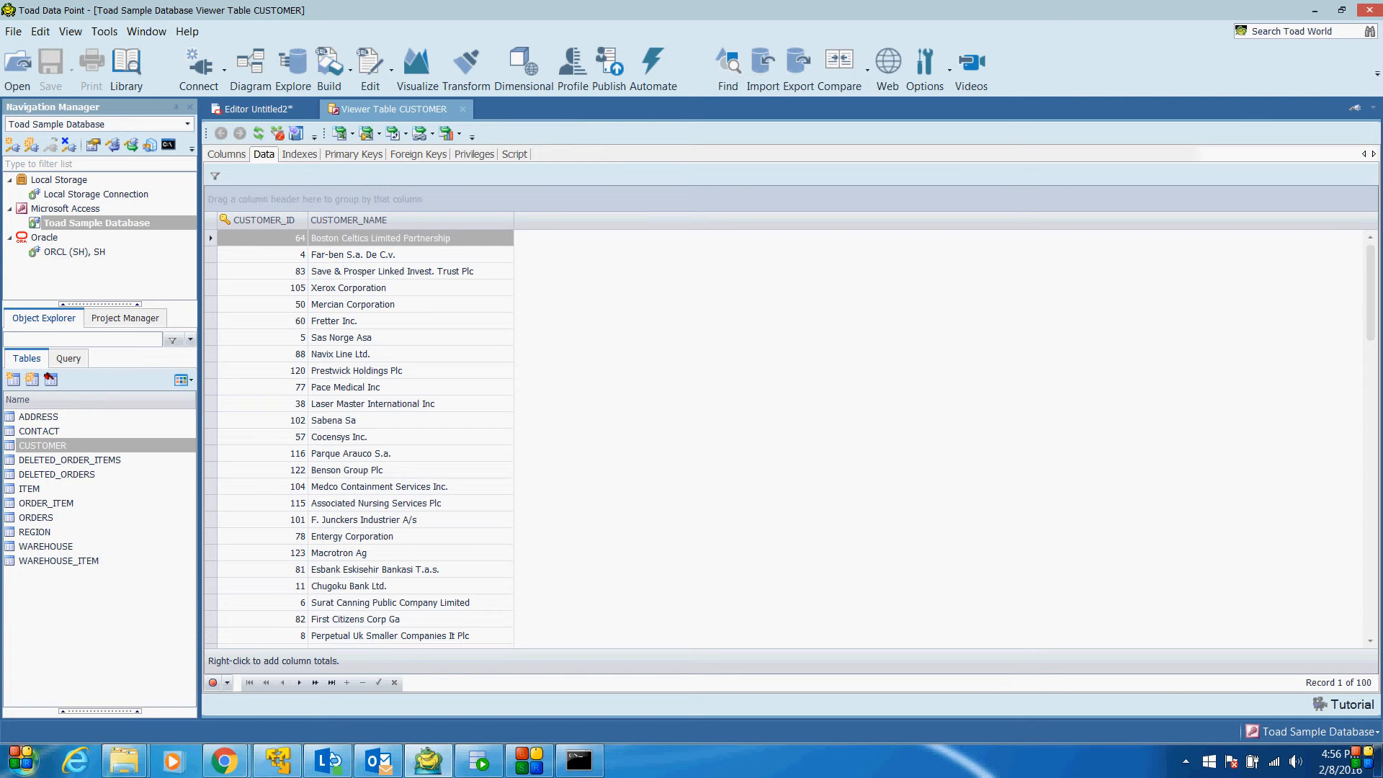
Step: Close the CUSTOMER viewer and the unsaved SQL editor without saving, then start a Query Builder on ORCL (SH)
click(462, 109)
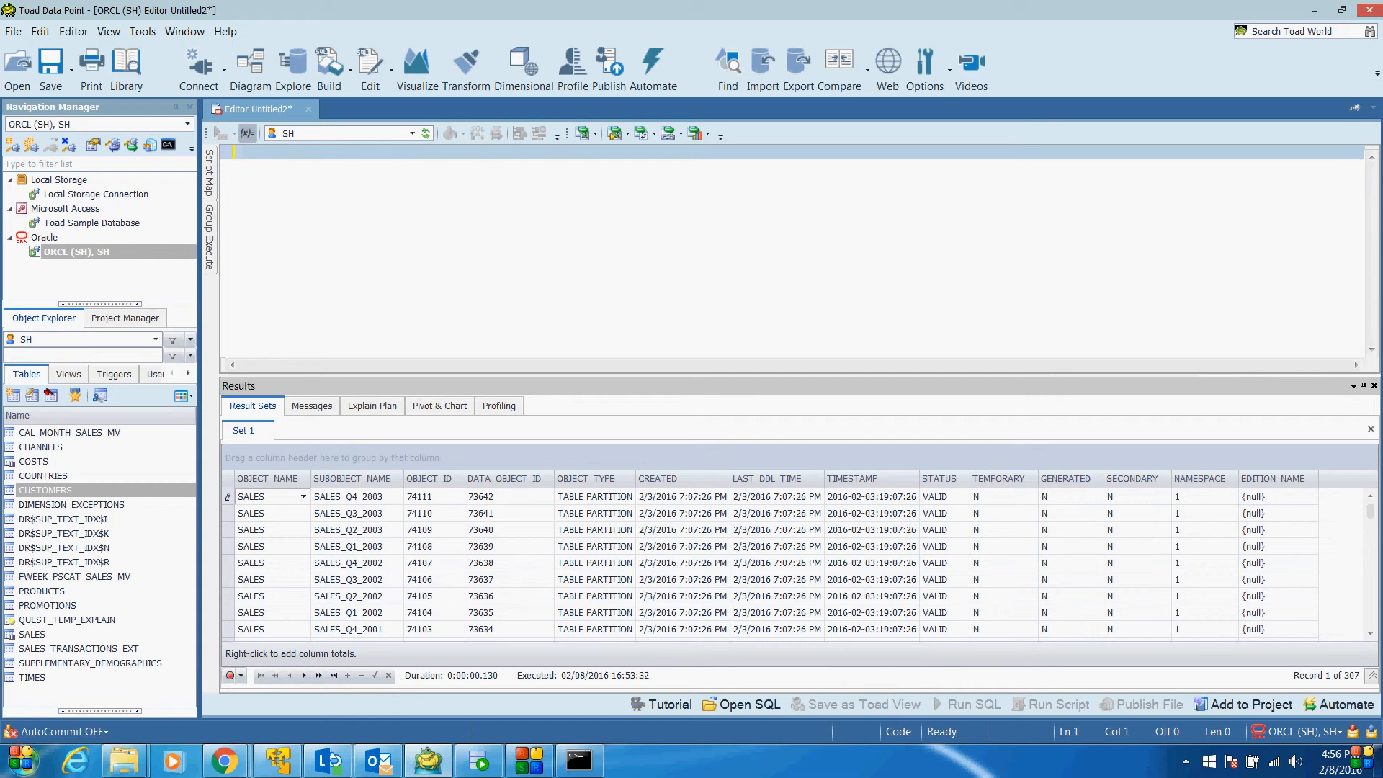
click(308, 109)
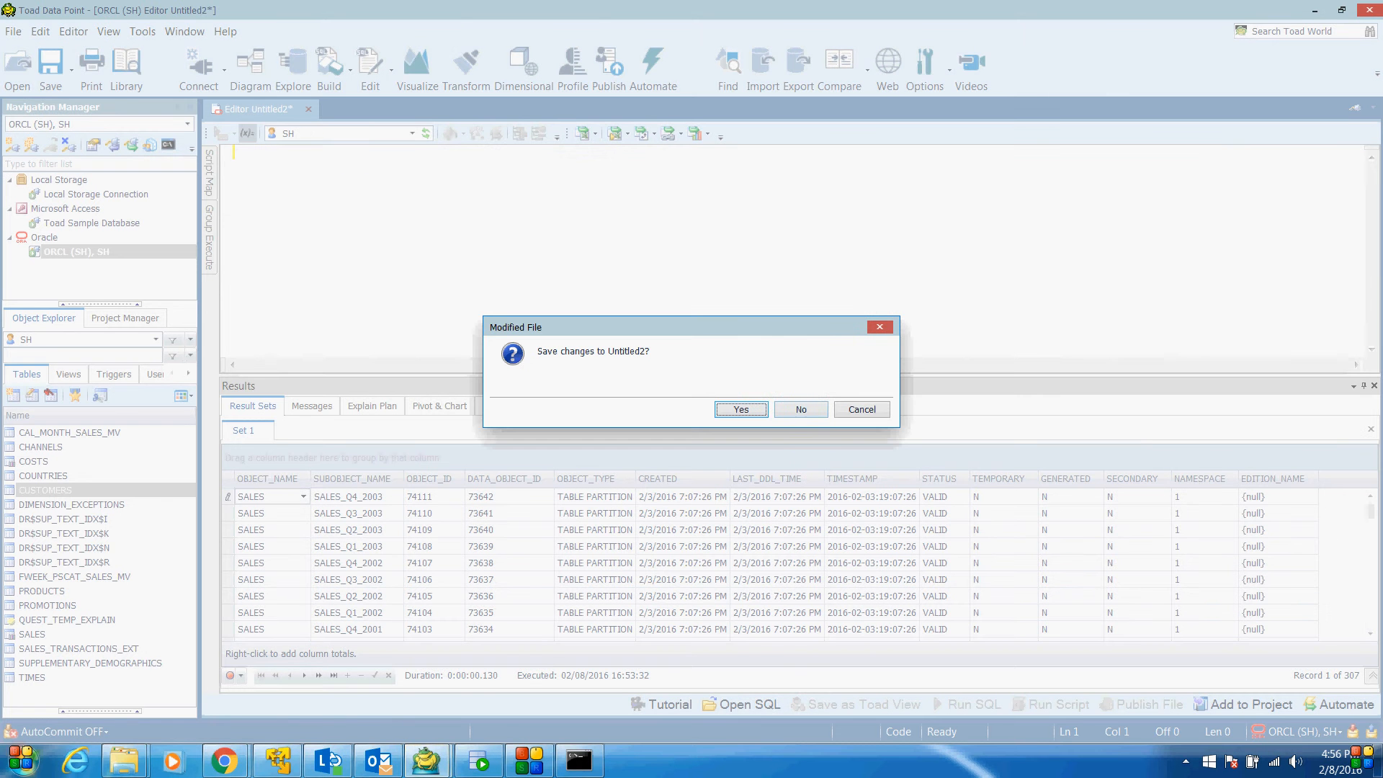
click(800, 409)
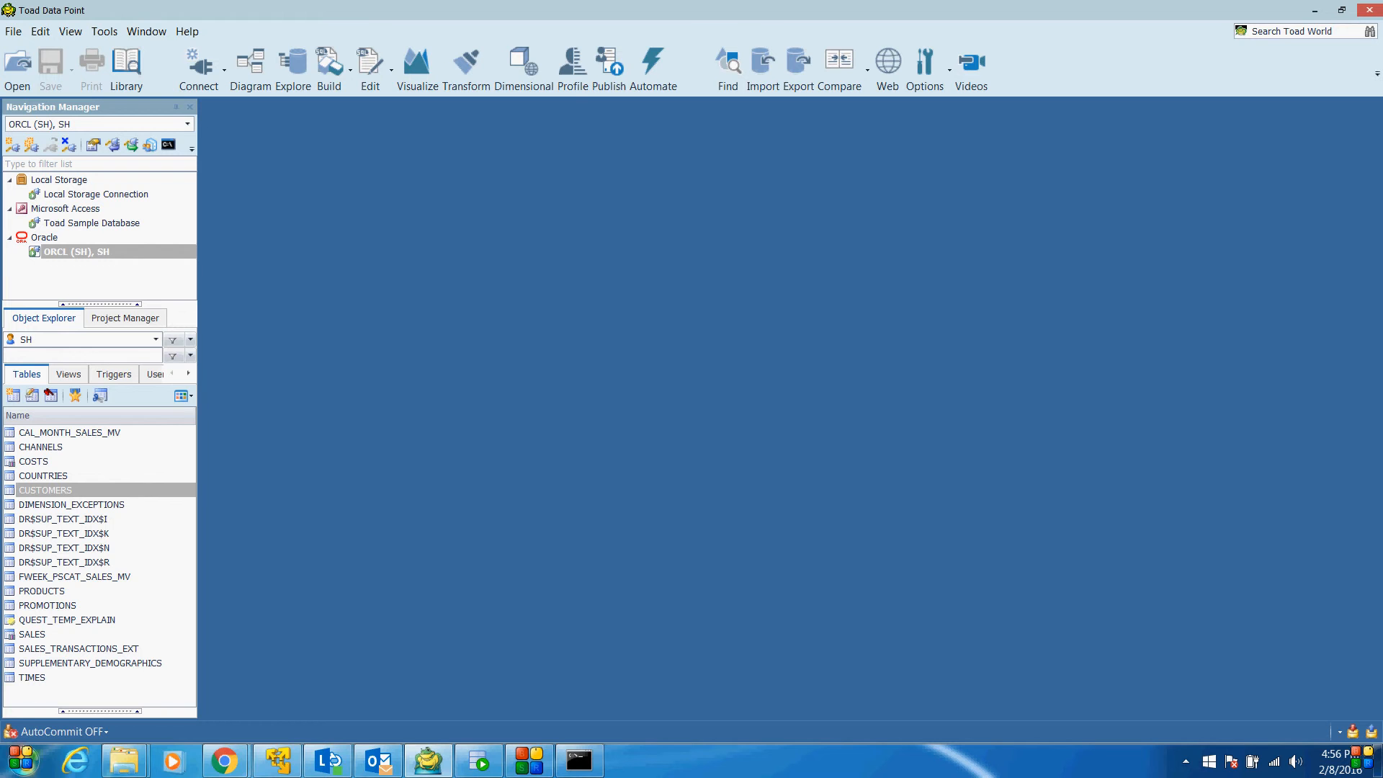
right_click(68, 252)
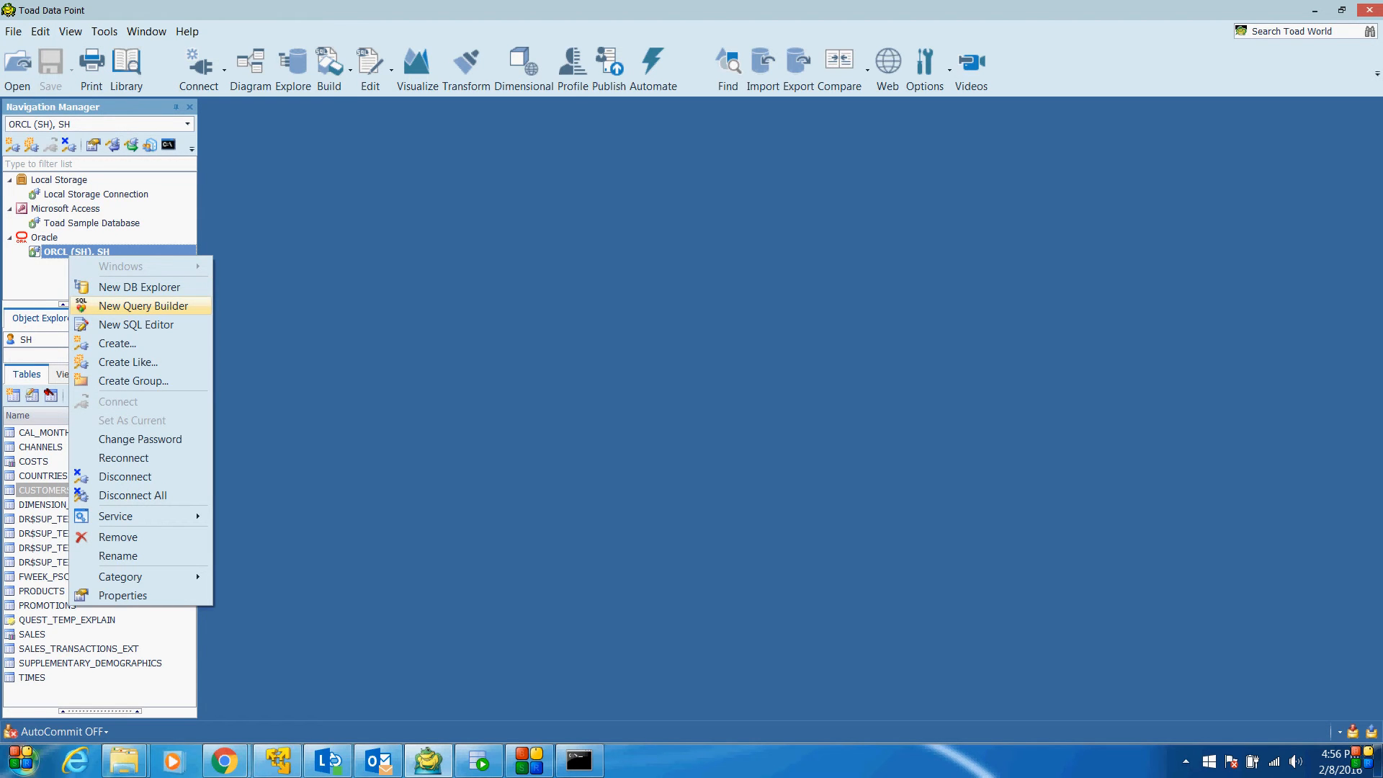
click(143, 305)
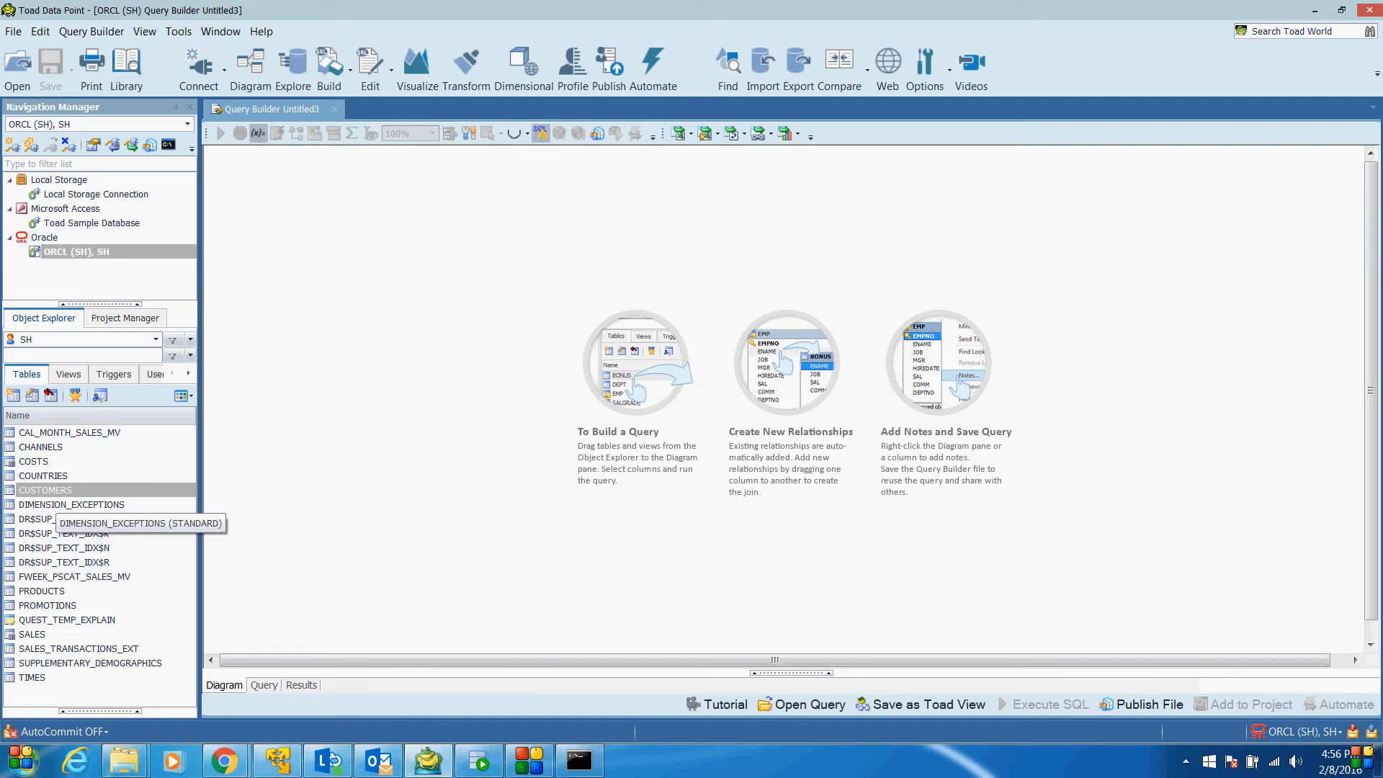
Step: Add the Oracle CUSTOMERS and Access CUSTOMER tables to the query diagram
click(45, 491)
drag(45, 490, 547, 378)
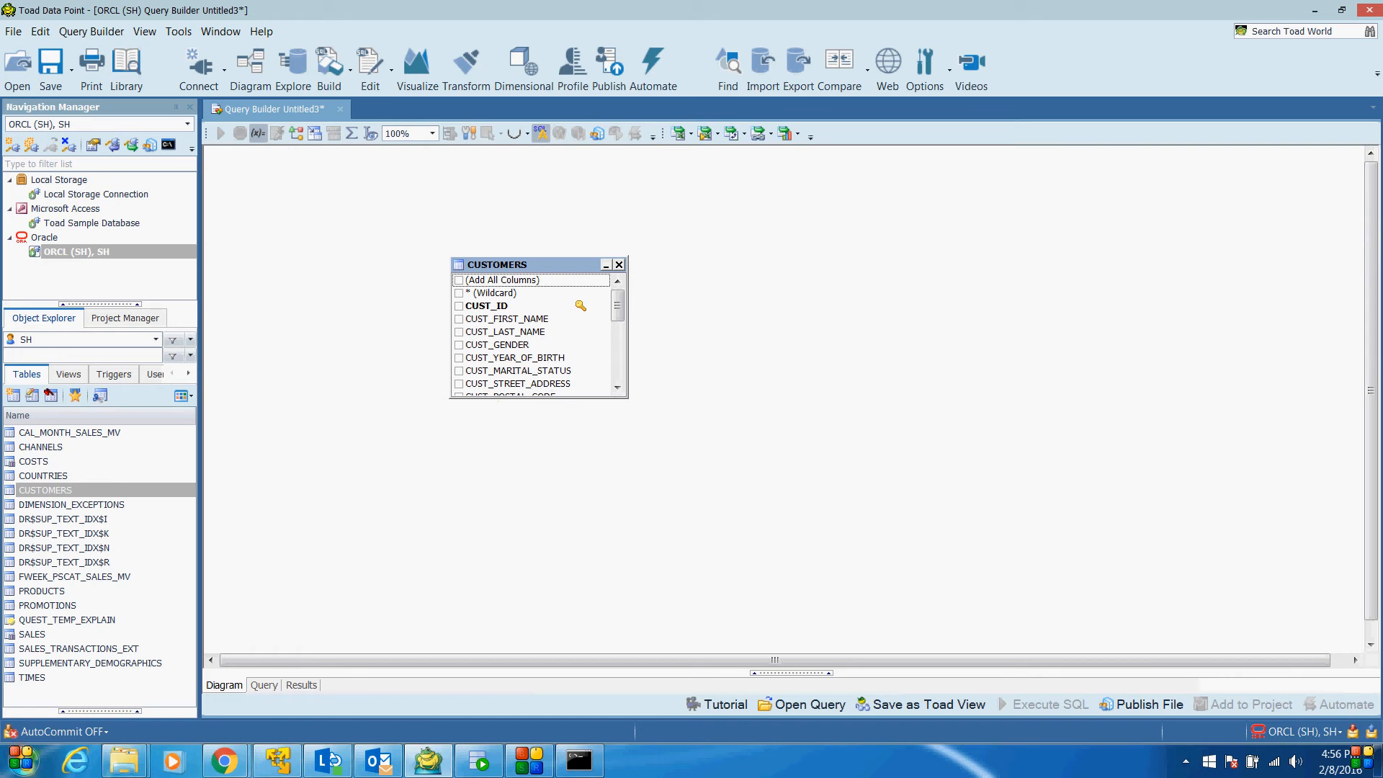
click(97, 224)
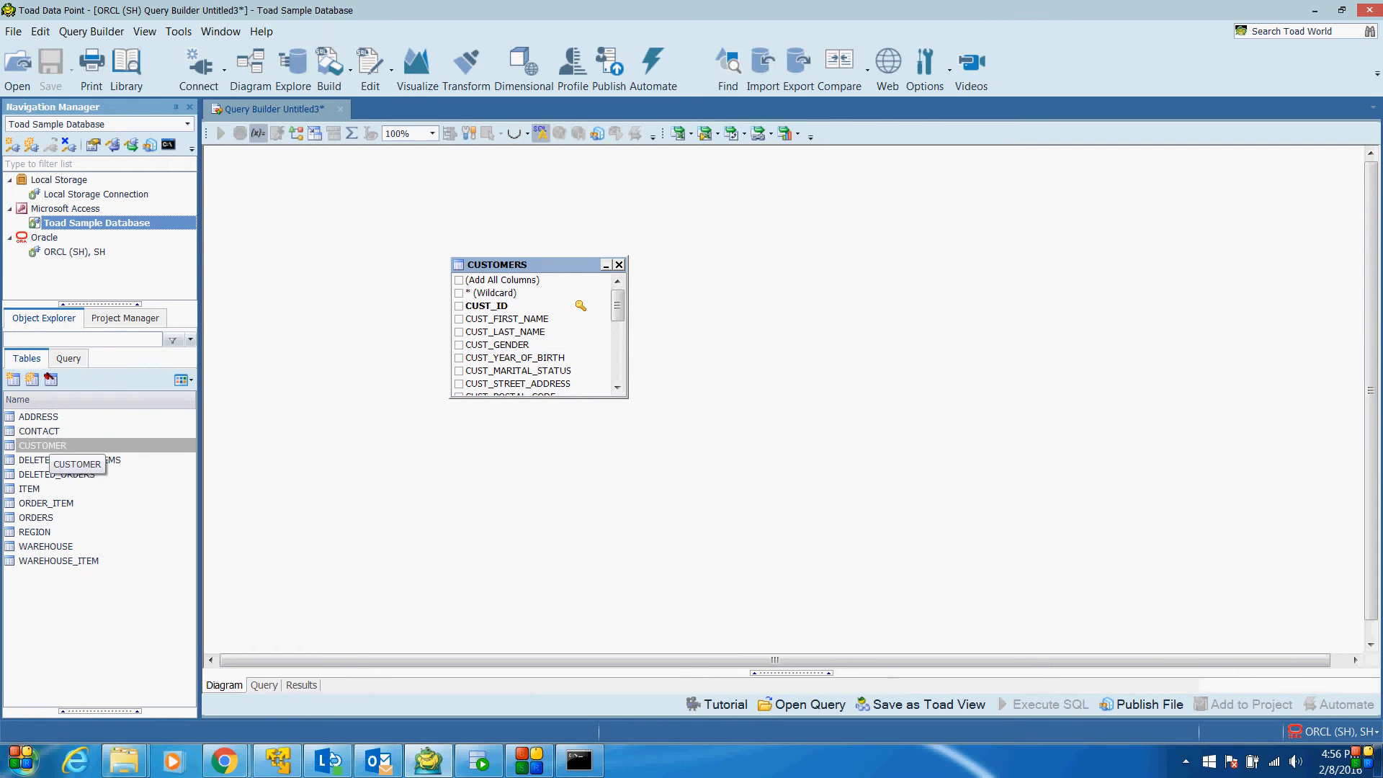
double_click(42, 445)
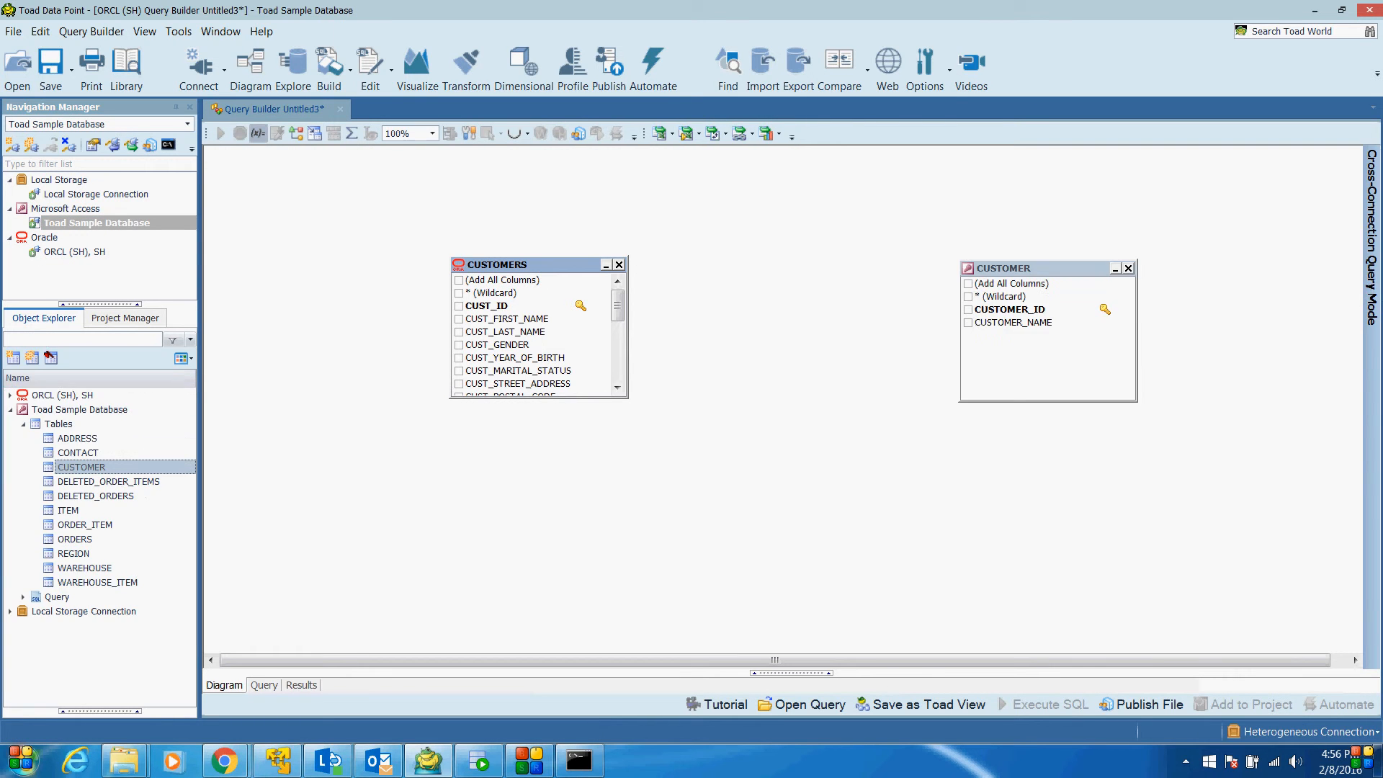
drag(386, 227, 702, 466)
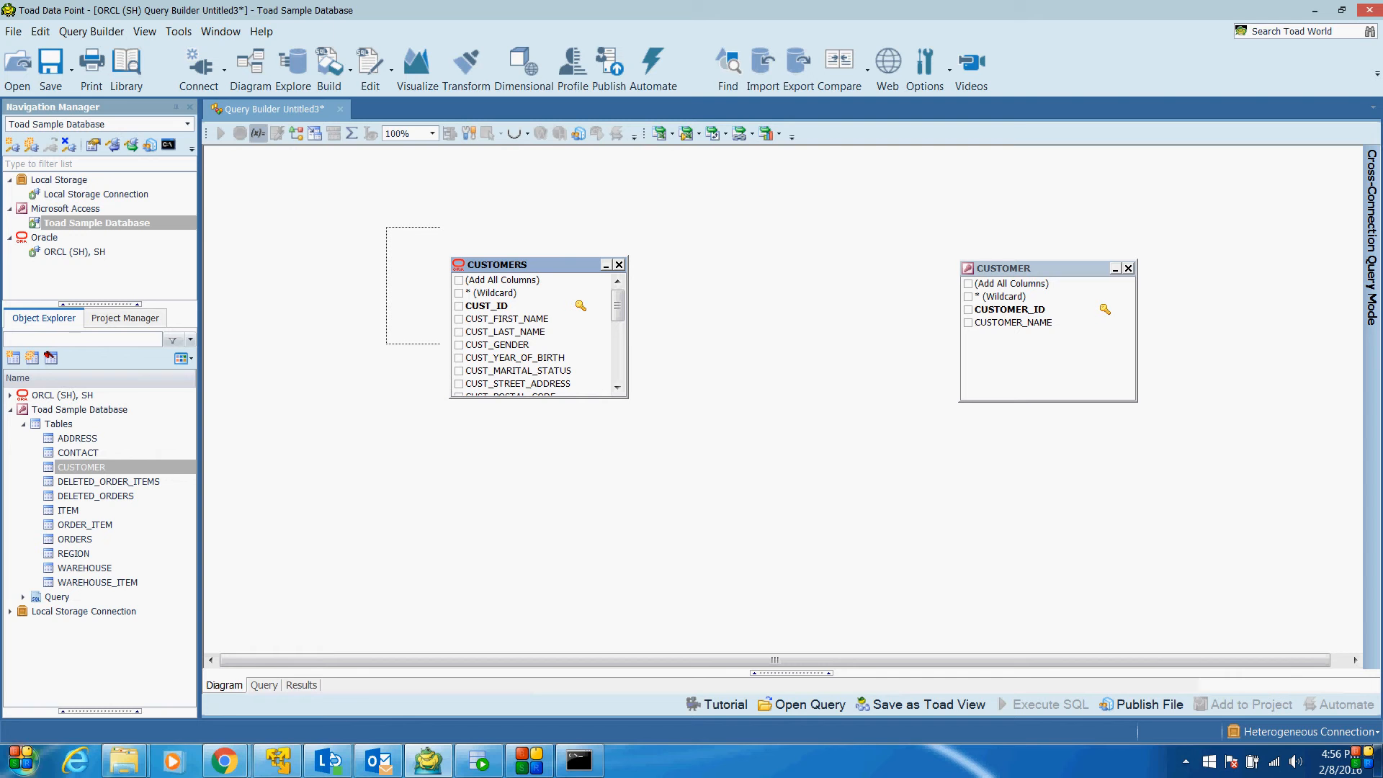
drag(936, 217, 1186, 432)
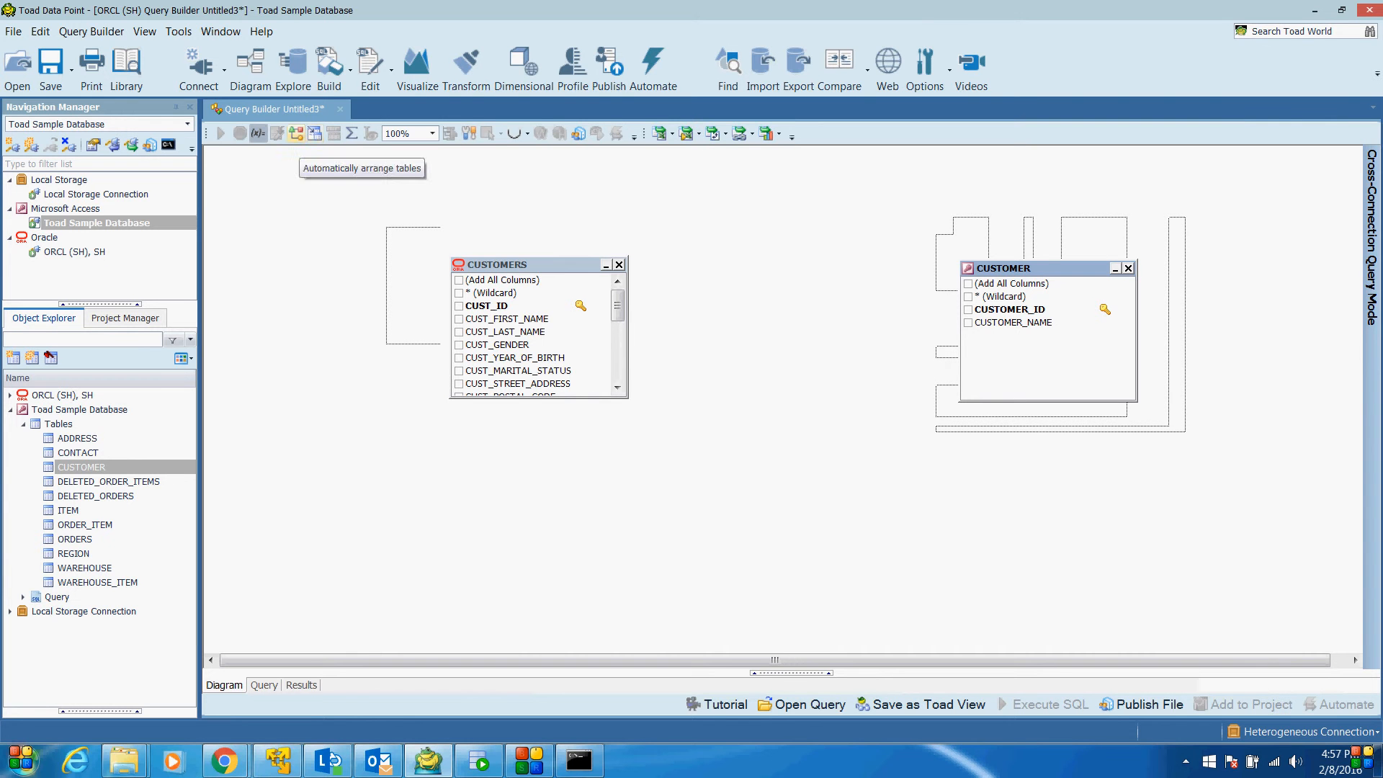
Step: Join CUST_ID to CUSTOMER_ID, output first, last and customer names, and run the query
click(459, 306)
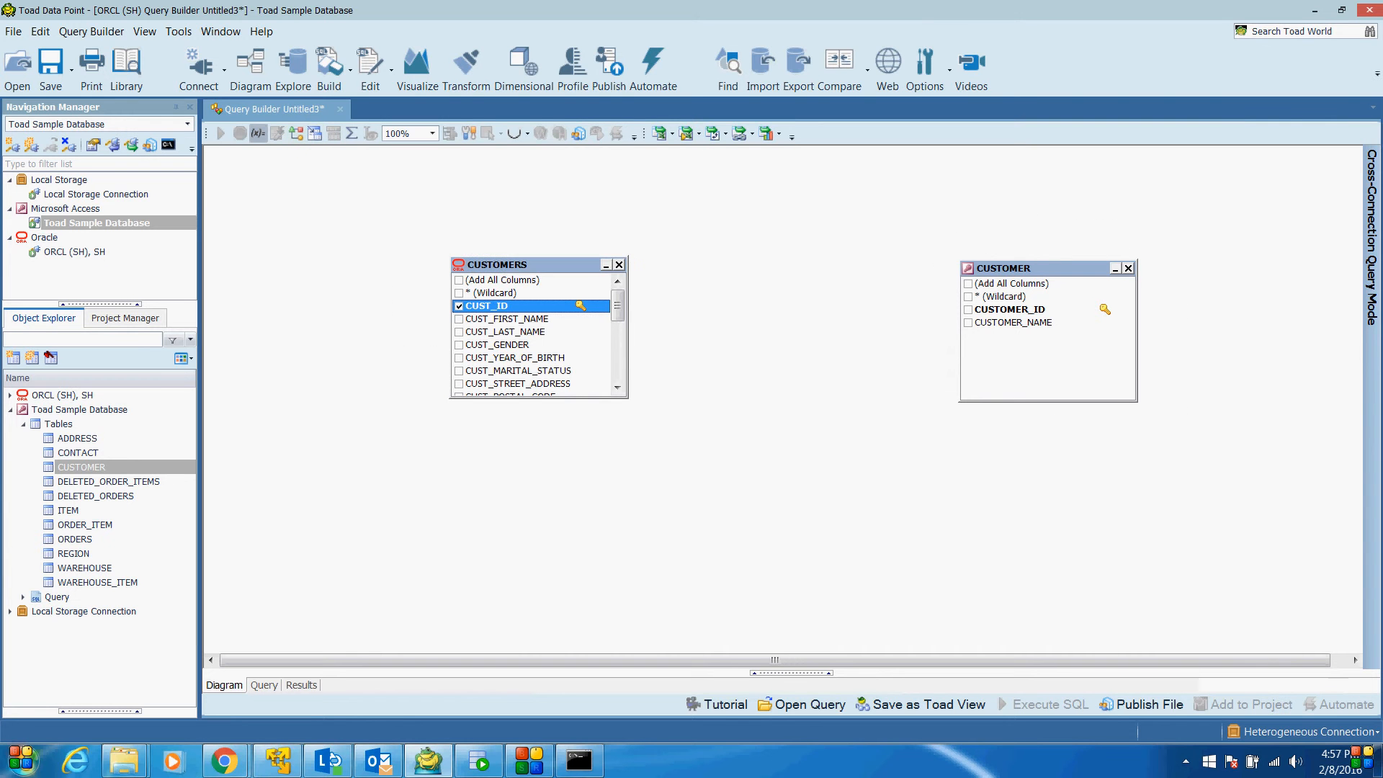
drag(486, 306, 1009, 310)
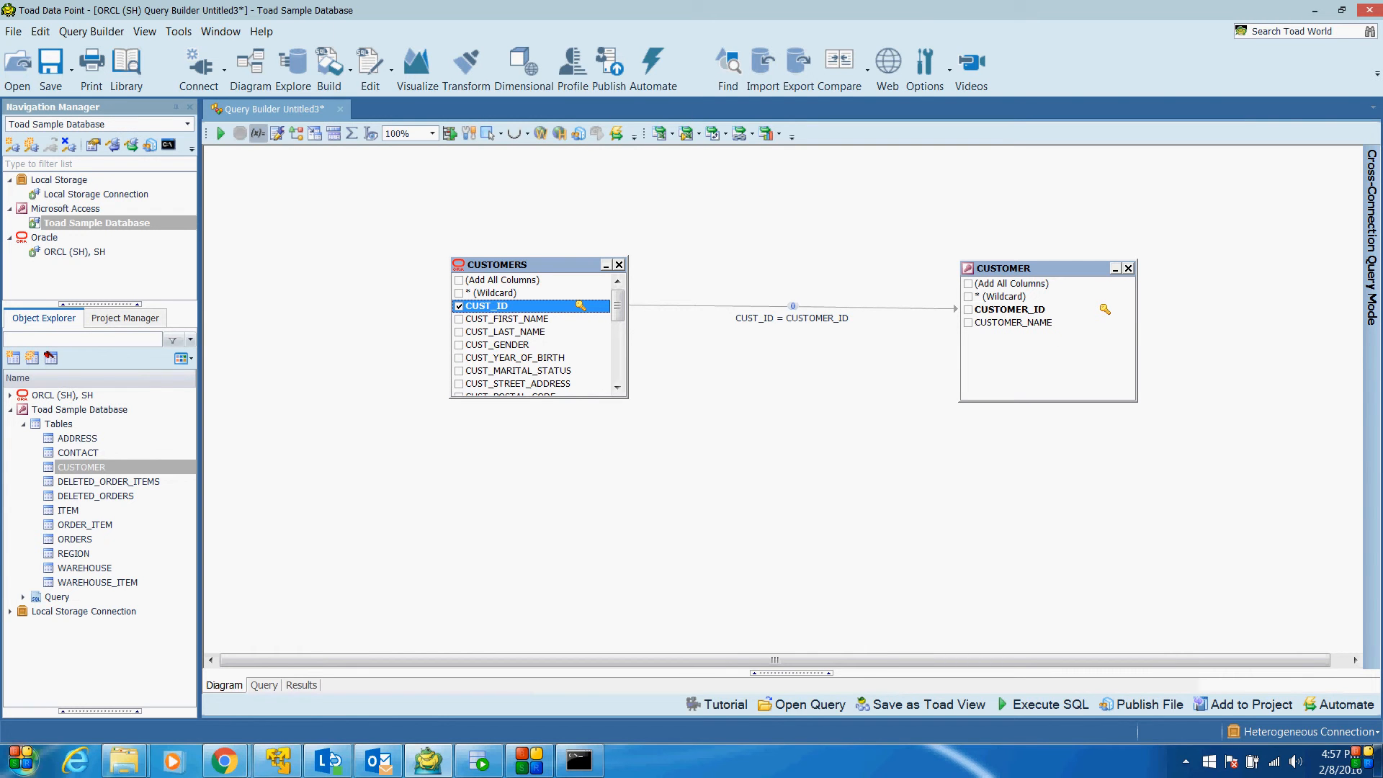
click(459, 319)
click(458, 332)
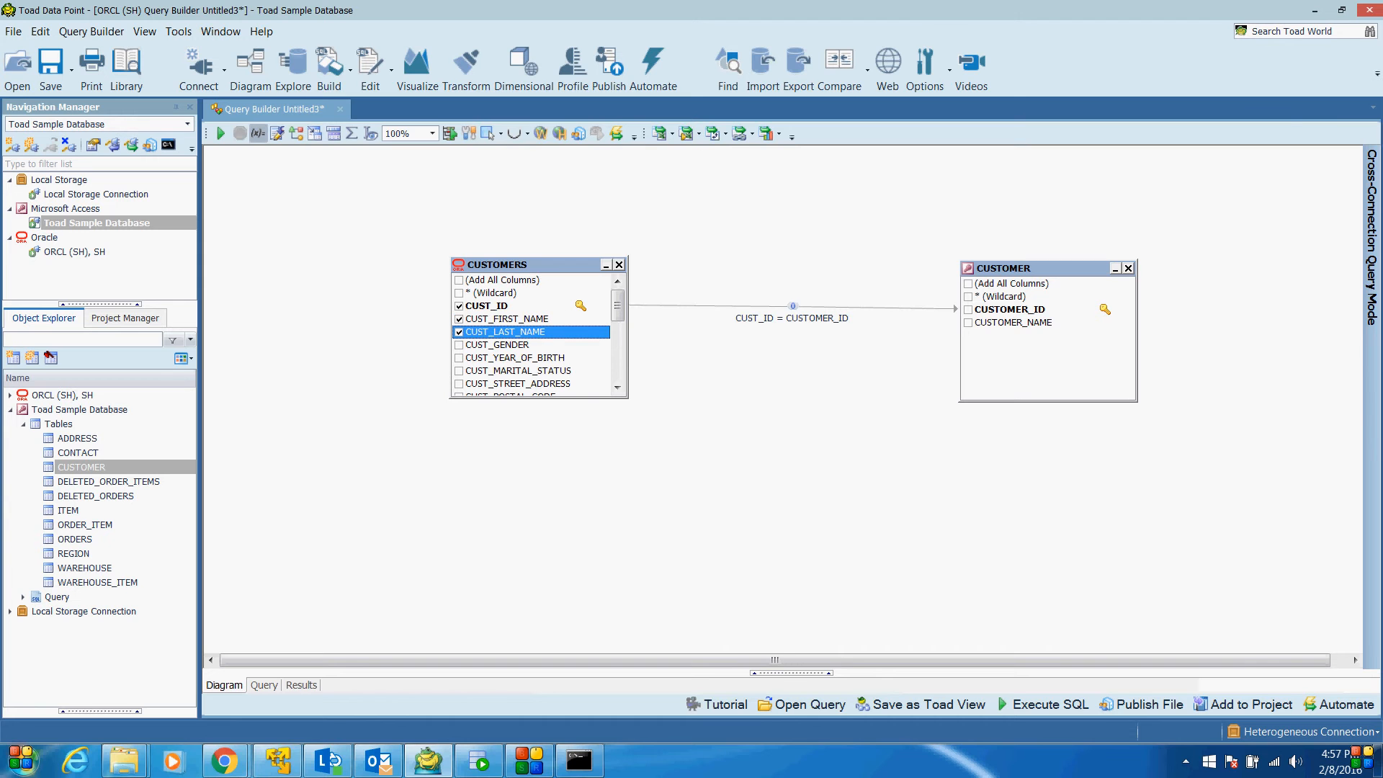
click(968, 323)
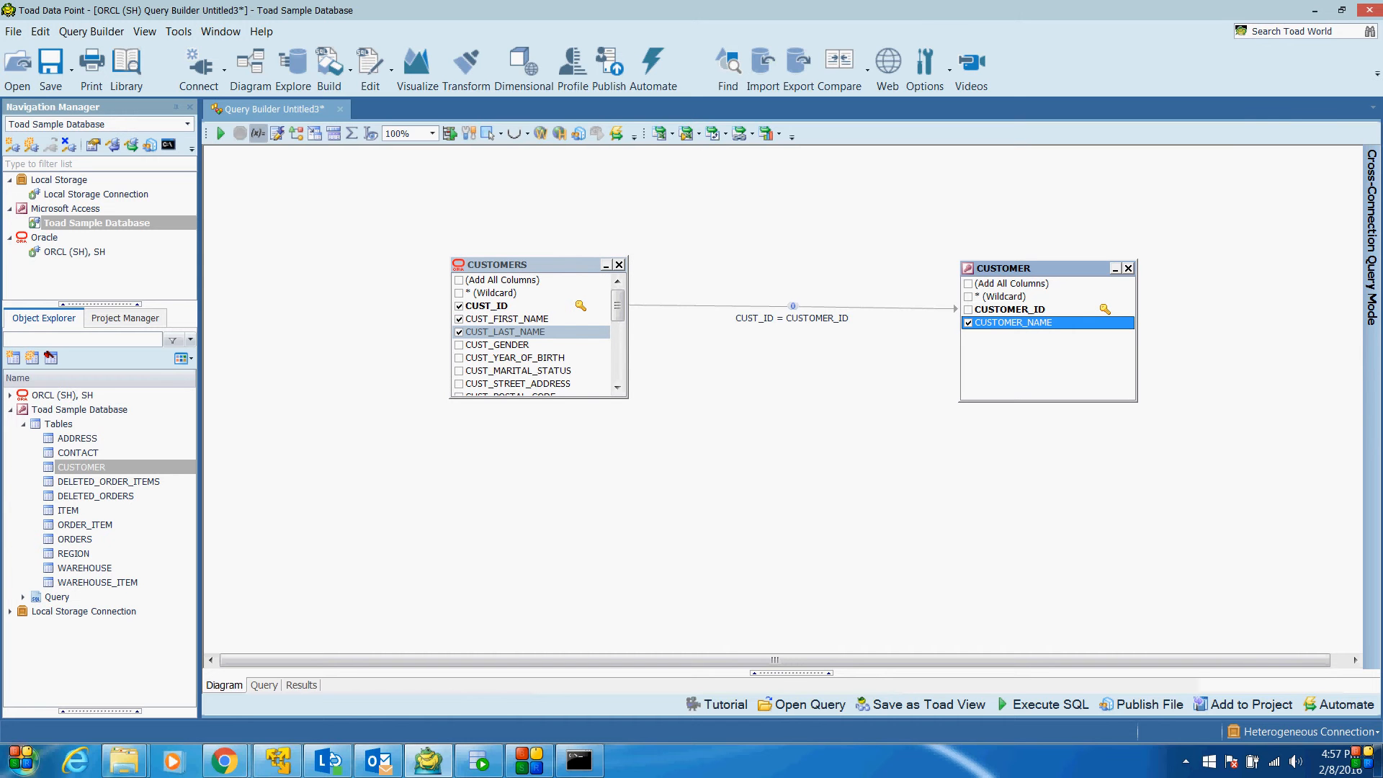
click(220, 133)
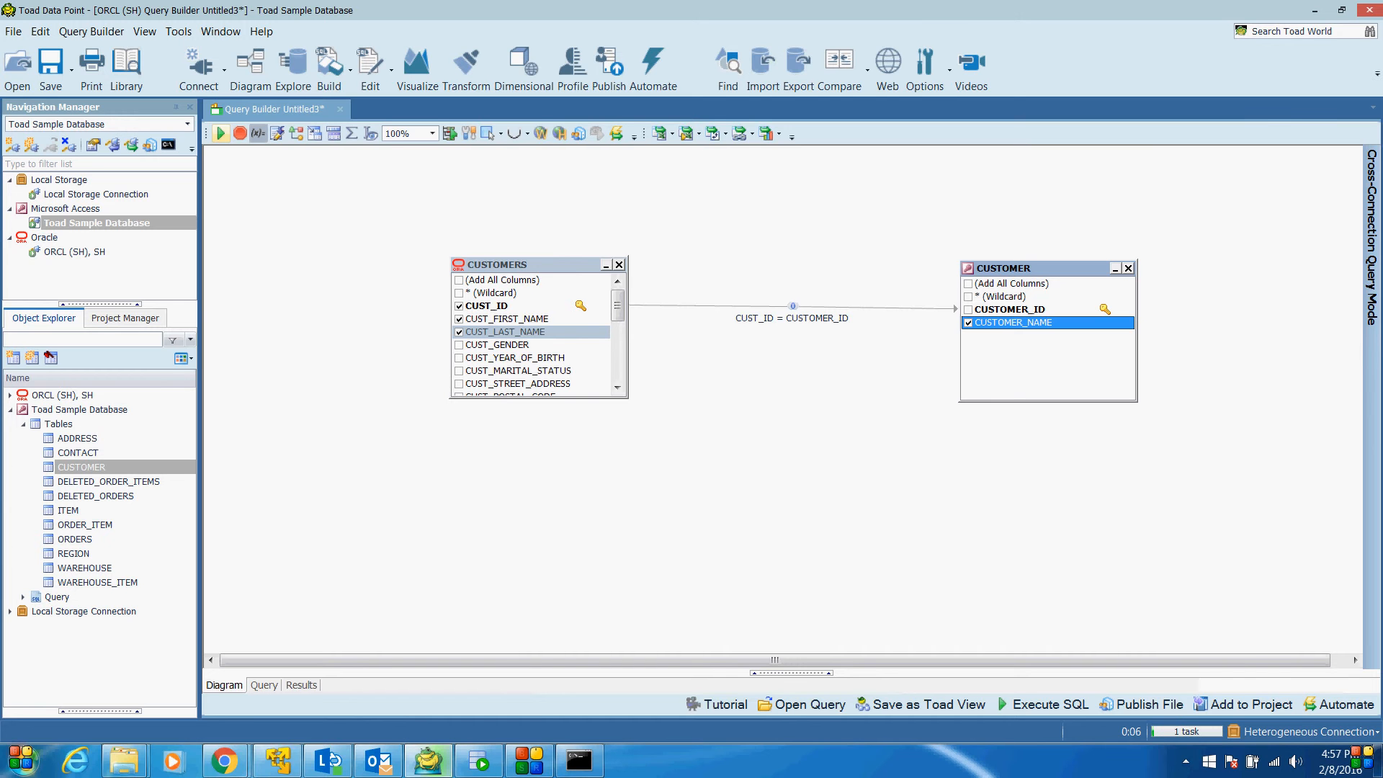
drag(533, 265, 534, 227)
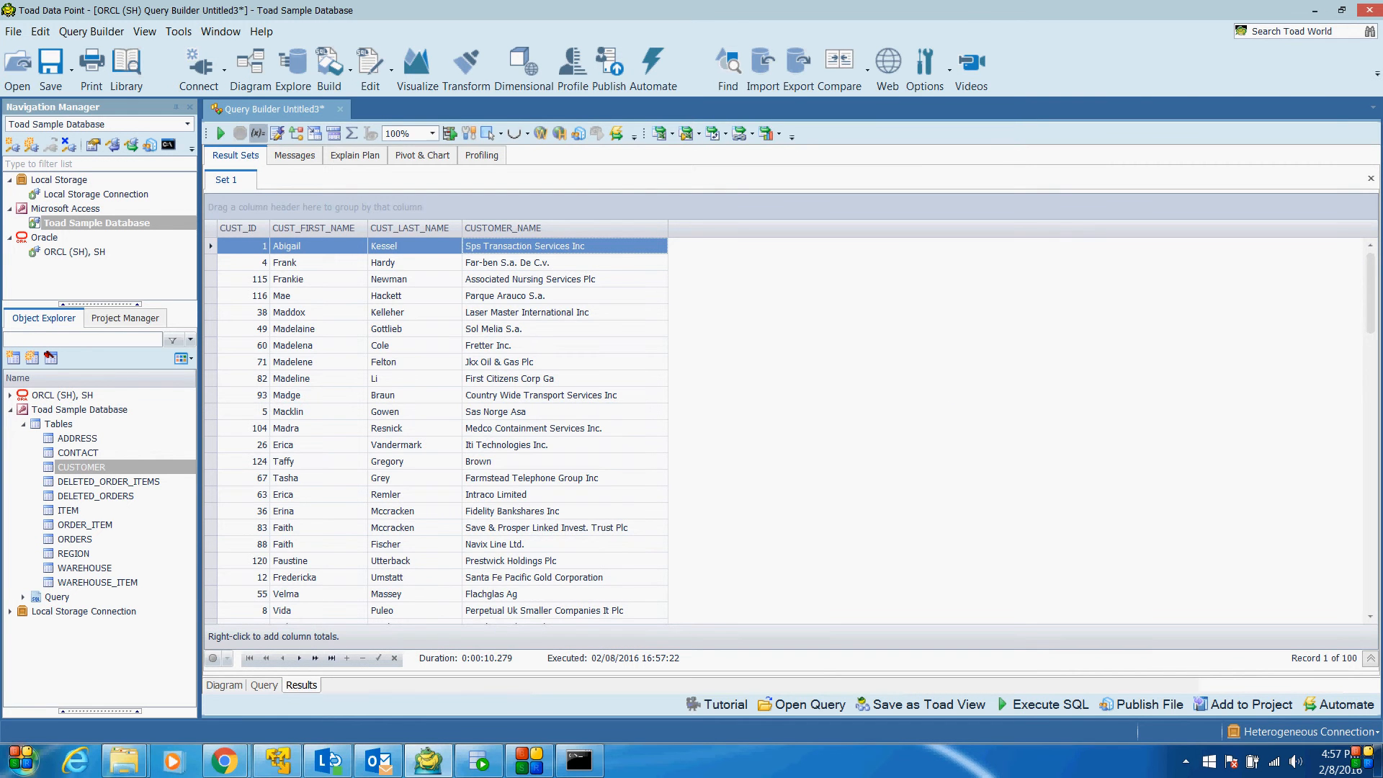
Step: Show the join-key Venn diagram (100 shared, 55,400 CUSTOMERS-only), then select SQL Developer's CUSTOMERS count statement
scroll(504, 428, down, 4)
scroll(504, 429, down, 15)
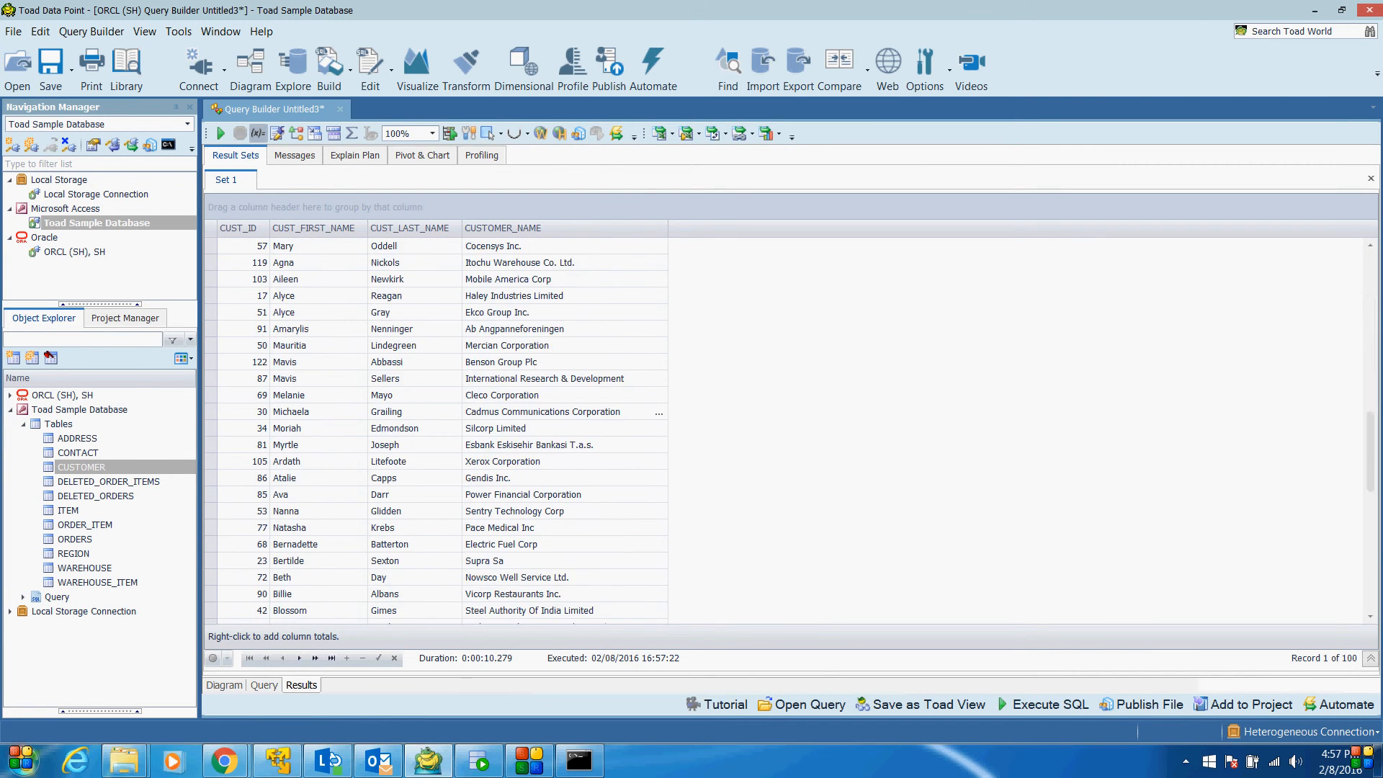
scroll(504, 429, up, 20)
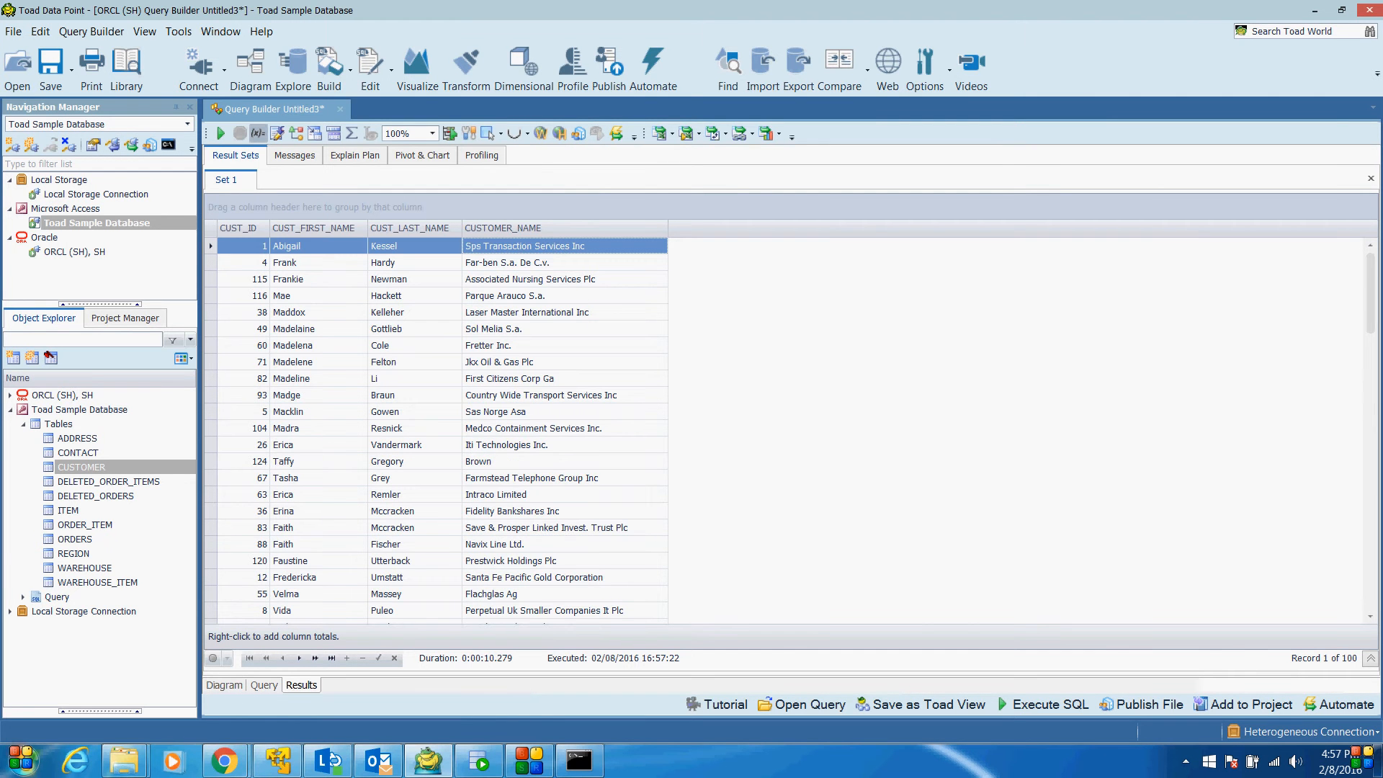
click(224, 684)
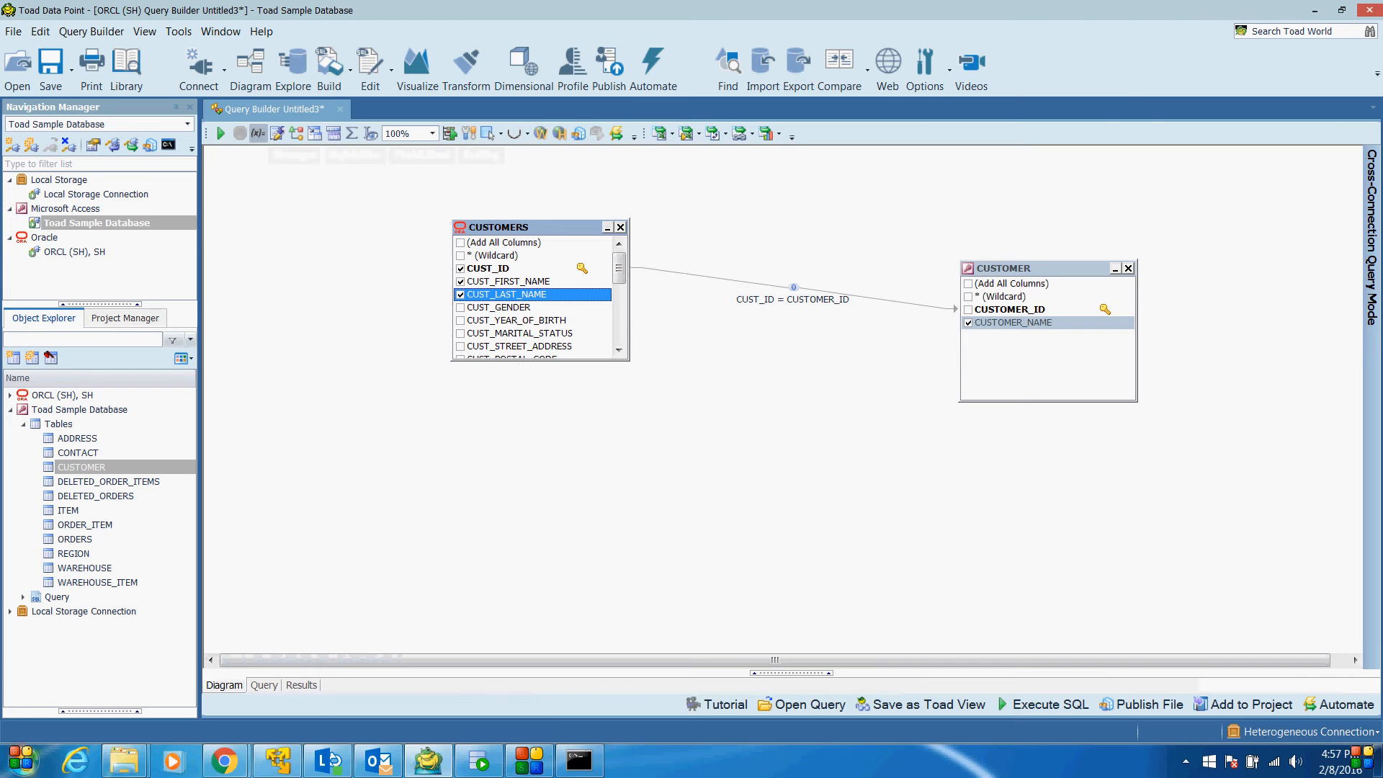
click(793, 287)
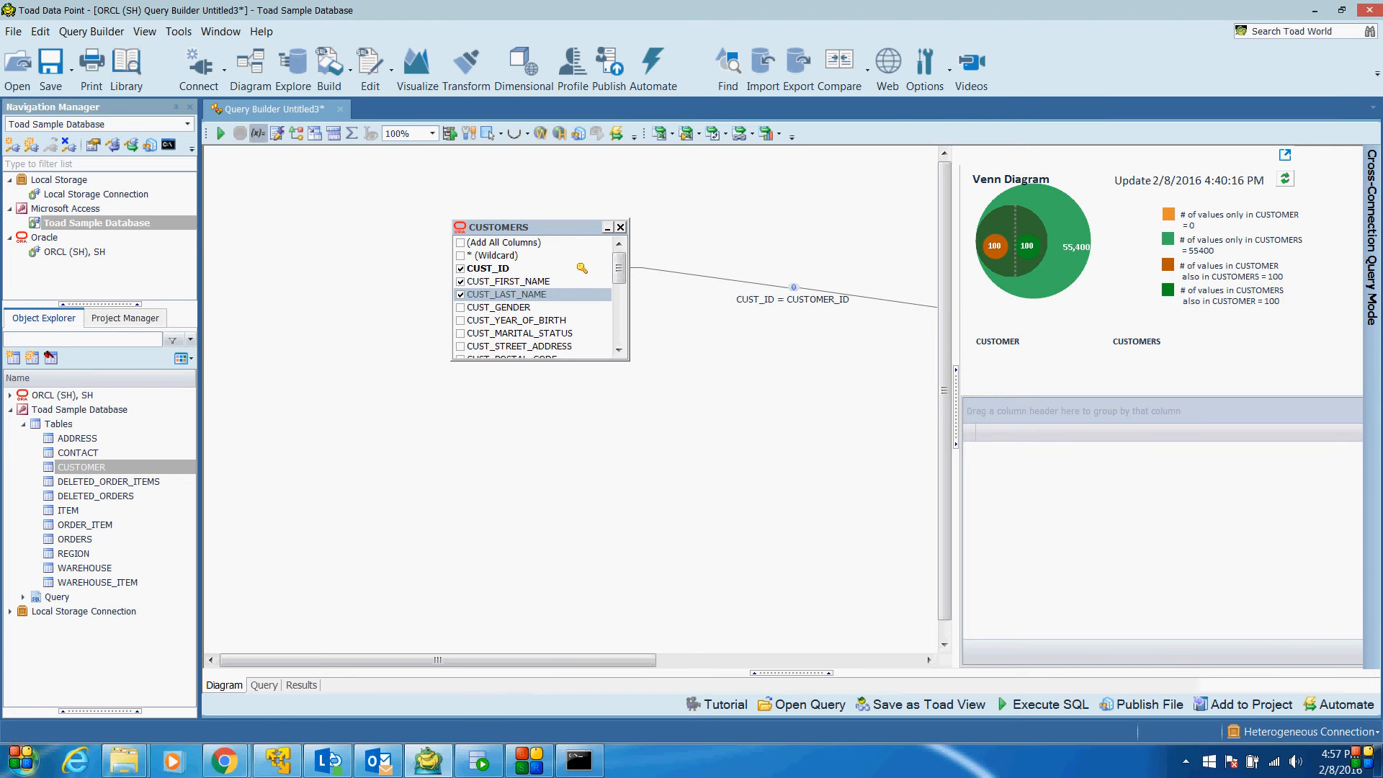
click(479, 761)
drag(472, 157, 315, 146)
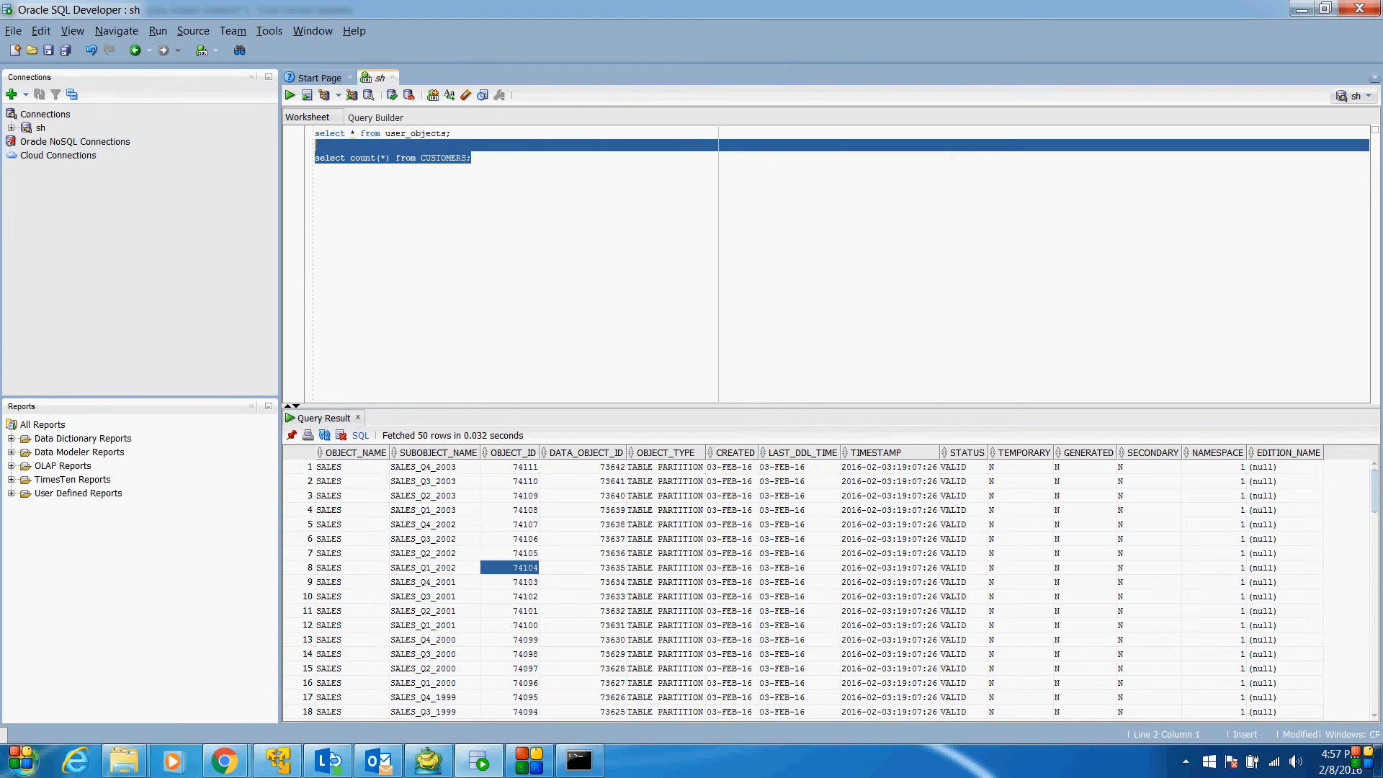
Step: Run select count(*) from CUSTOMERS in SQL Developer (55500) and return to Toad
key(ctrl+Return)
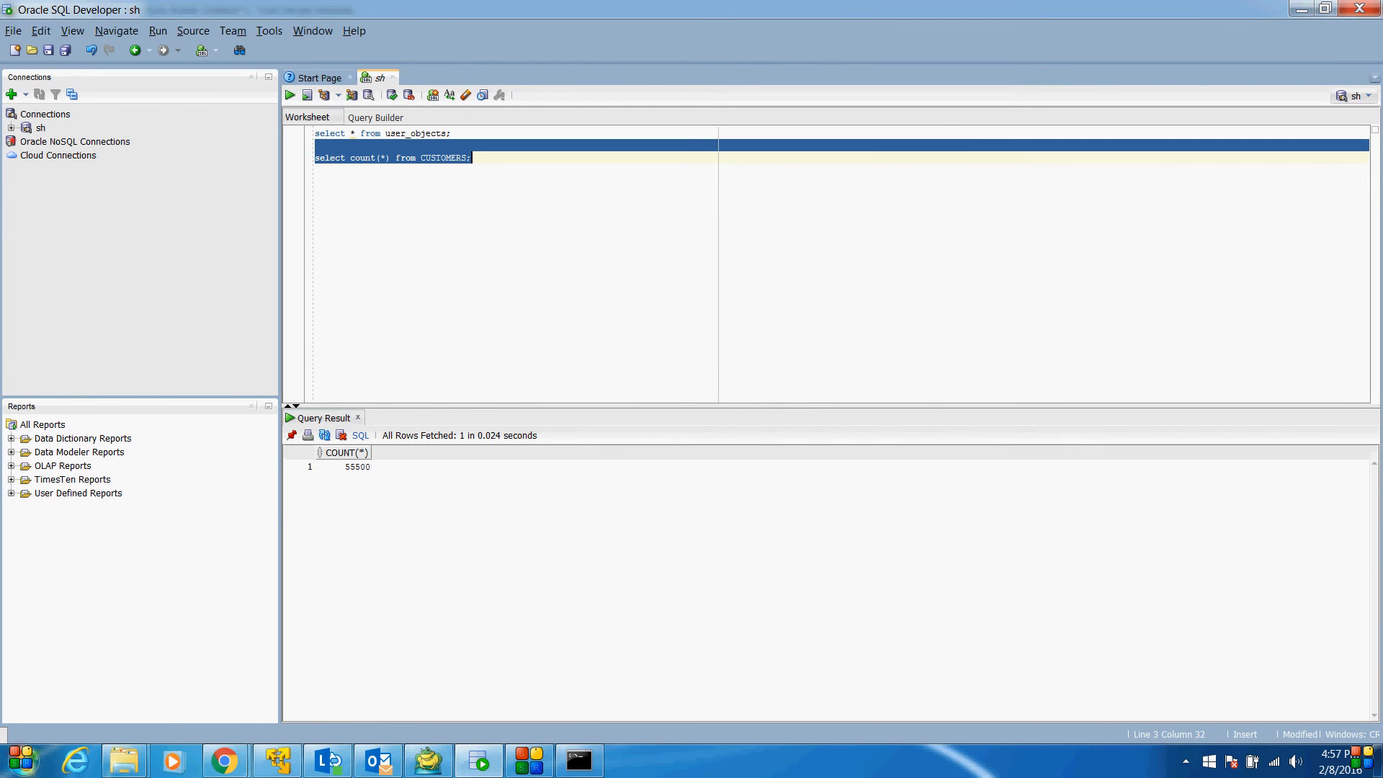
key(alt+Tab)
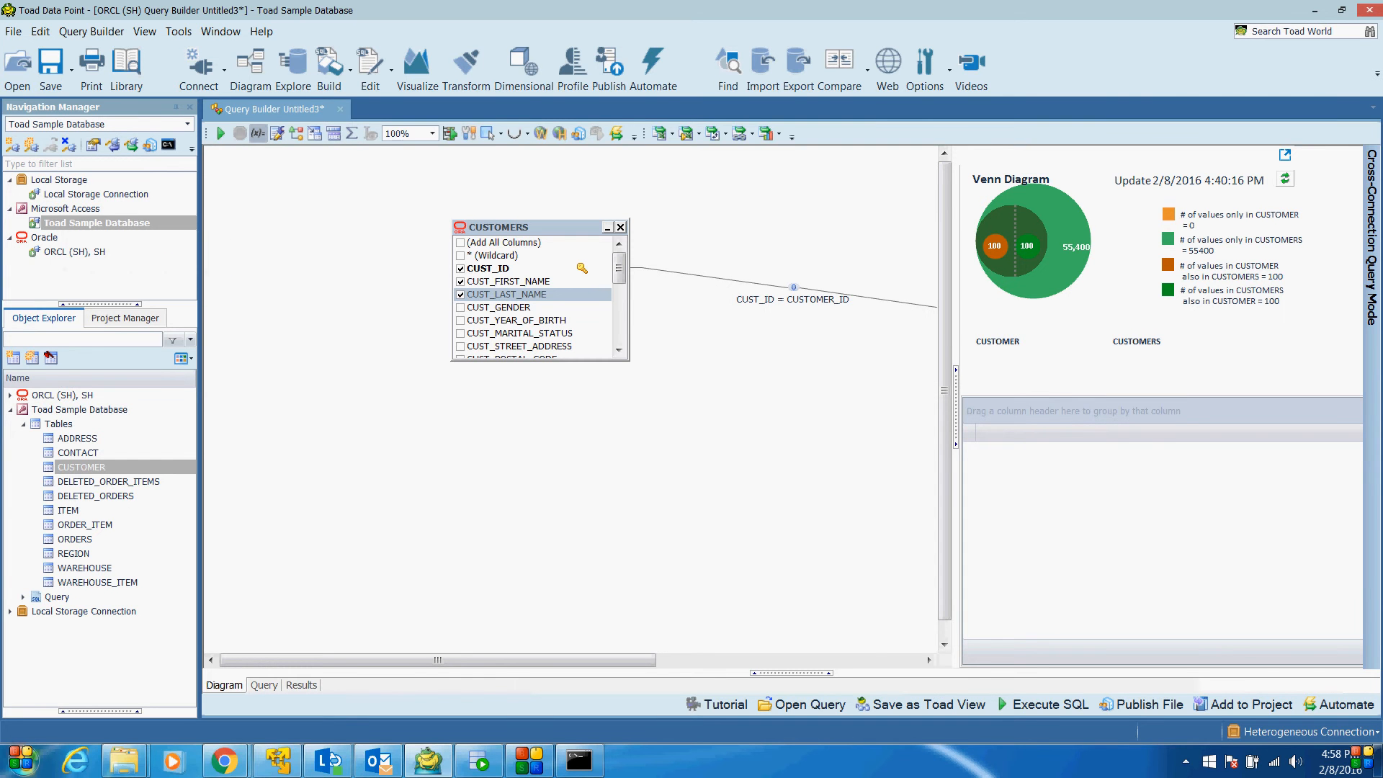
Step: Build and run a new query selecting all columns of the Access CUSTOMER table
click(72, 223)
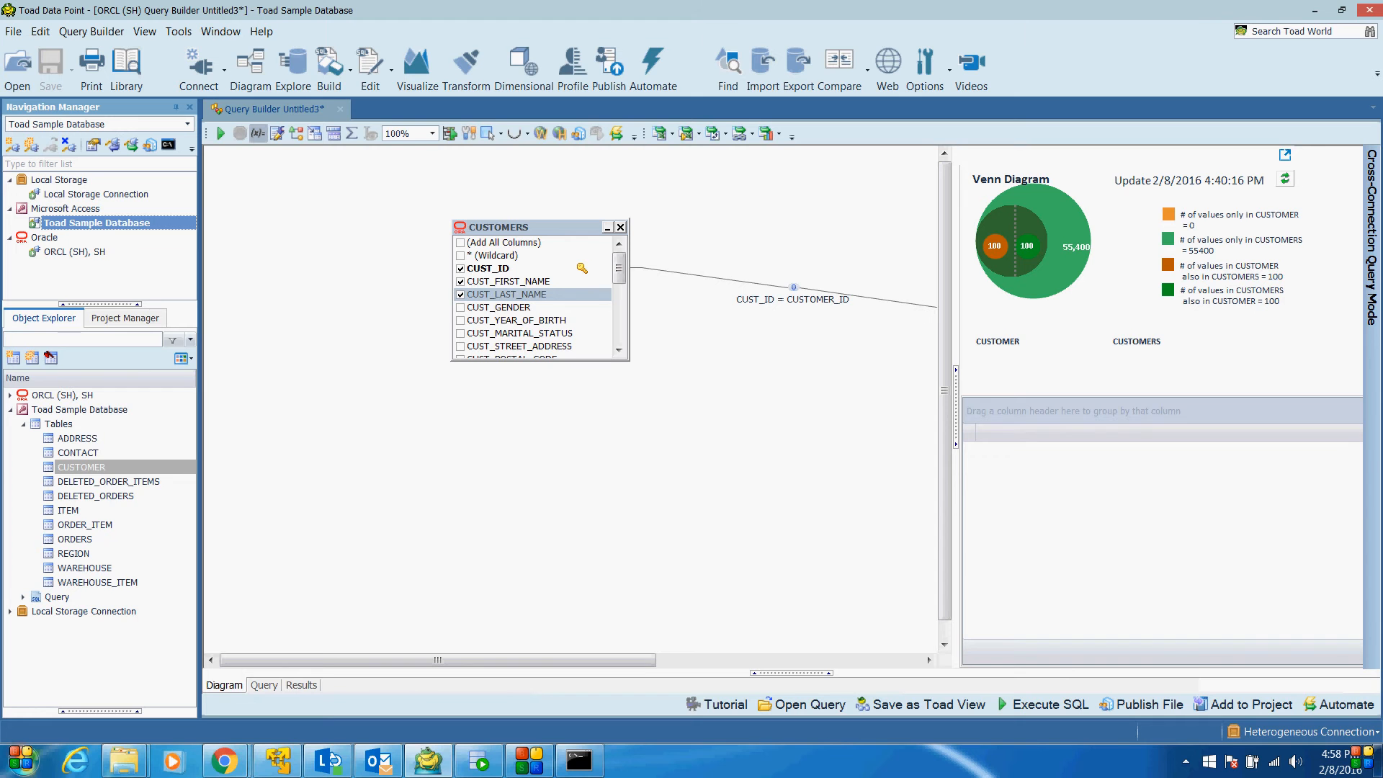
right_click(100, 223)
click(174, 271)
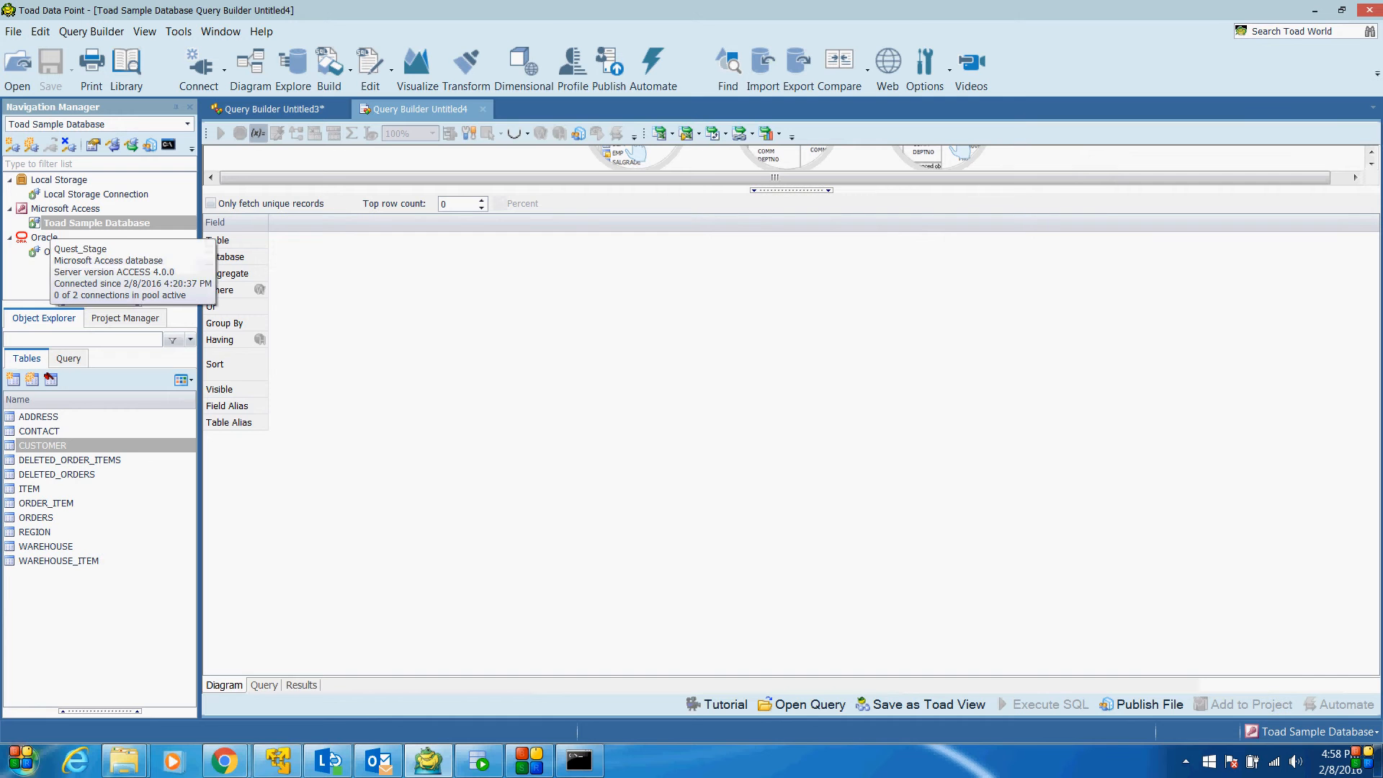
double_click(59, 445)
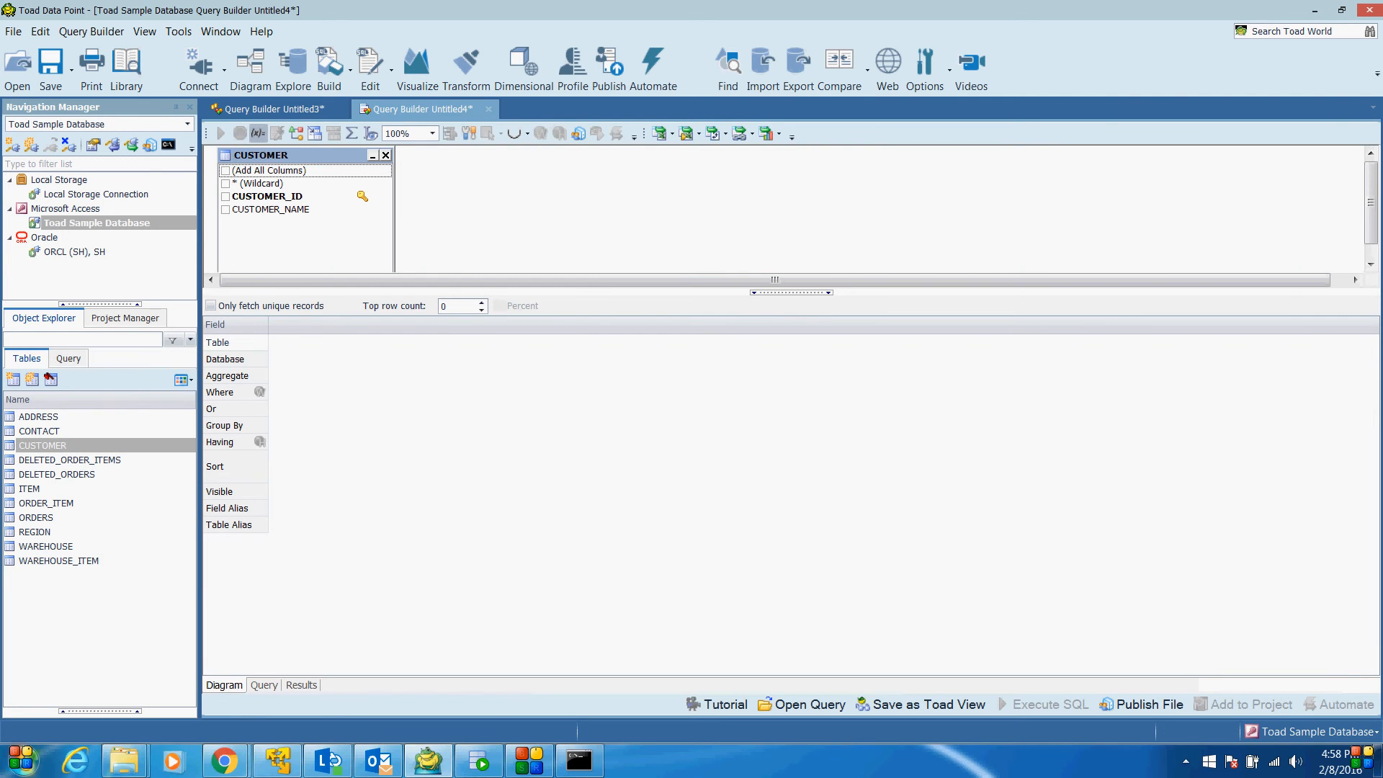
click(225, 171)
click(220, 133)
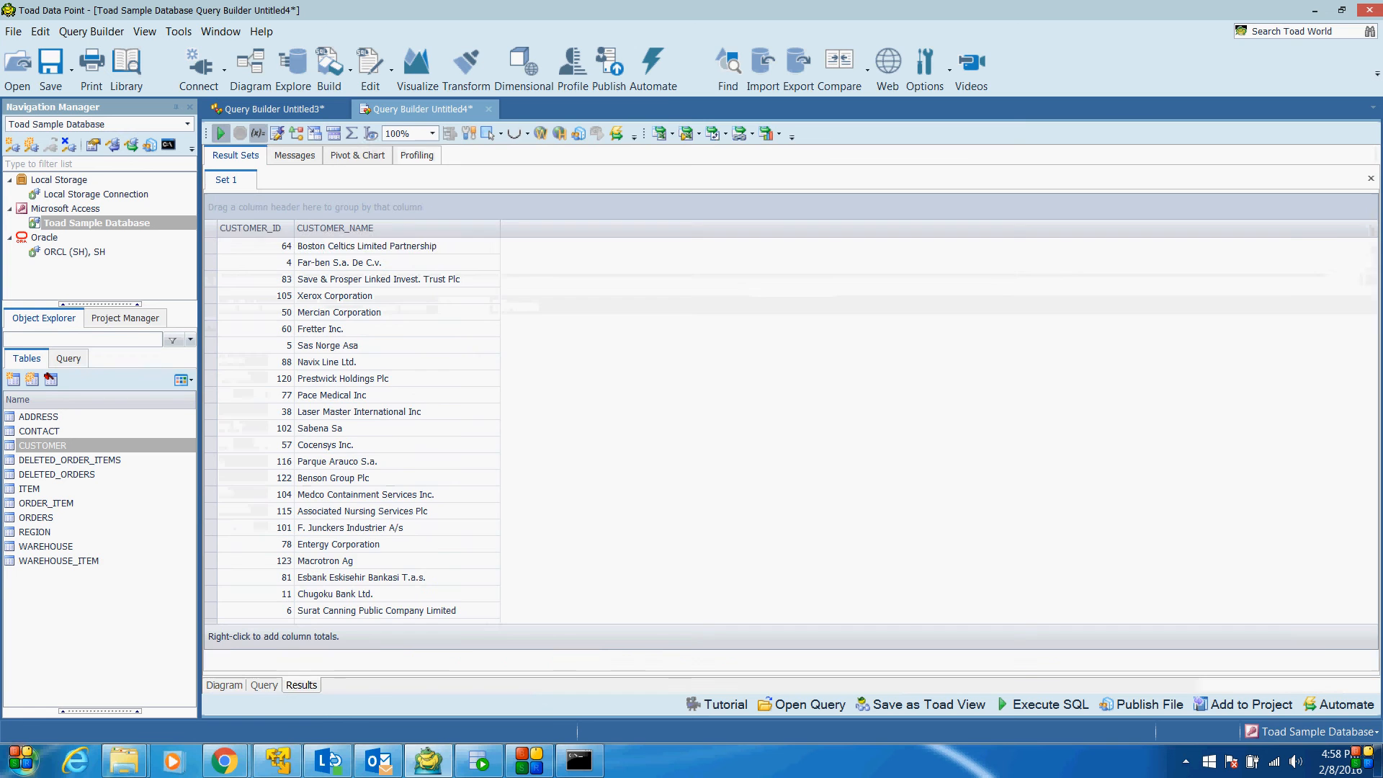
Step: Confirm the result holds 100 rows, then return to the Untitled3 join query
scroll(403, 495, down, 13)
scroll(404, 495, down, 12)
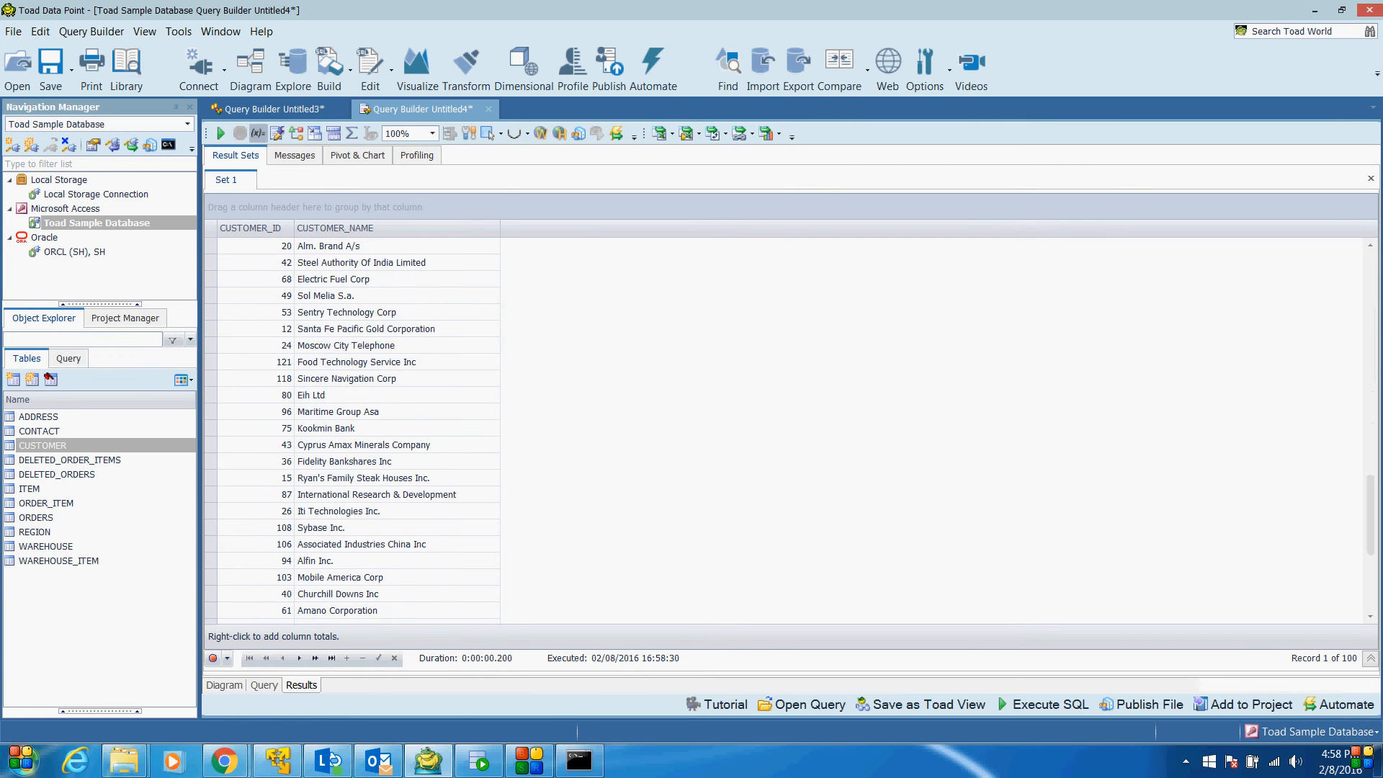
right_click(365, 380)
click(421, 588)
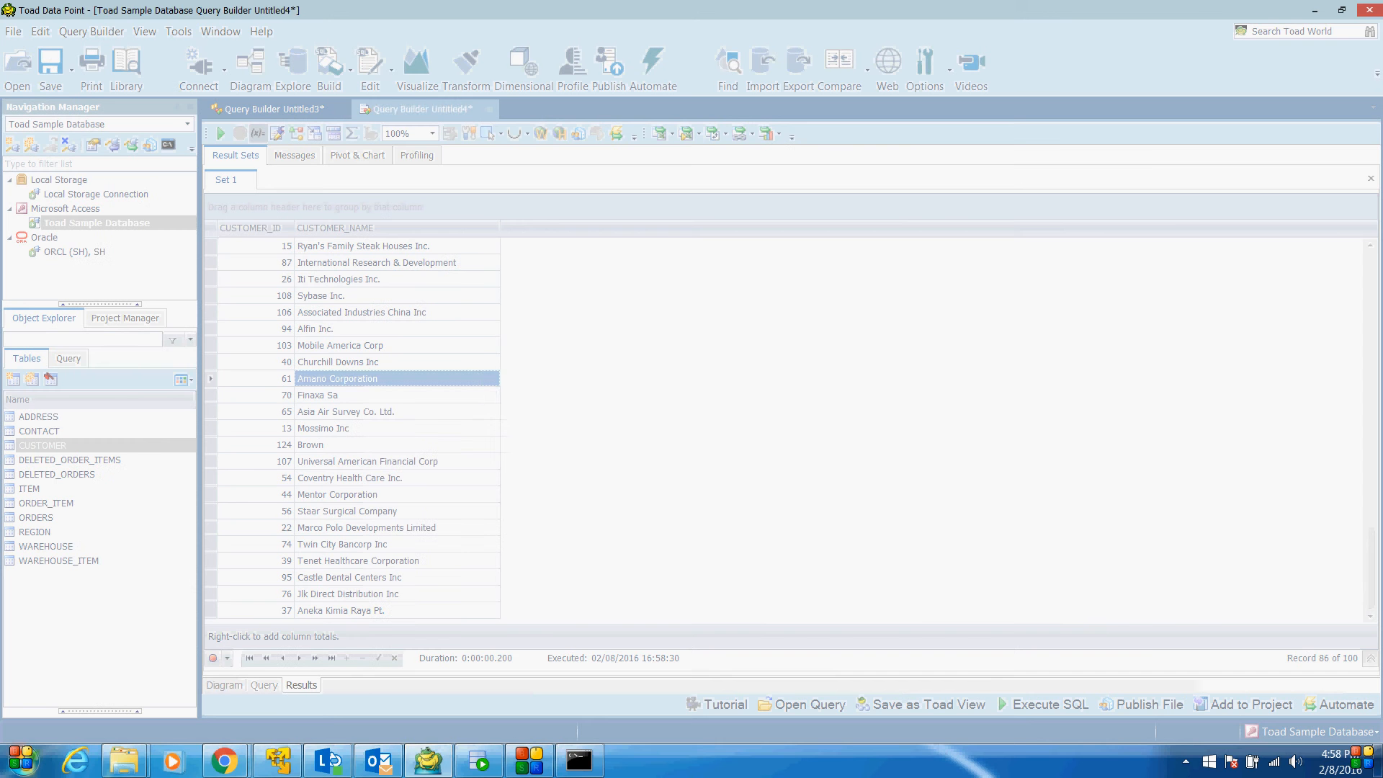
click(863, 410)
click(273, 109)
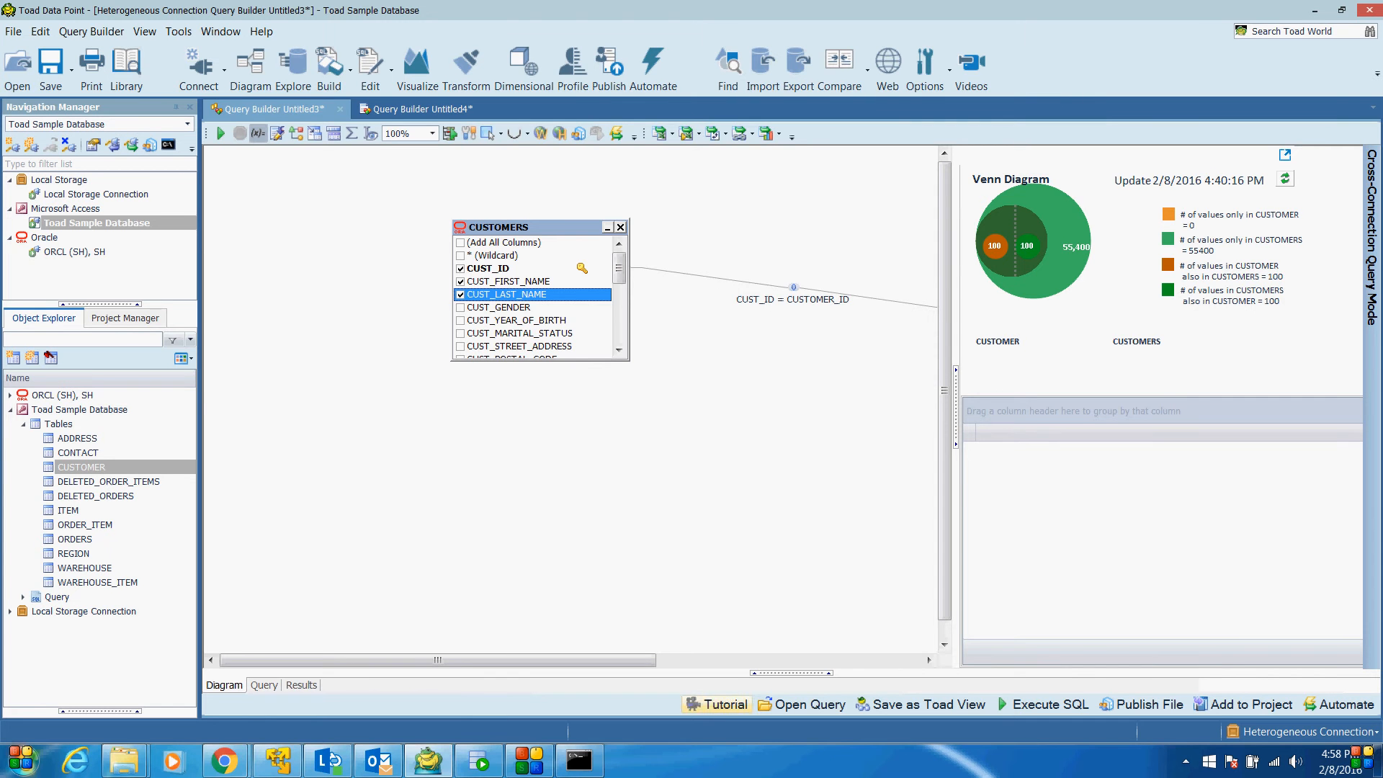
Step: Scroll the diagram, expand the criteria grid, and view the left outer JOIN SQL
mouse_move(437, 660)
mouse_down()
mouse_move(666, 660)
mouse_move(437, 660)
mouse_up()
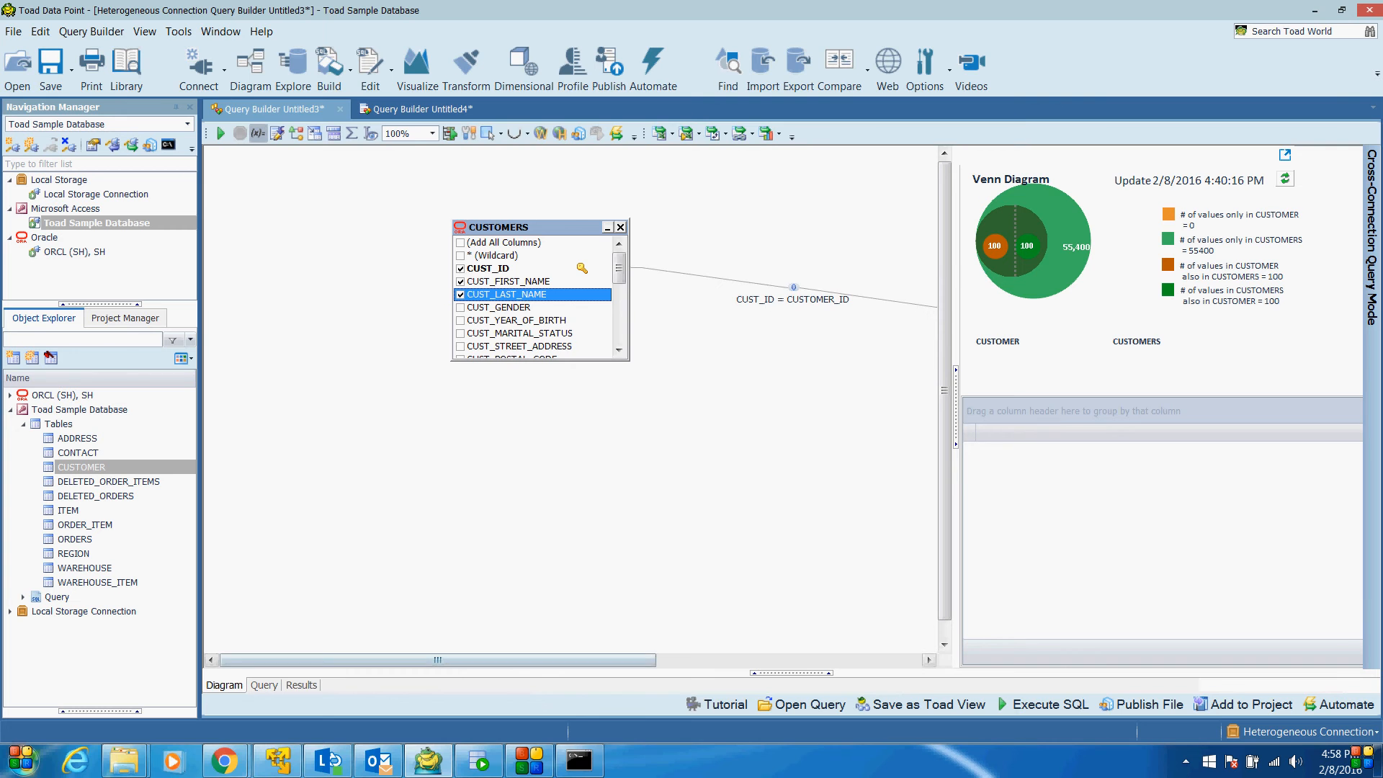
drag(438, 659, 508, 659)
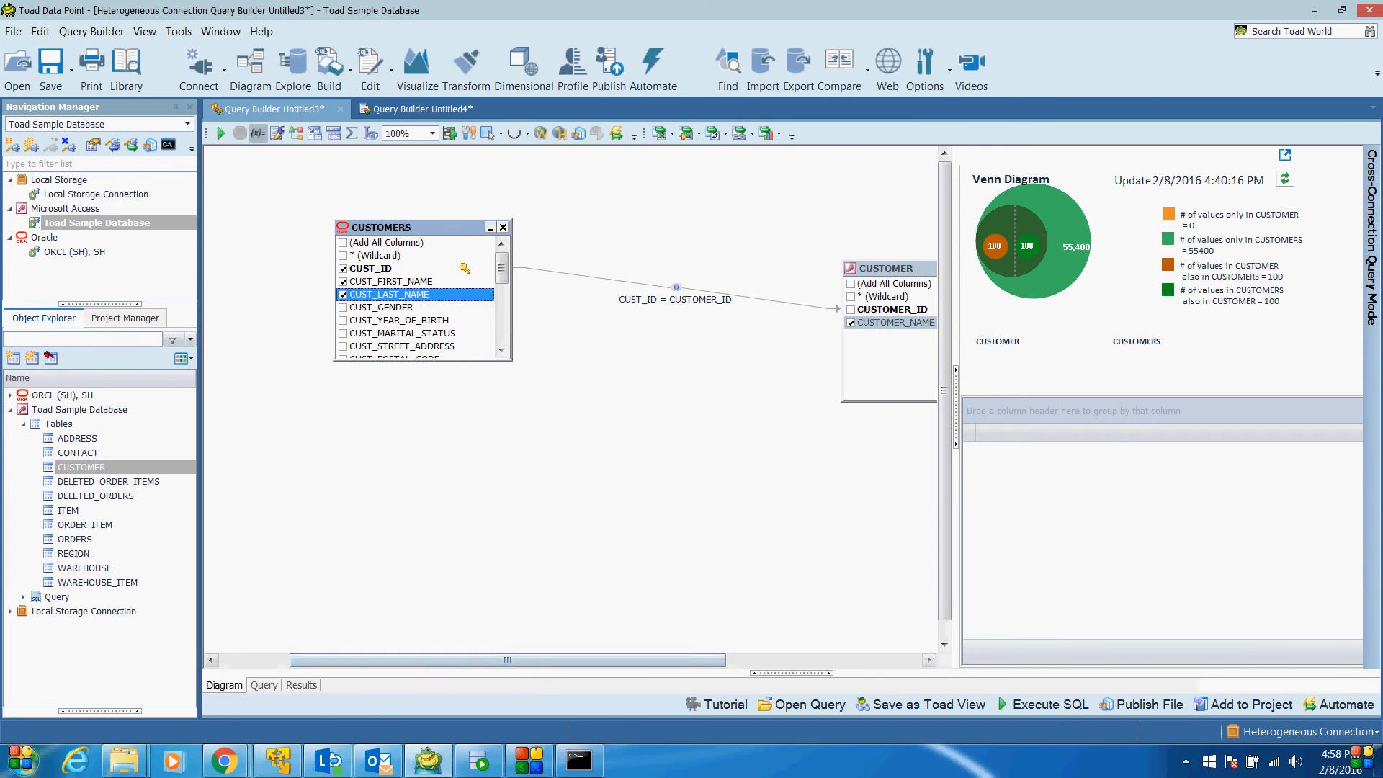
click(790, 672)
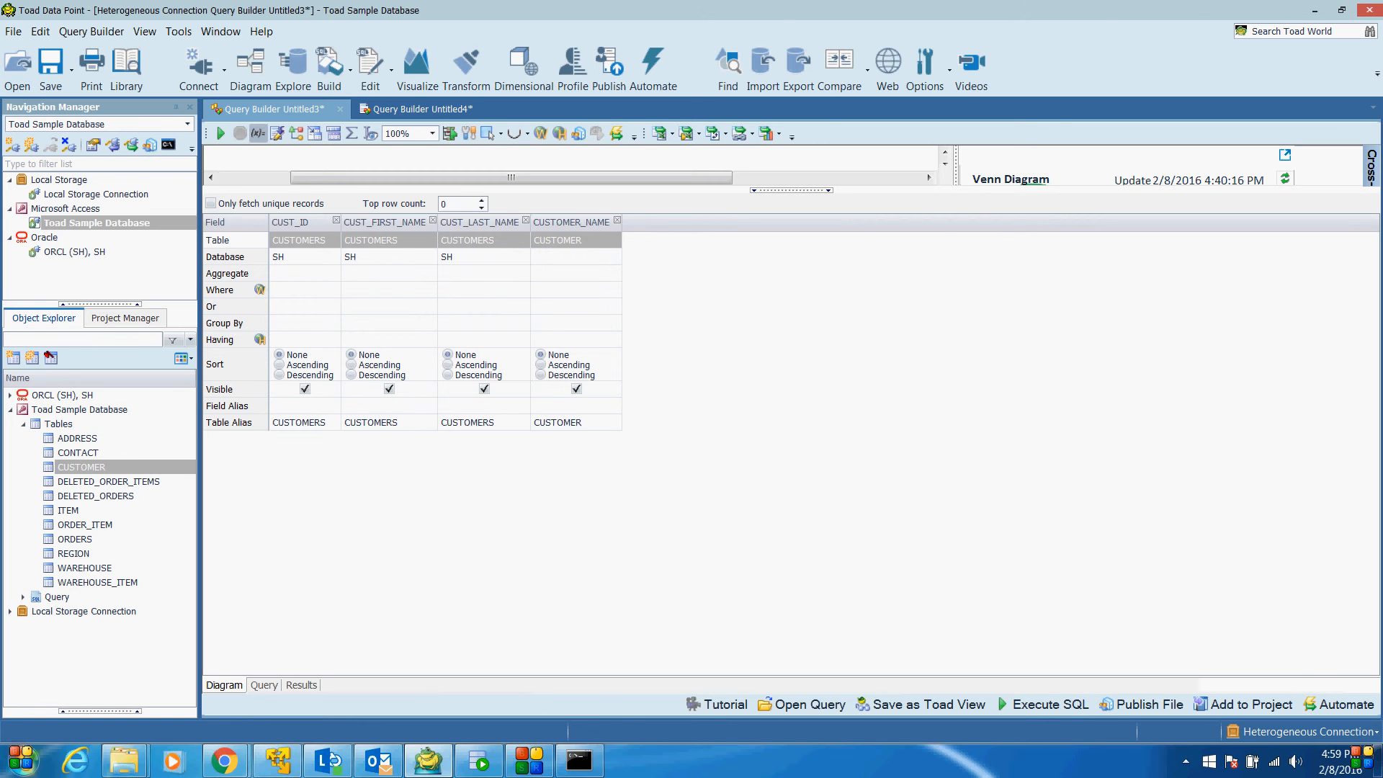
click(529, 762)
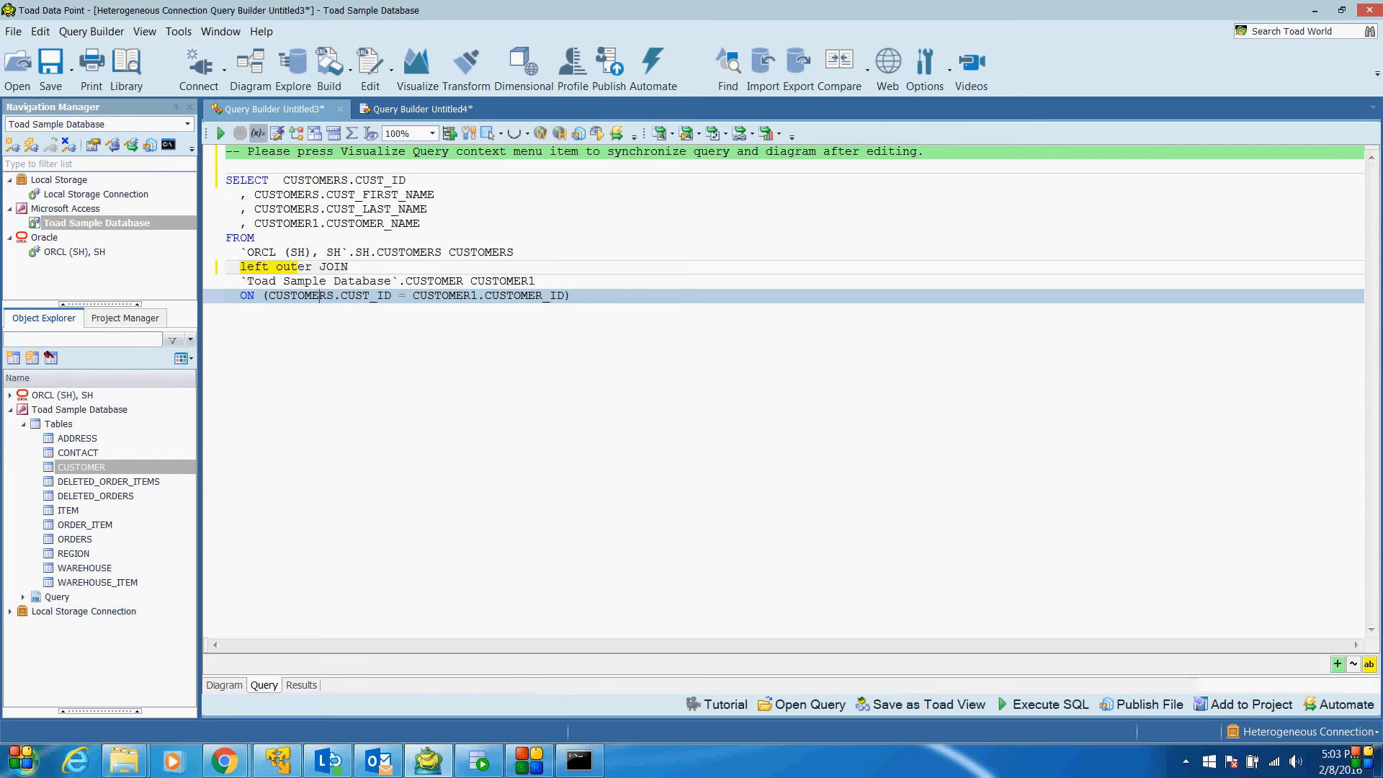
Step: Select the 'left outer JOIN' clause and execute the query, returning 55500 rows
drag(240, 266, 348, 267)
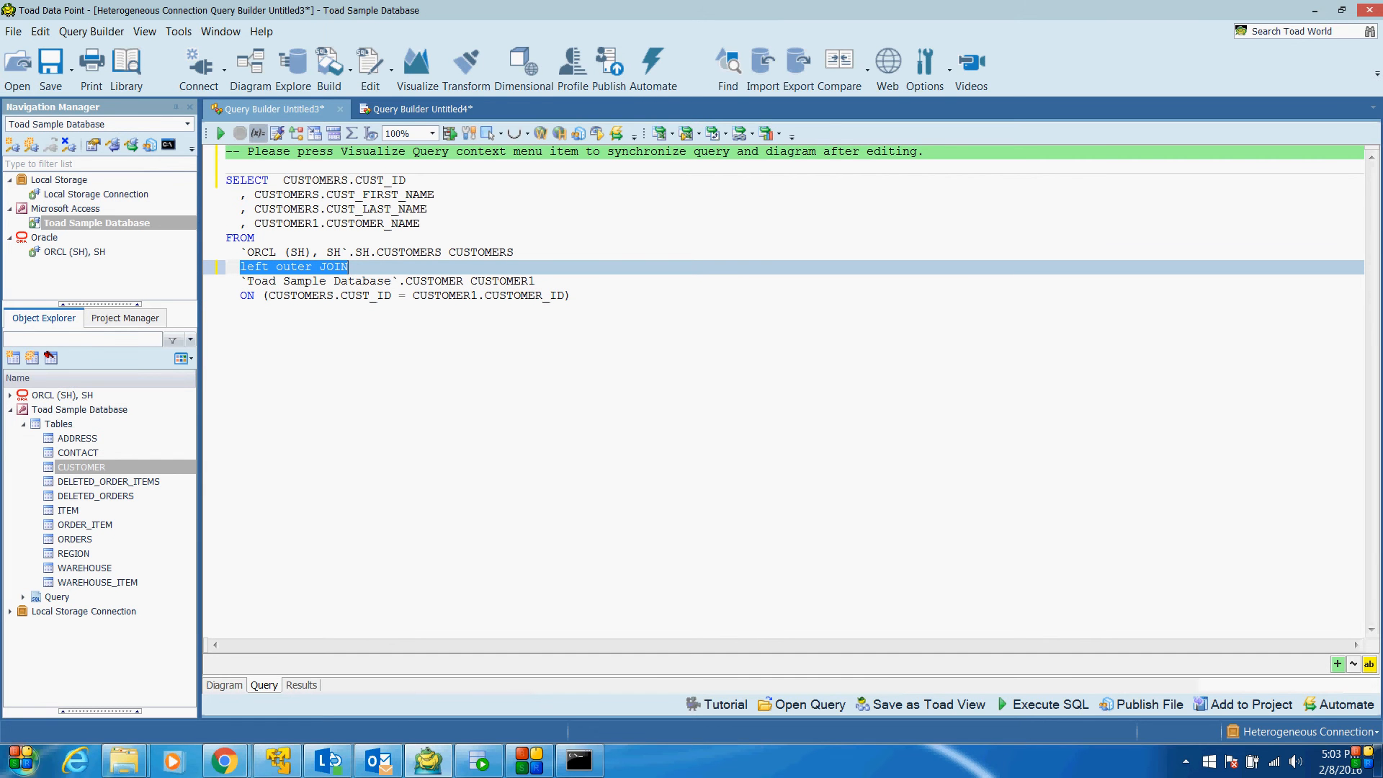
key(F5)
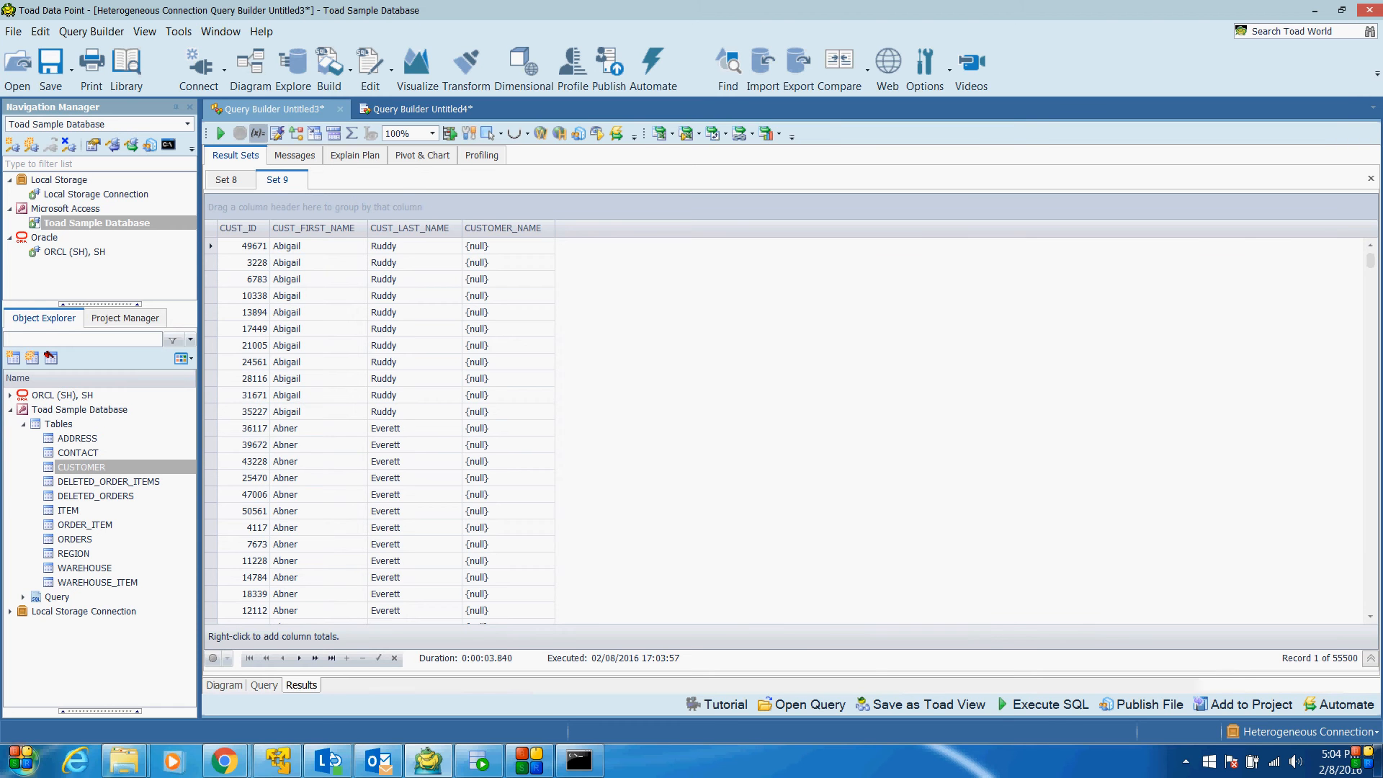
Step: Compare with SQL Developer's 55500-row CUSTOMERS count, then review Toad's Query, Results and Diagram views
click(479, 760)
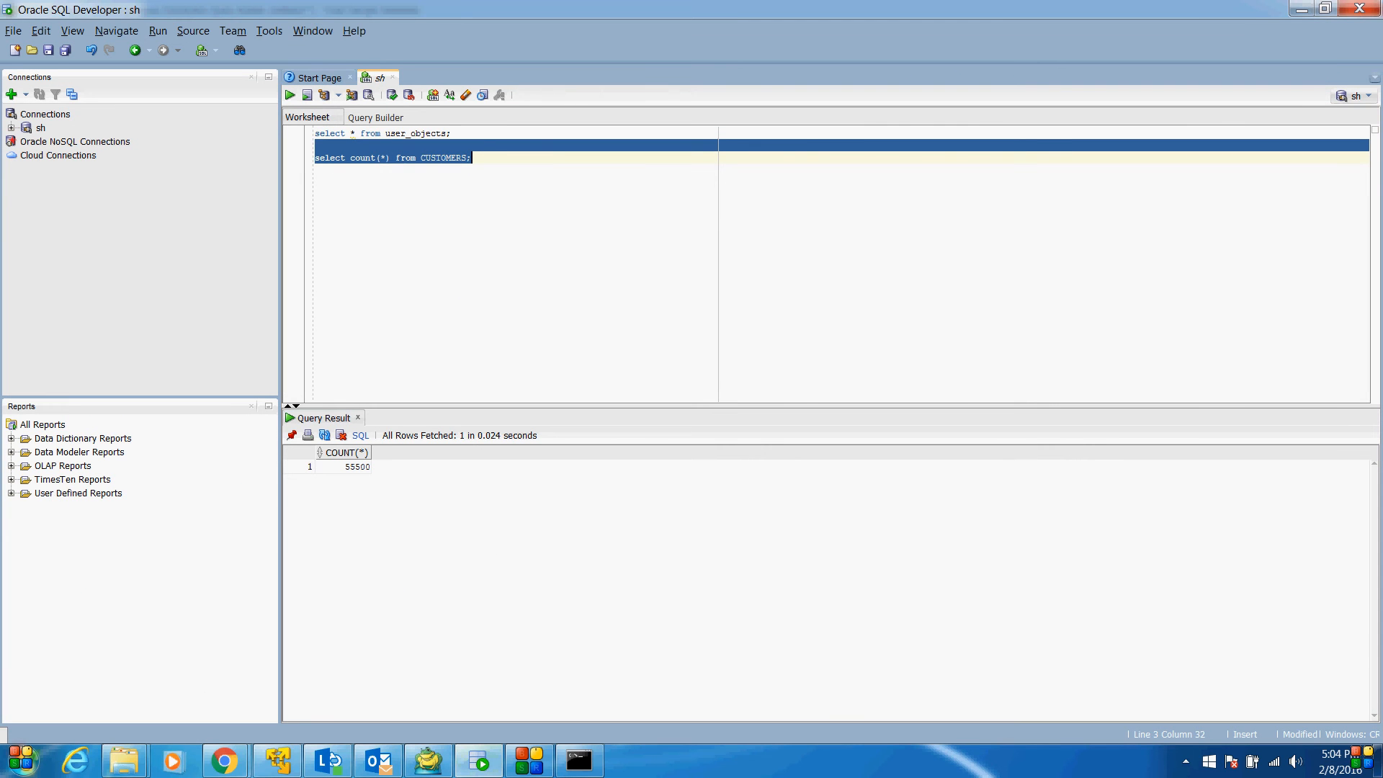
click(1302, 9)
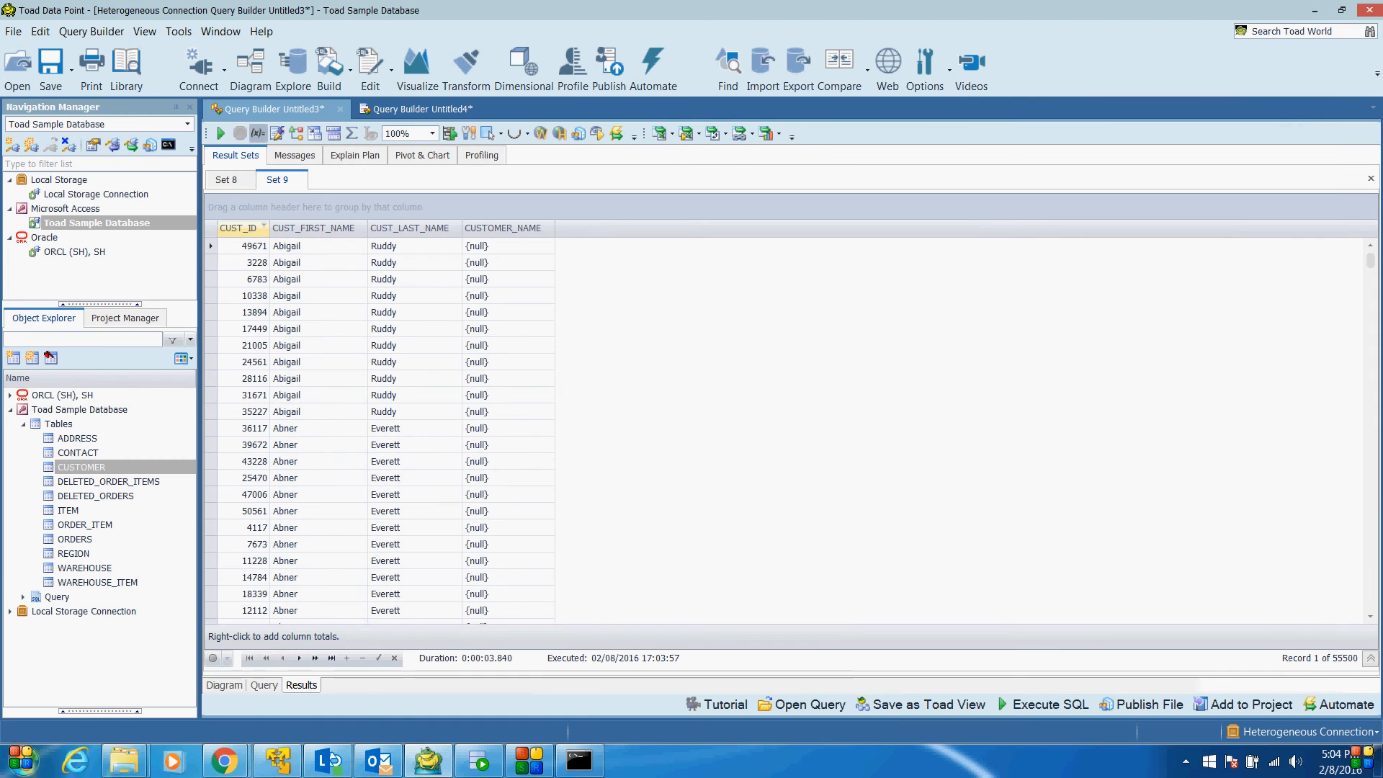
click(263, 685)
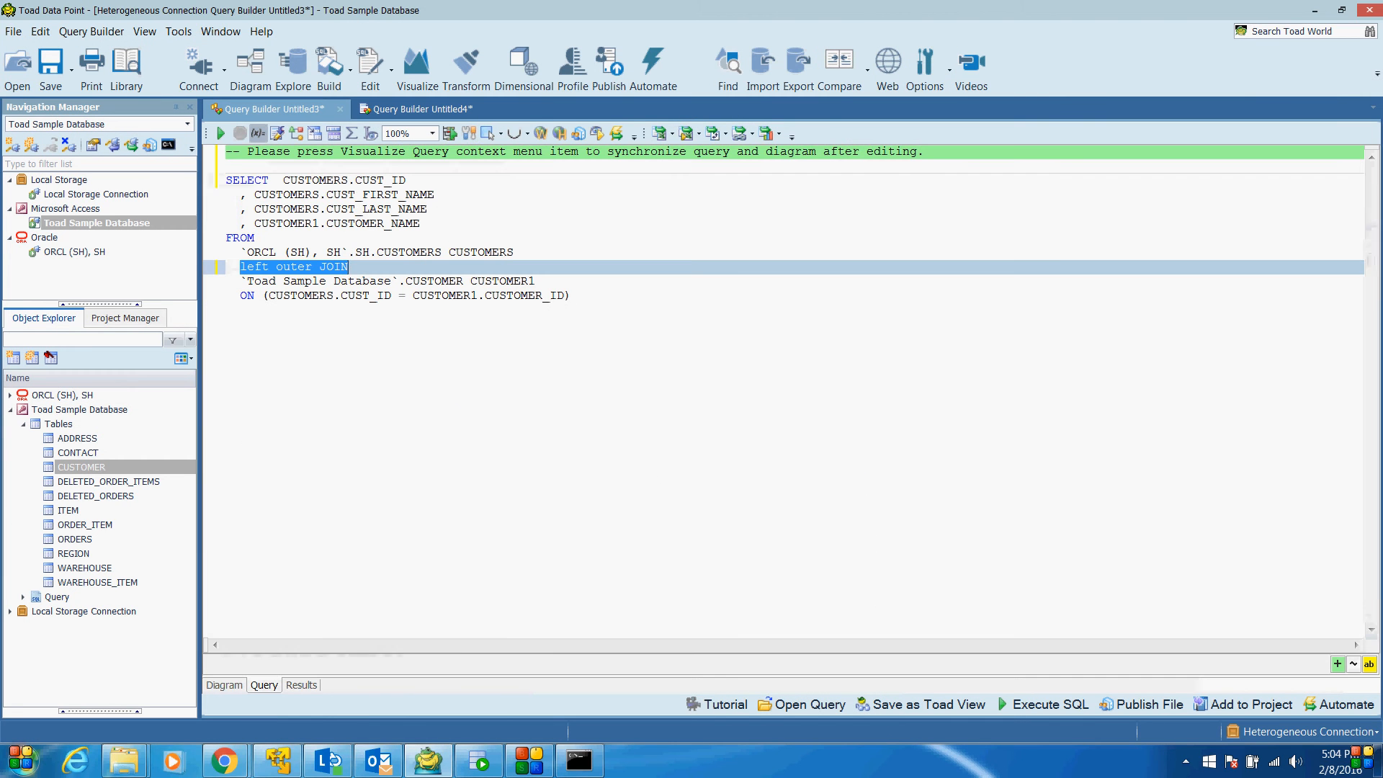
click(301, 685)
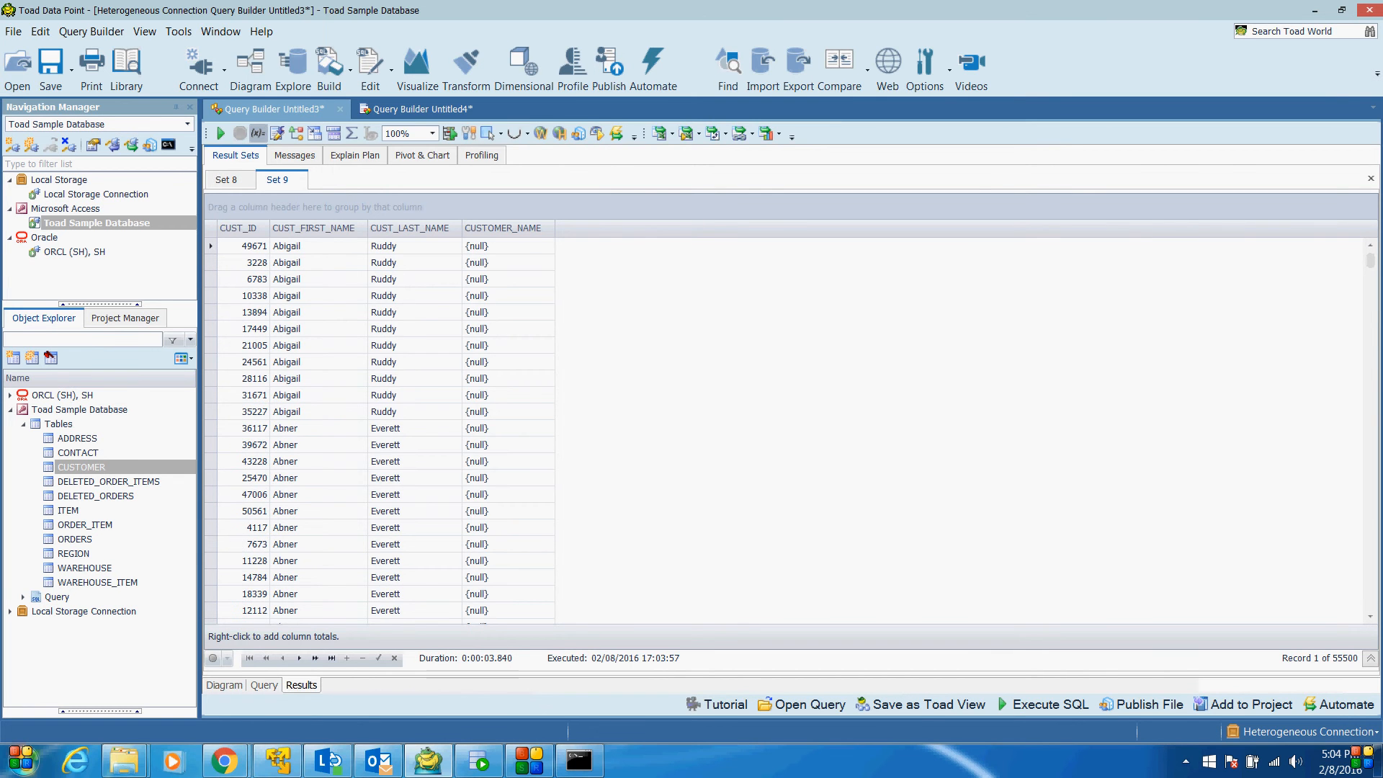
click(224, 685)
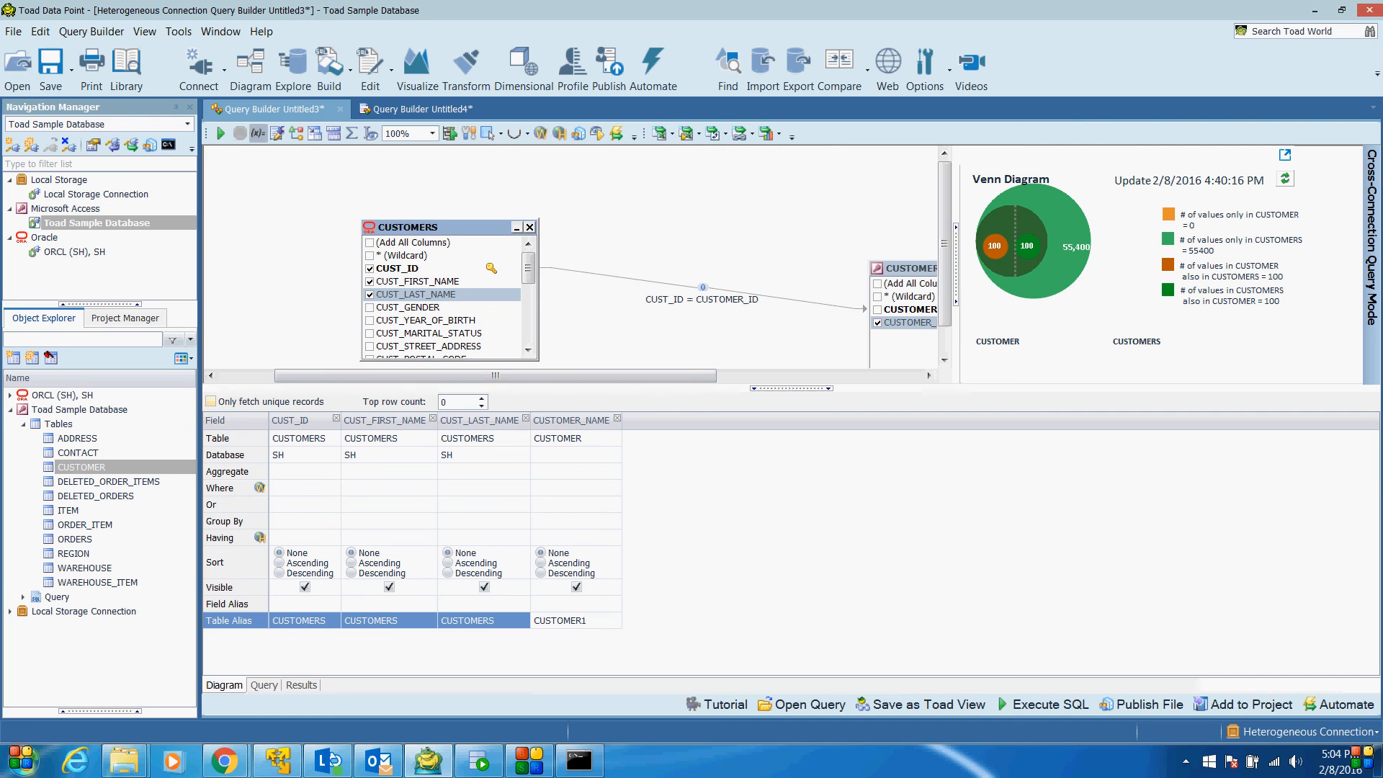
Step: Turn on 'Only fetch unique records' and confirm the query-changed prompt
click(211, 401)
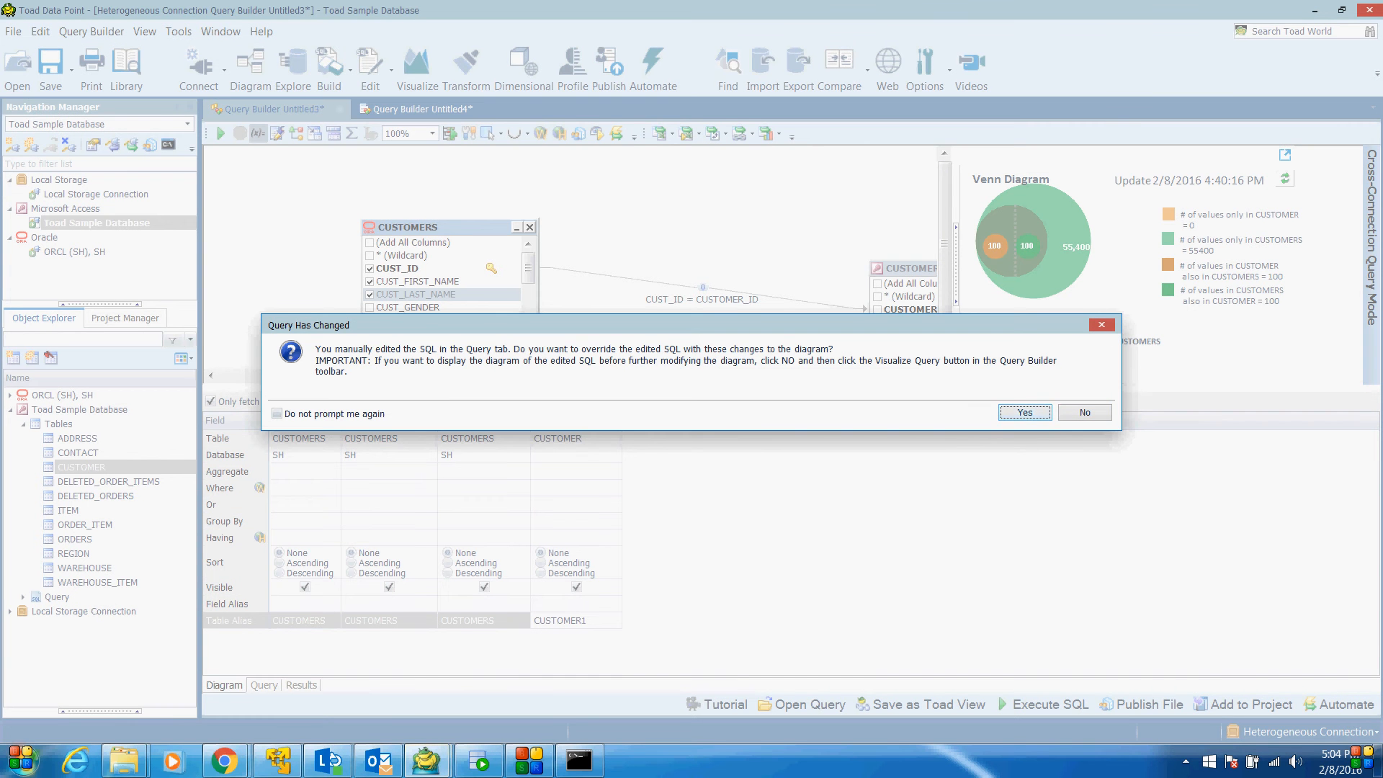
key(Return)
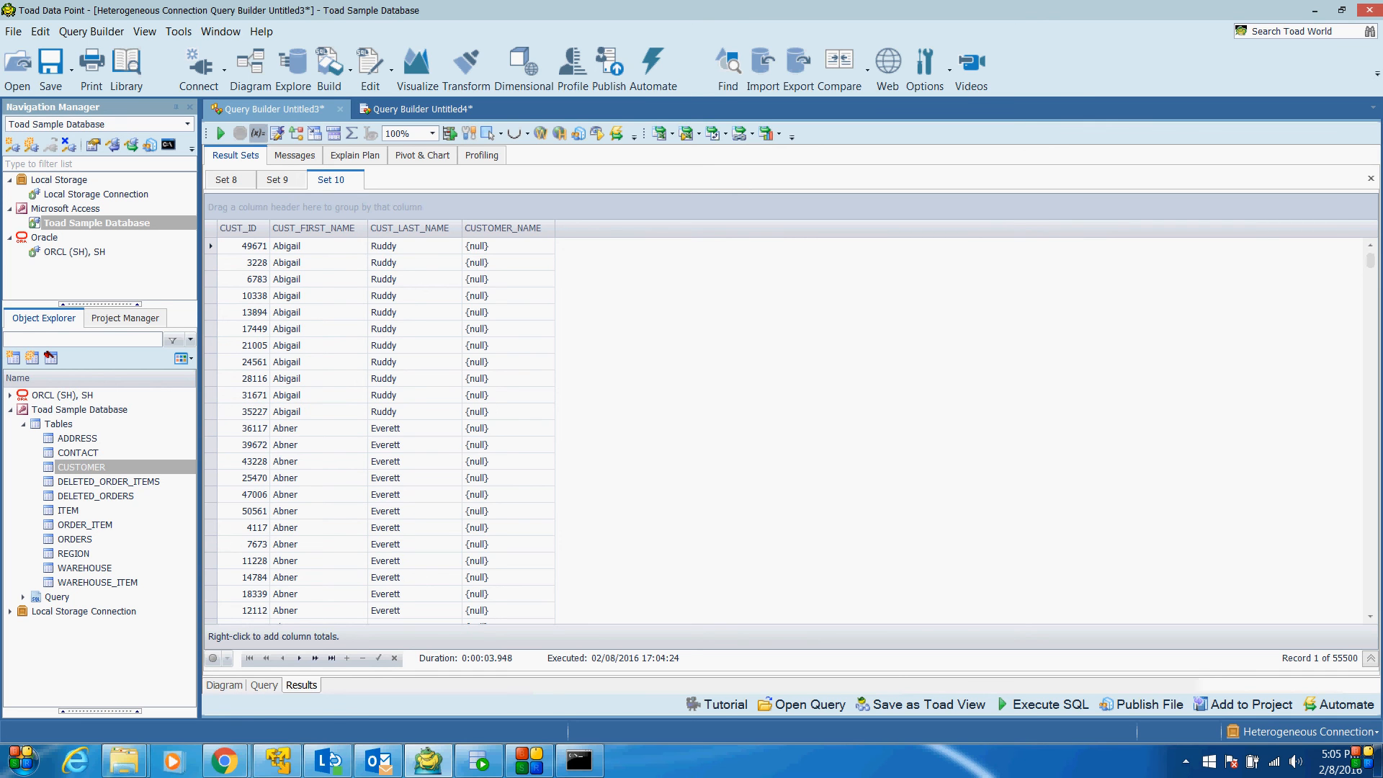
Step: Display the join query's SQL and select the whole statement from SELECT to the ON line
click(264, 685)
drag(574, 296, 226, 166)
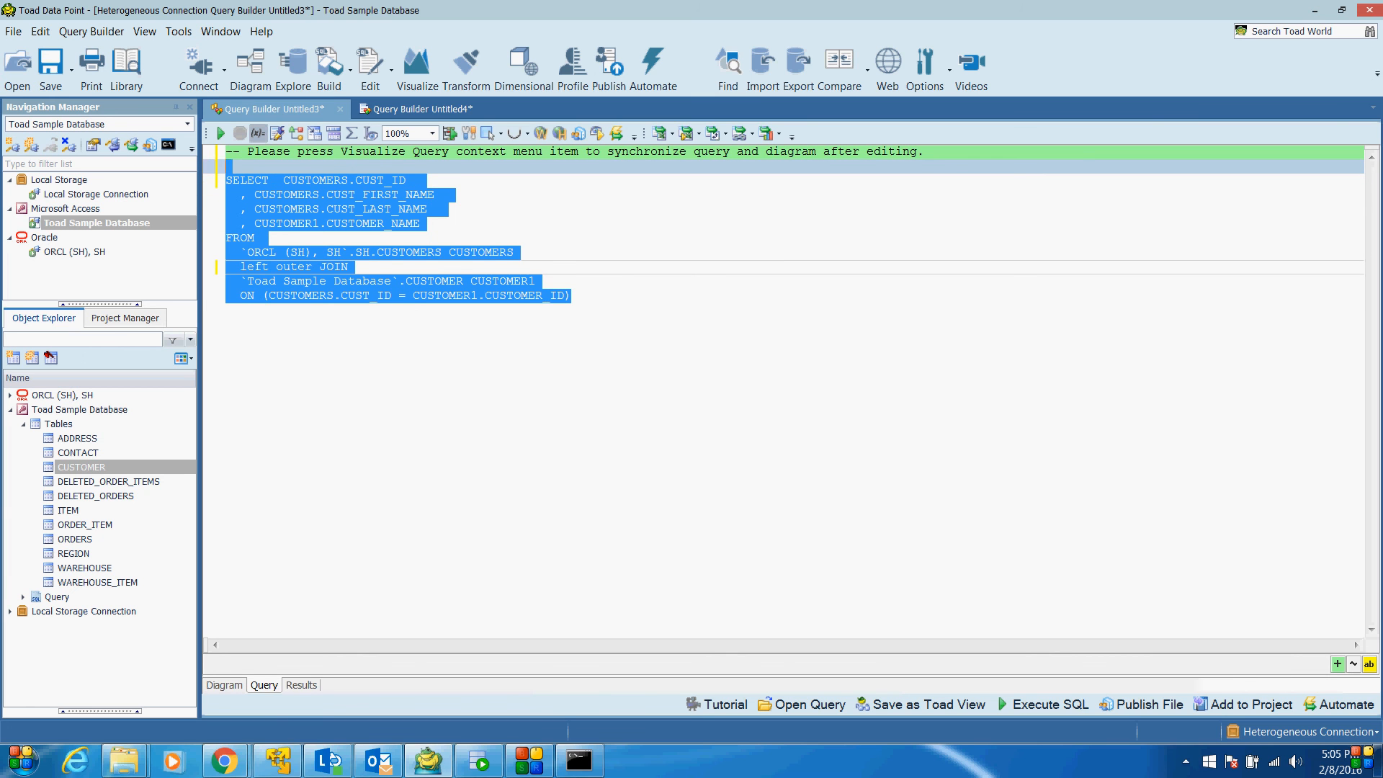
click(572, 296)
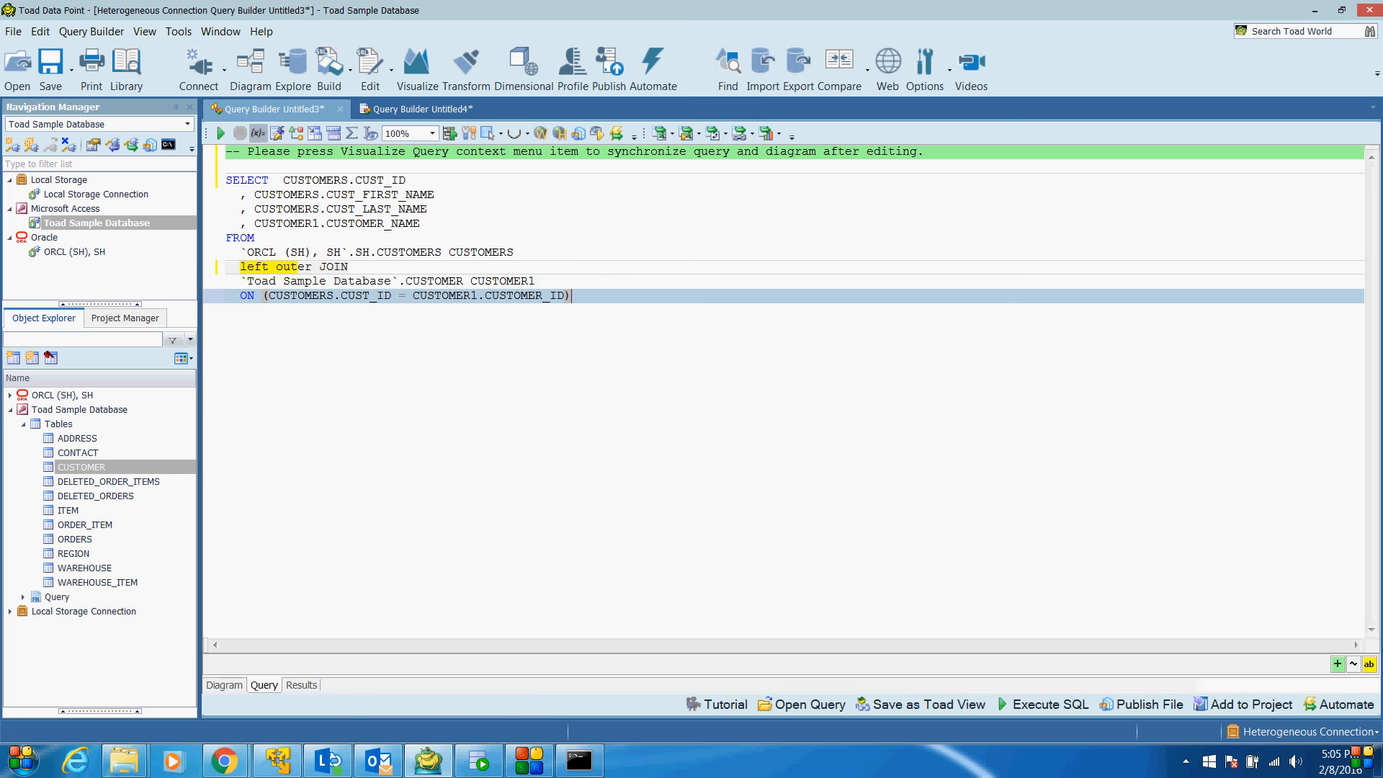
drag(571, 296, 226, 180)
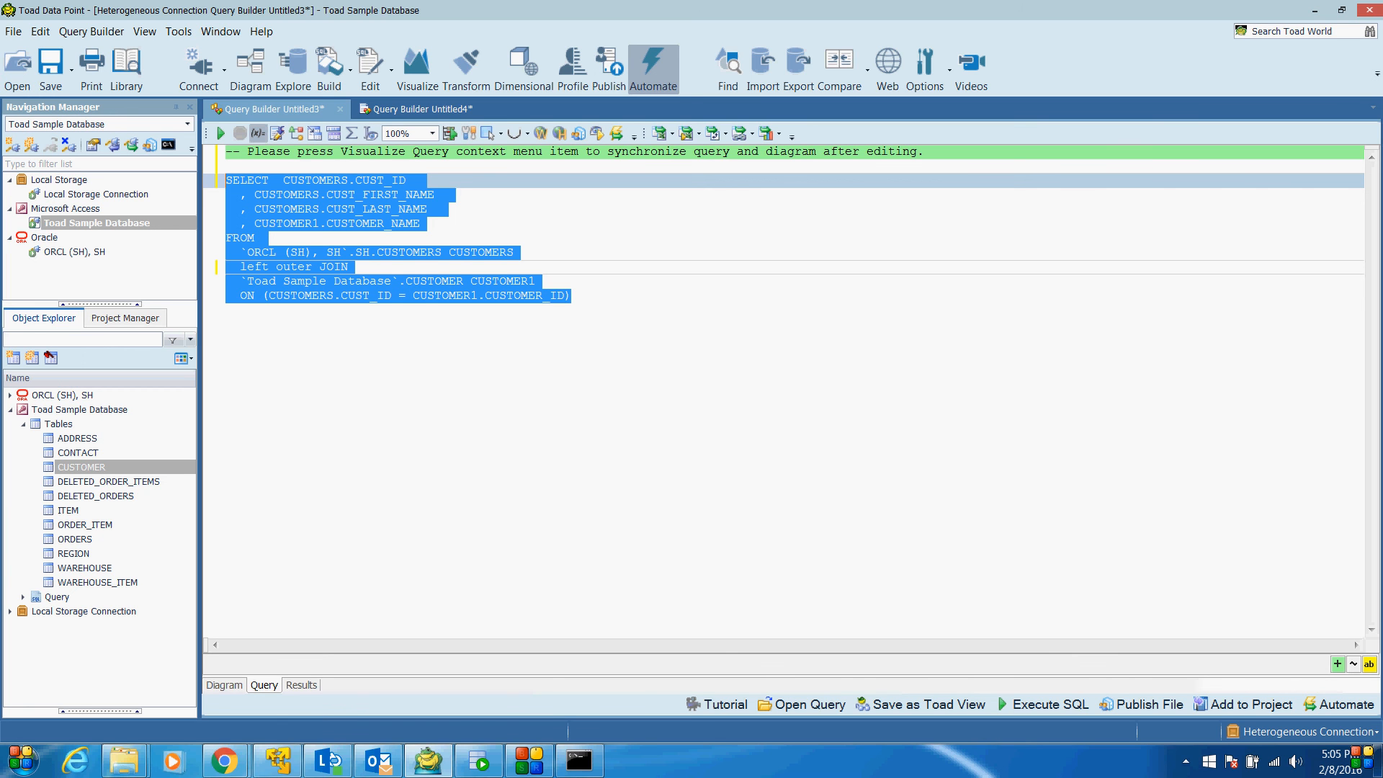
Step: Create a new empty Automation Untitled1 script and browse the Toolbox activities
click(652, 68)
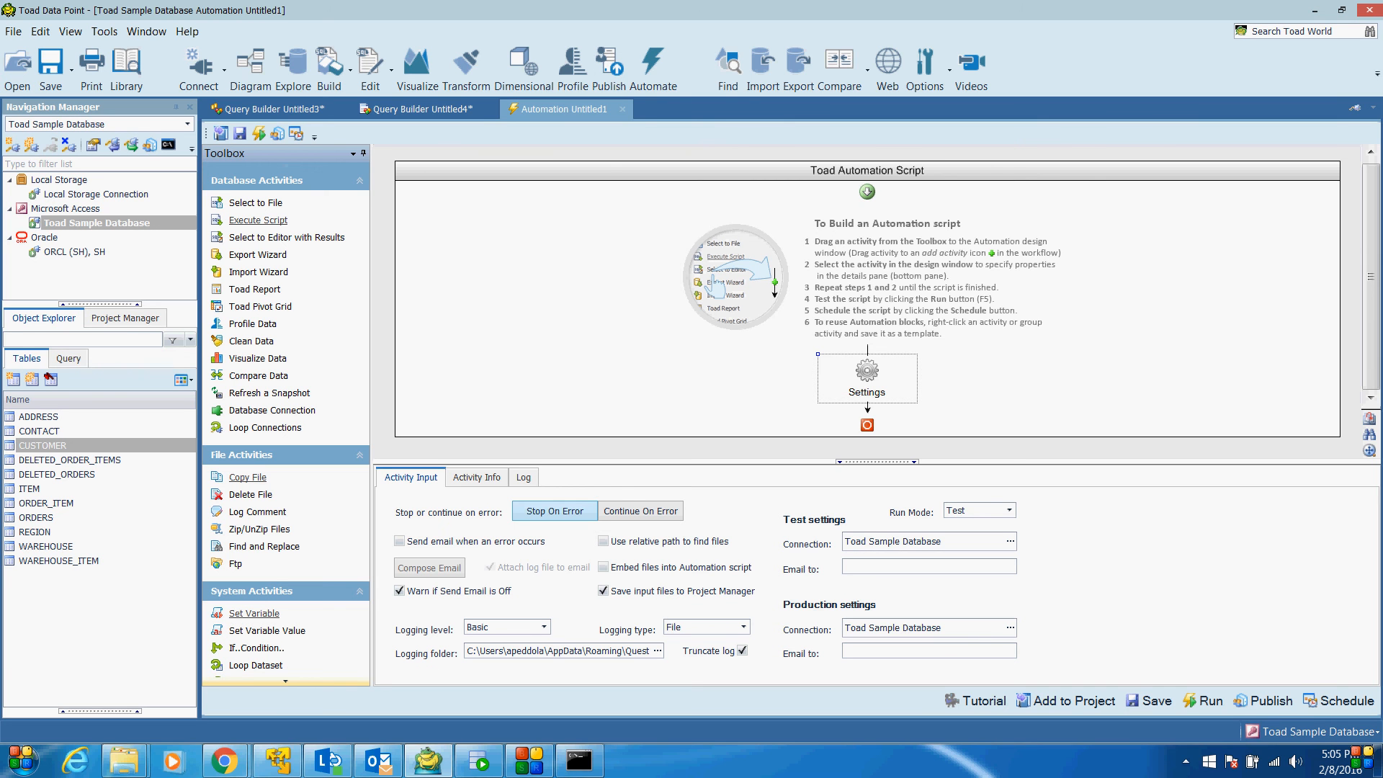
scroll(271, 667, down, 3)
scroll(277, 613, up, 3)
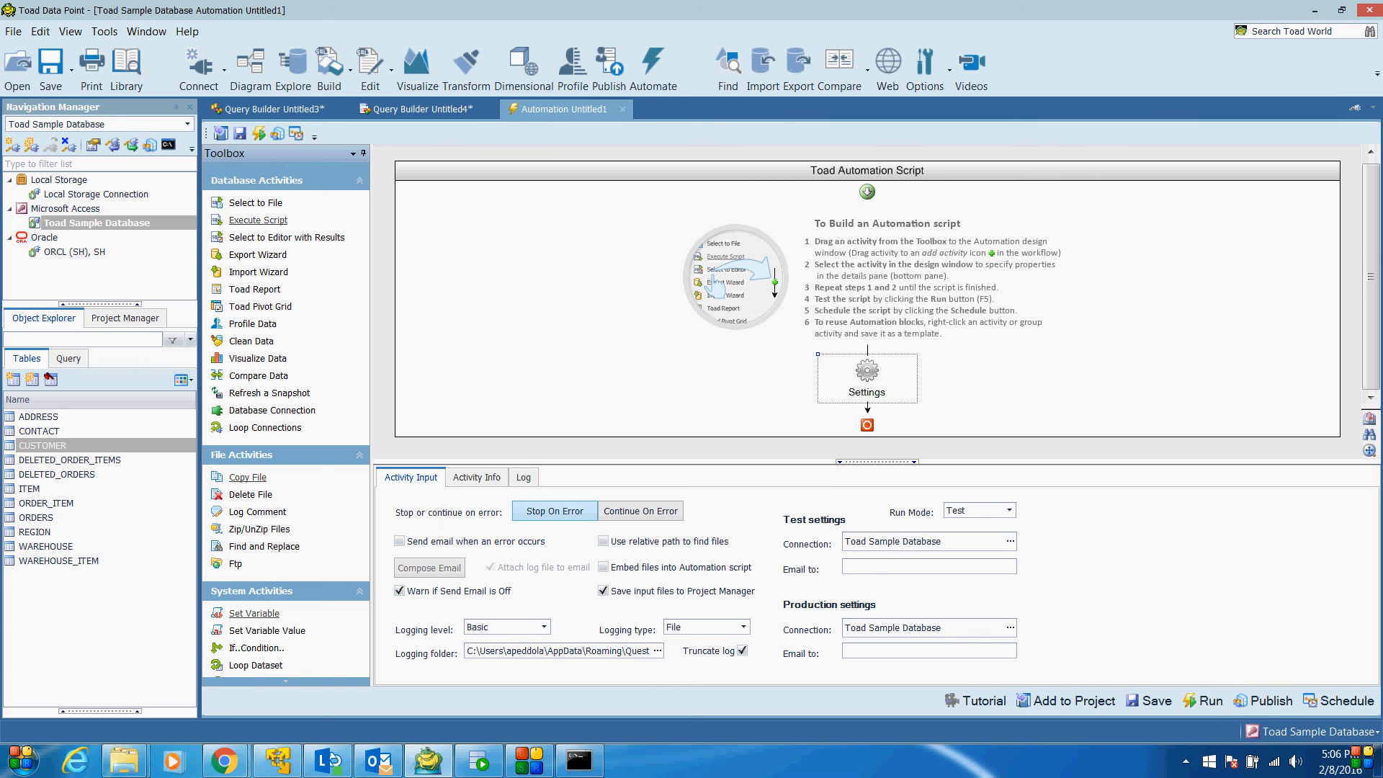
click(529, 760)
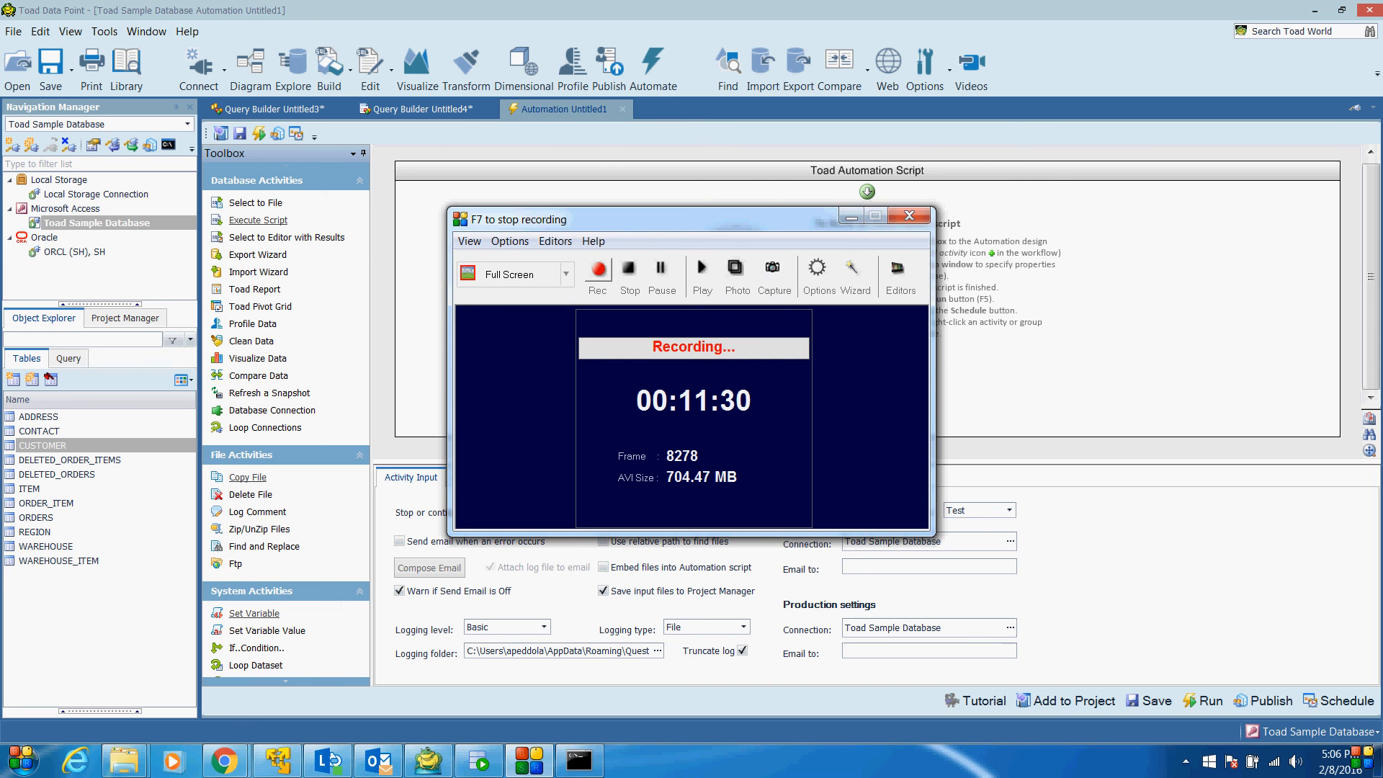